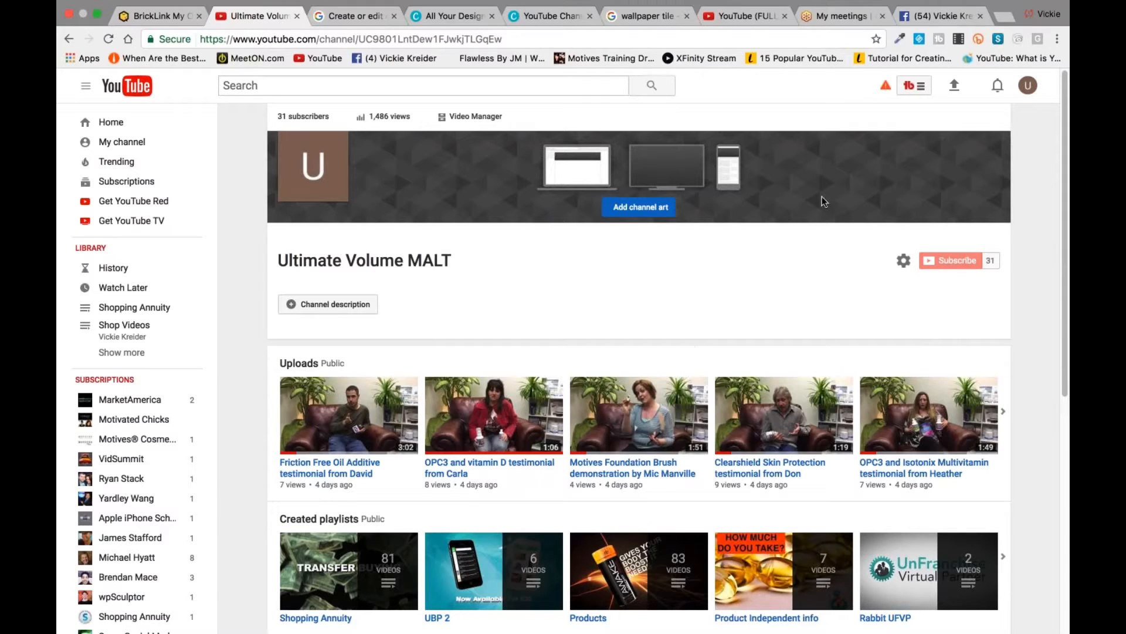
# Switch YouTube from the Ultimate Volume MALT account to the research channel's account
pyautogui.click(1028, 86)
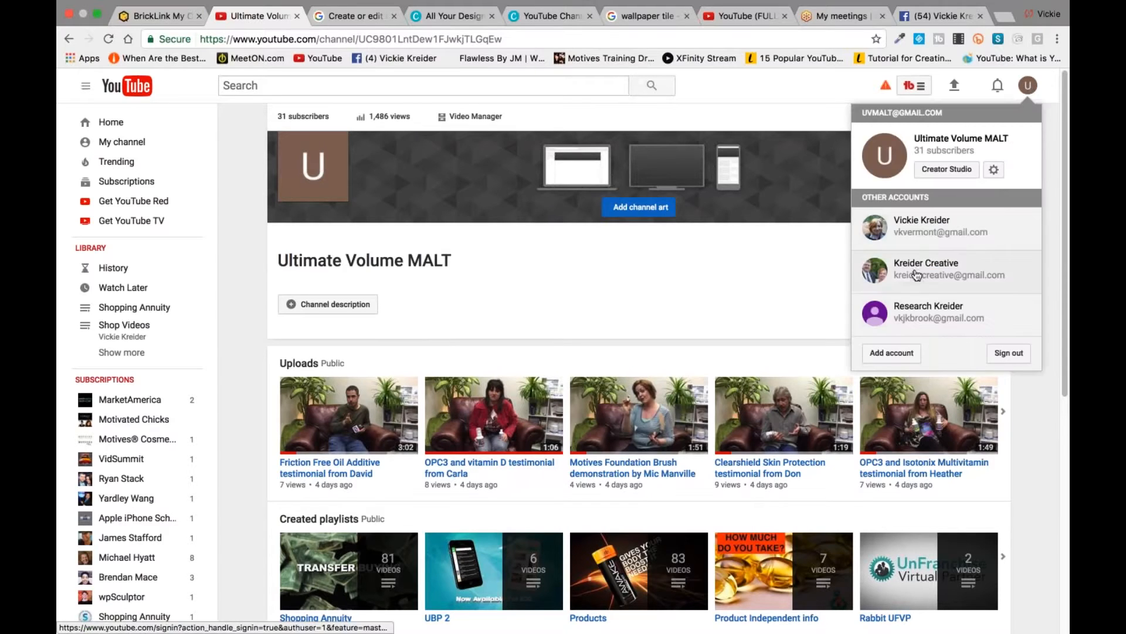
pyautogui.click(928, 320)
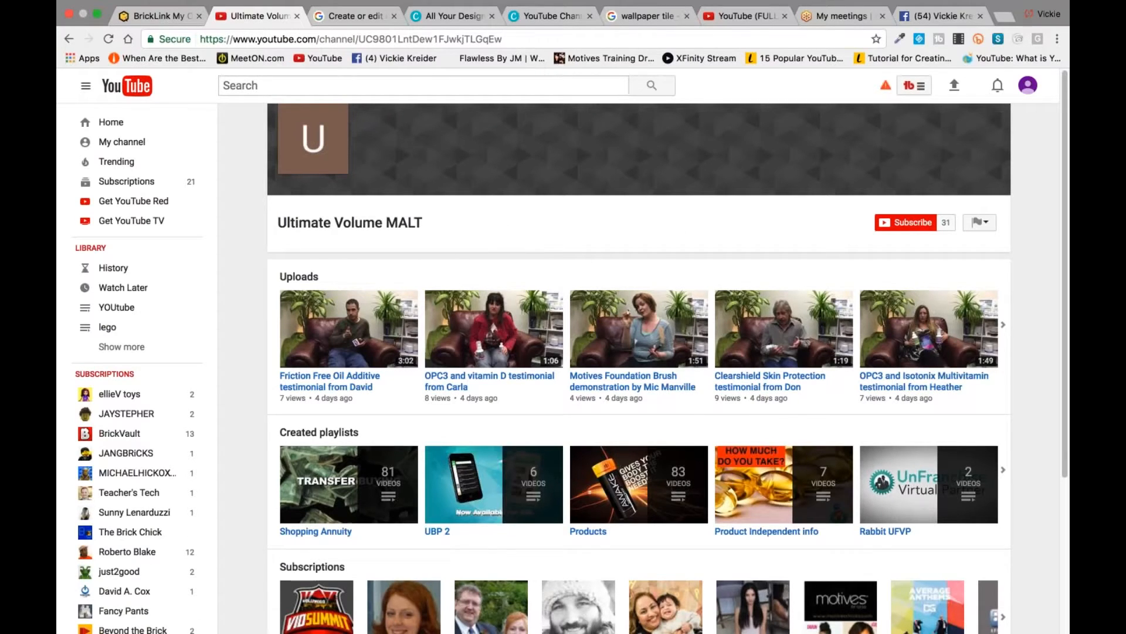
pyautogui.click(1028, 85)
pyautogui.click(880, 167)
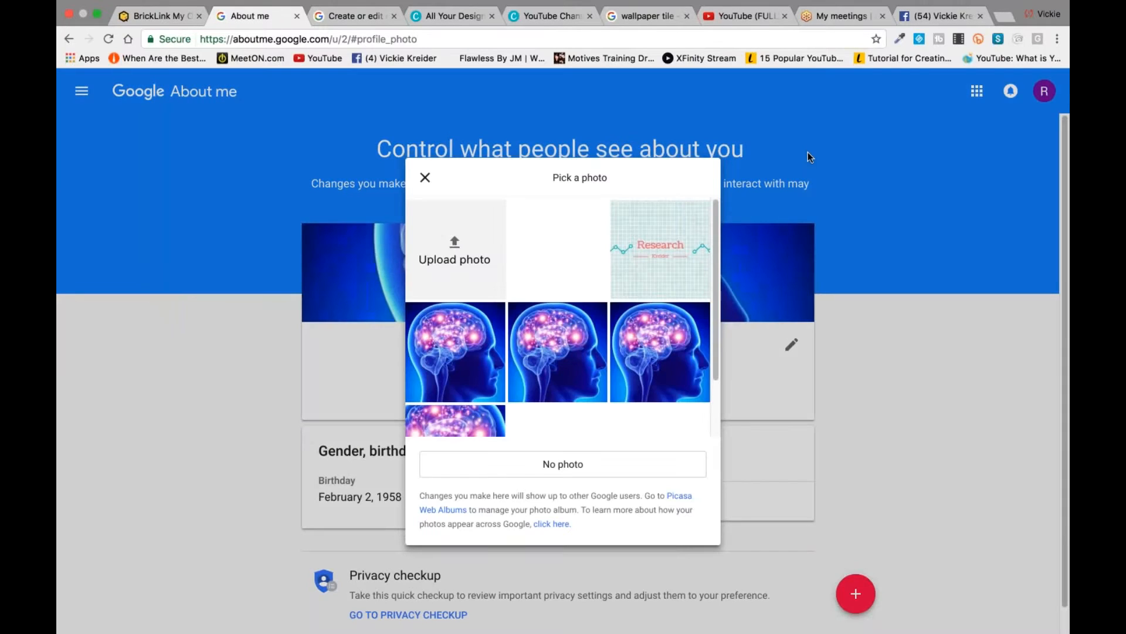
pyautogui.click(425, 178)
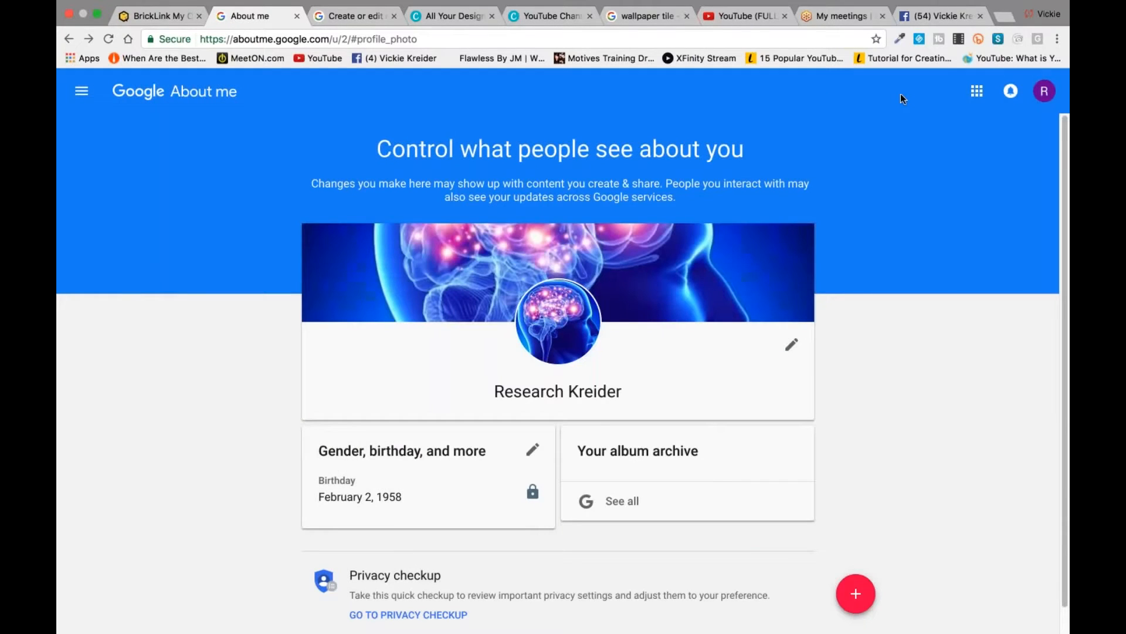
pyautogui.click(1045, 91)
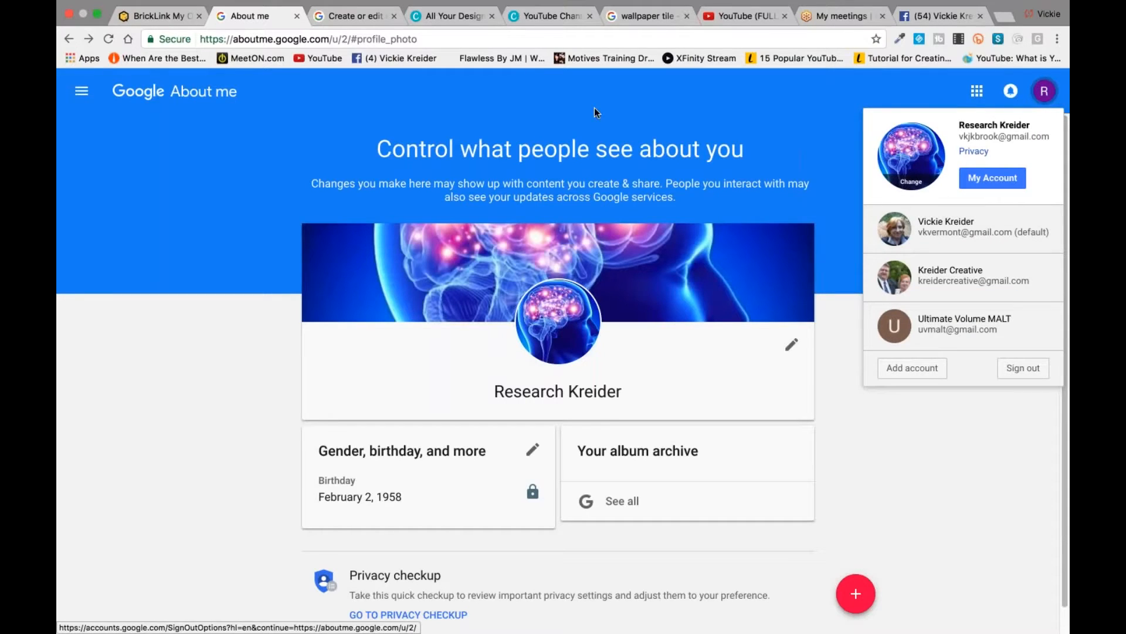
# Return to YouTube and open the research account's own channel page to view its icon and banner art
pyautogui.click(321, 59)
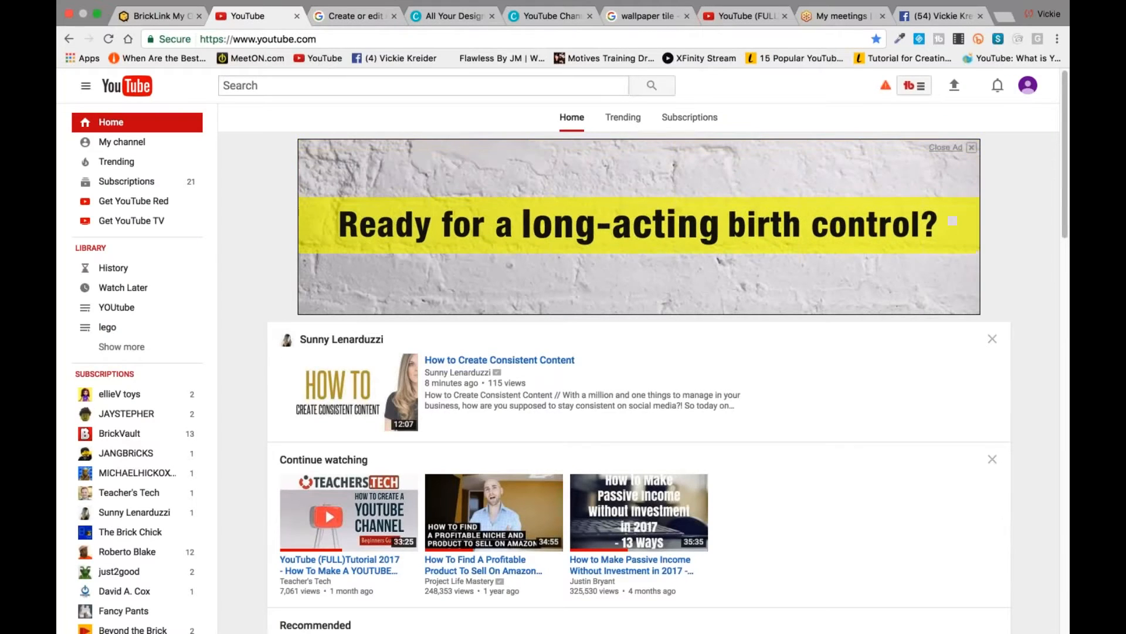
pyautogui.click(148, 145)
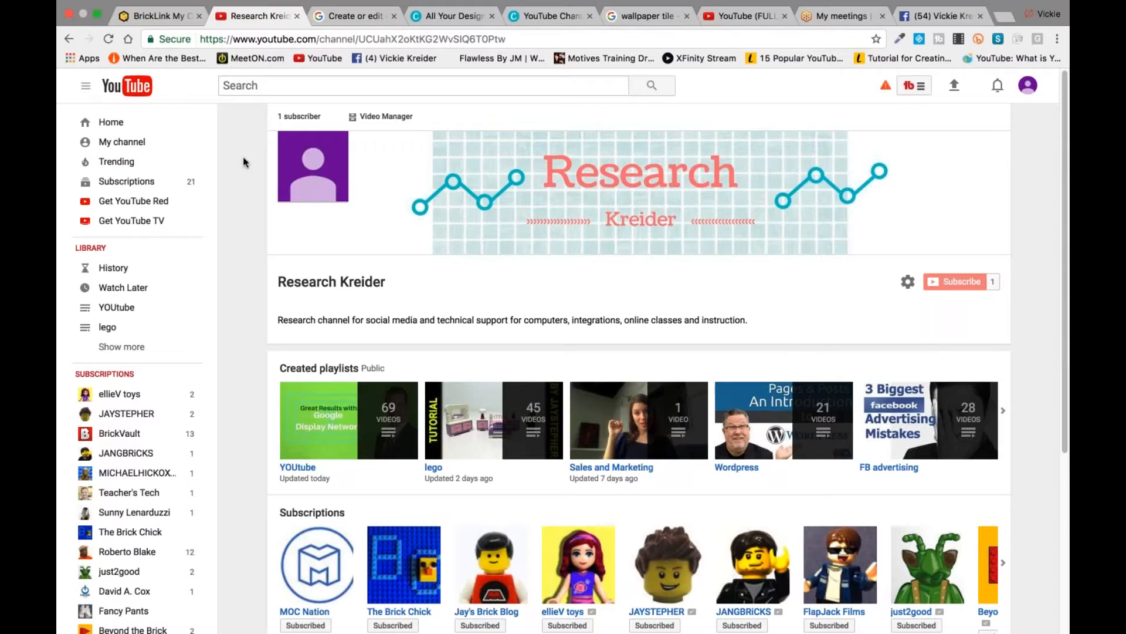
pyautogui.moveTo(311, 141)
pyautogui.moveTo(367, 176)
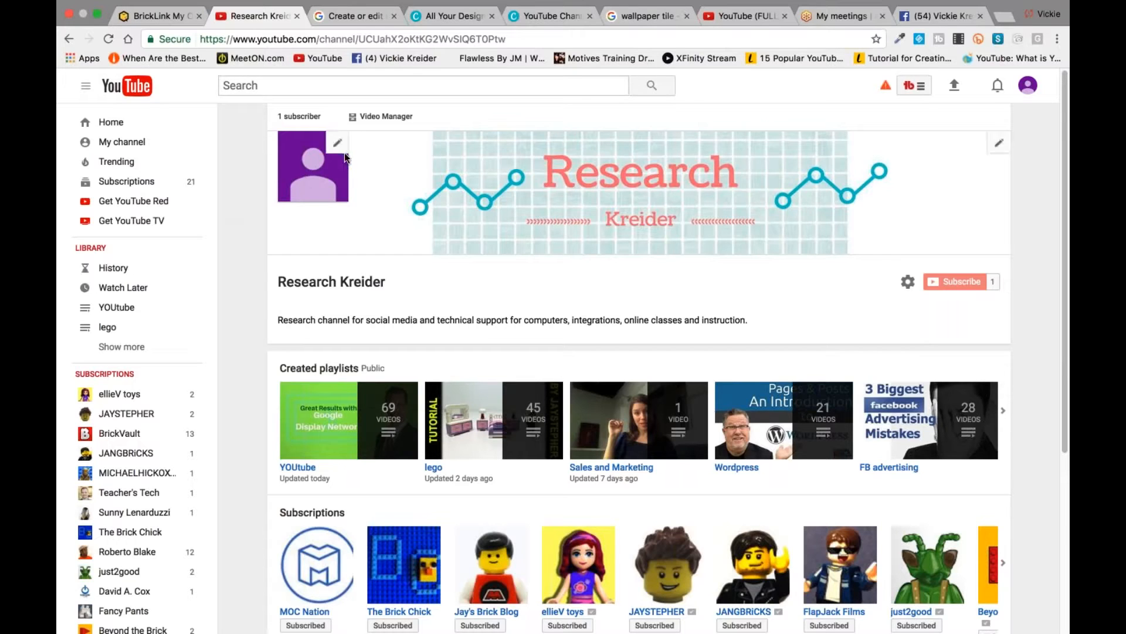
# Look at Canva's design types and the YouTube Help article on creating or editing channel art
pyautogui.click(448, 20)
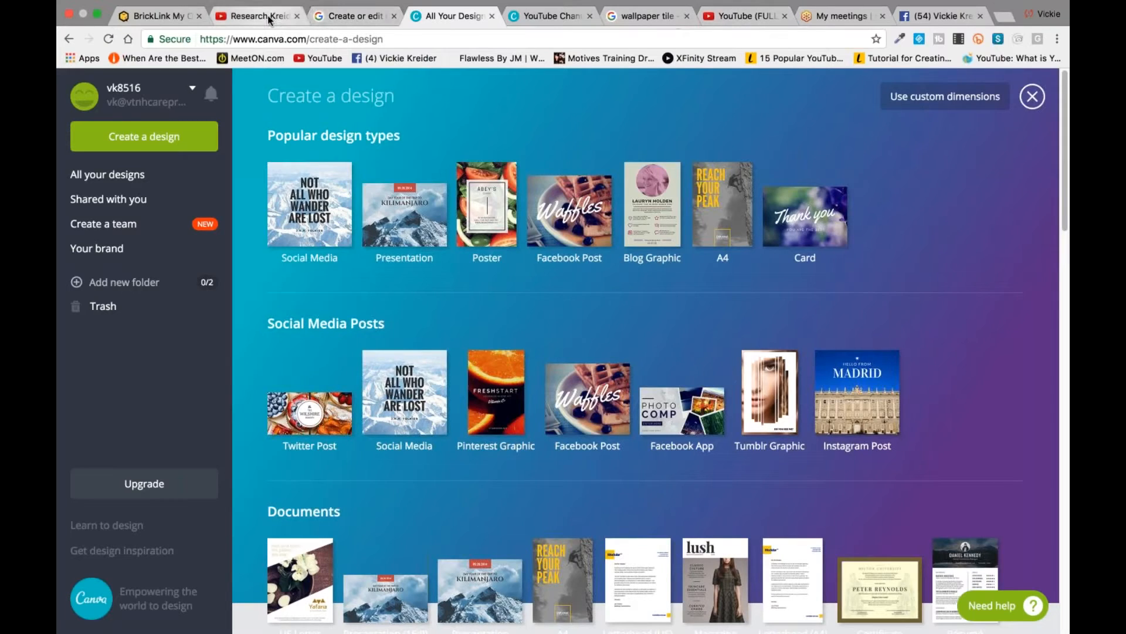
pyautogui.click(363, 17)
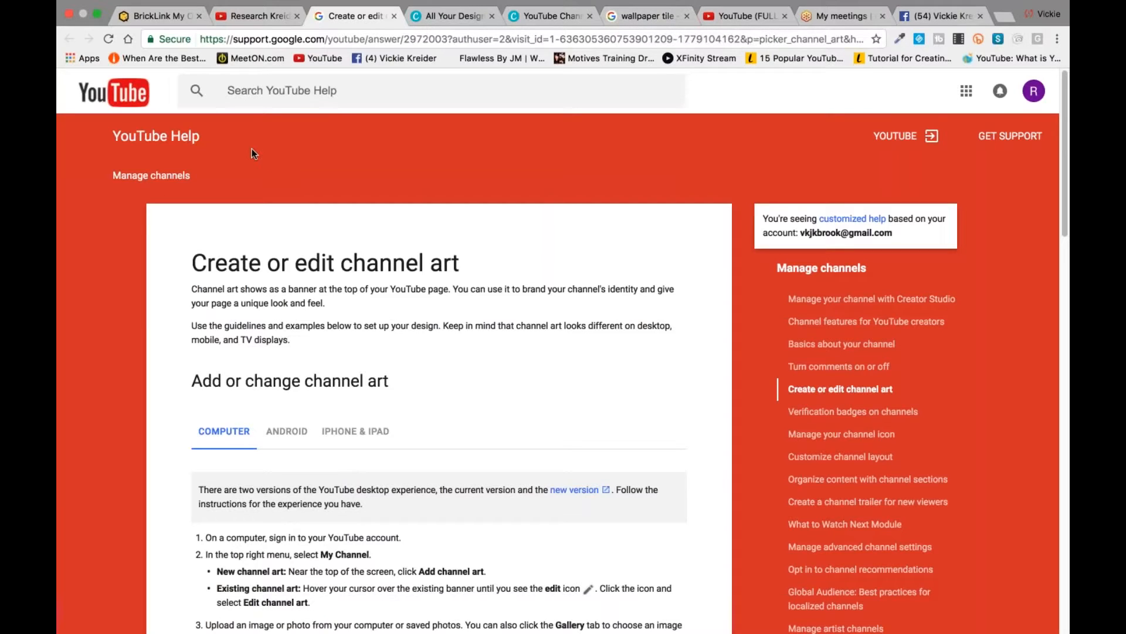
pyautogui.scroll(-3, 455, 191)
pyautogui.scroll(3, 455, 193)
# Search Google for "wallpaper tile" and show the image results
pyautogui.click(655, 16)
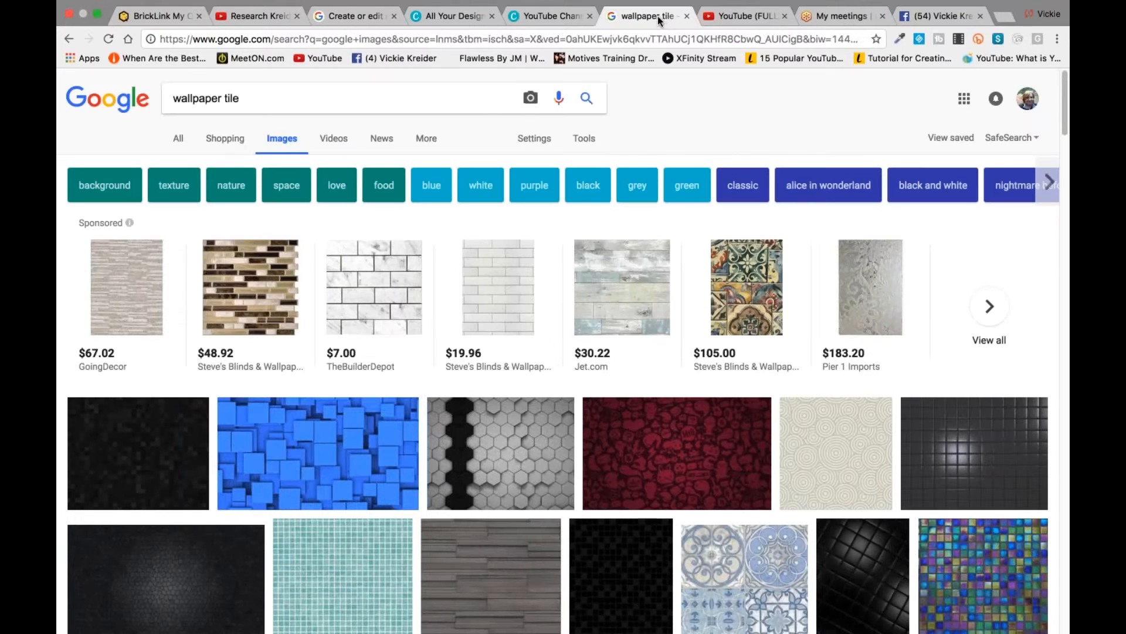
pyautogui.click(245, 101)
pyautogui.moveTo(257, 97); pyautogui.dragTo(171, 94)
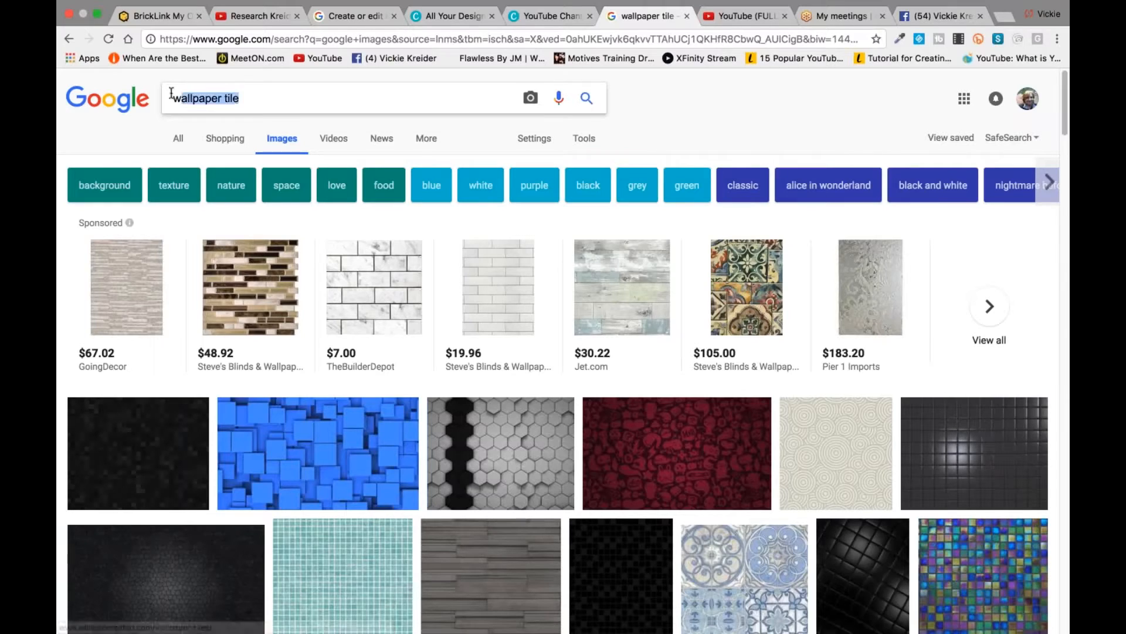
pyautogui.press('BackSpace')
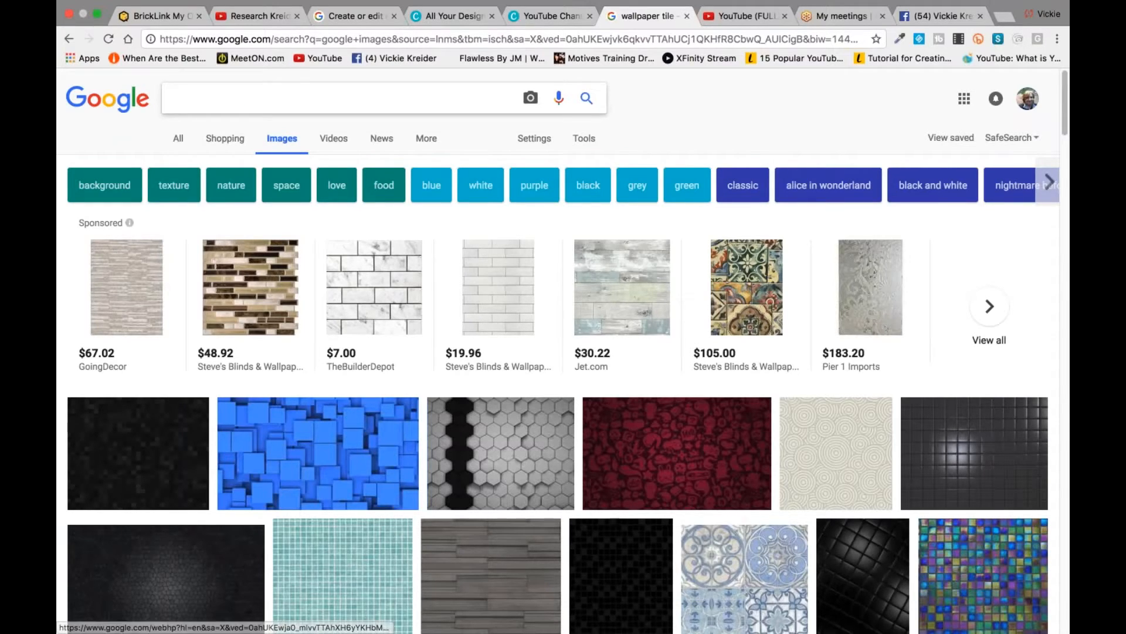
pyautogui.click(179, 139)
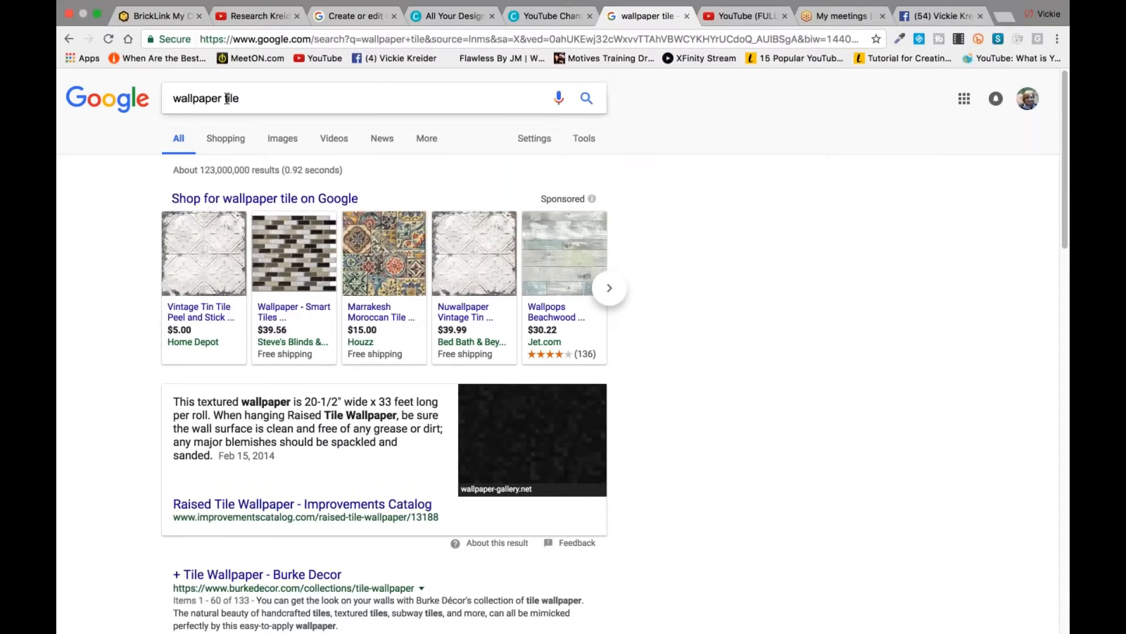
pyautogui.click(260, 95)
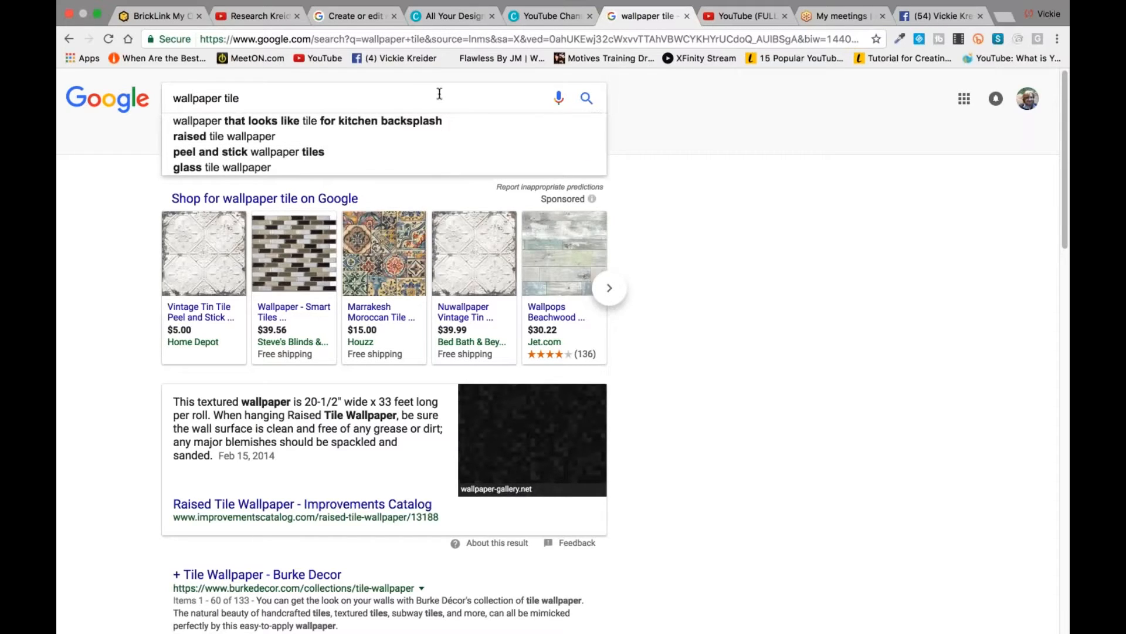
pyautogui.press('BackSpace')
pyautogui.write('e')
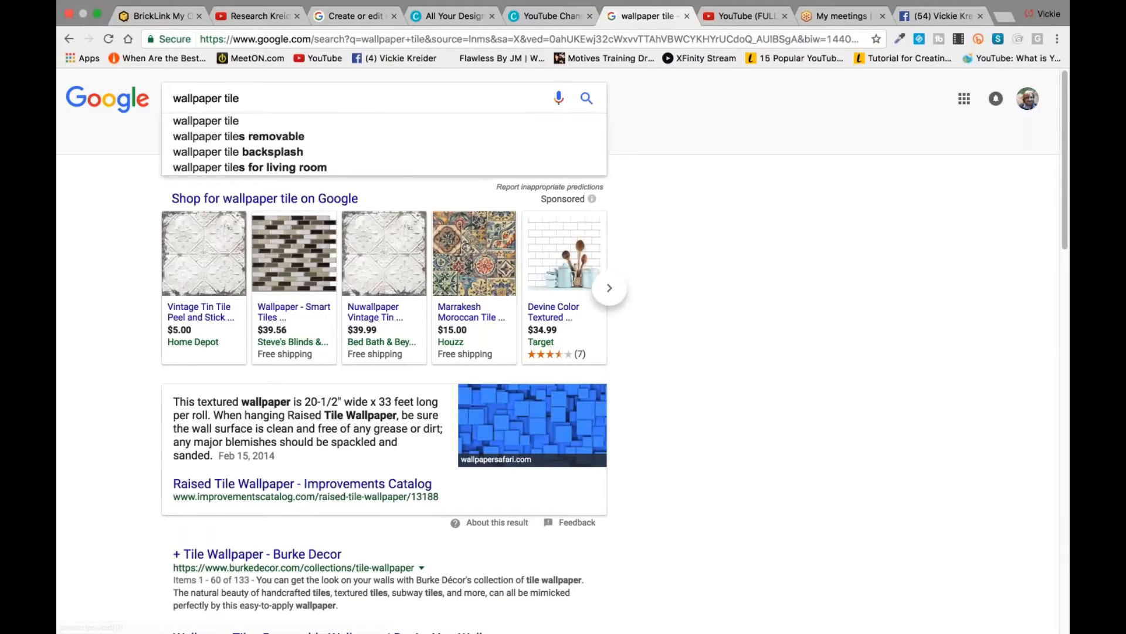
pyautogui.press('Return')
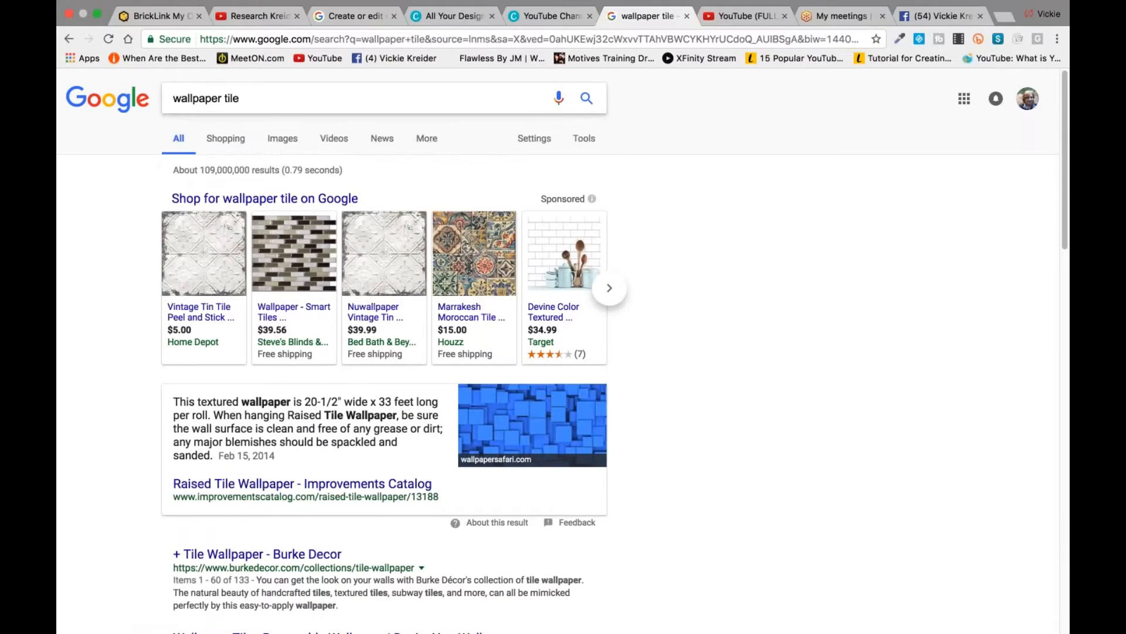
pyautogui.click(282, 141)
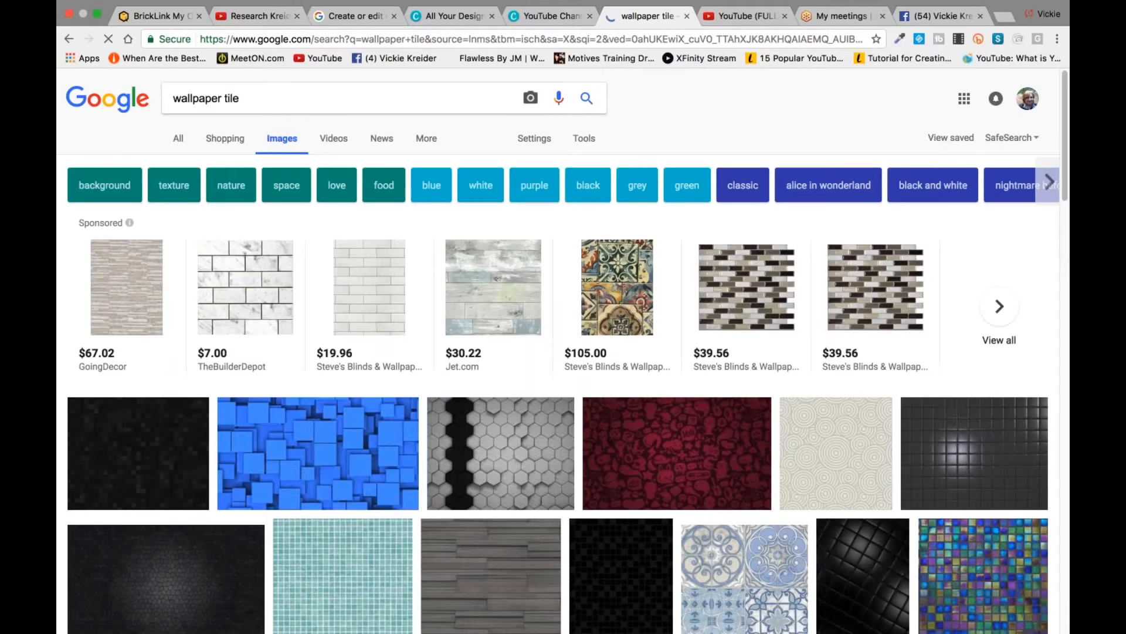
# Find the turquoise Blue Mosaic Tile Background among the image results and open its preview
pyautogui.scroll(-10, 493, 288)
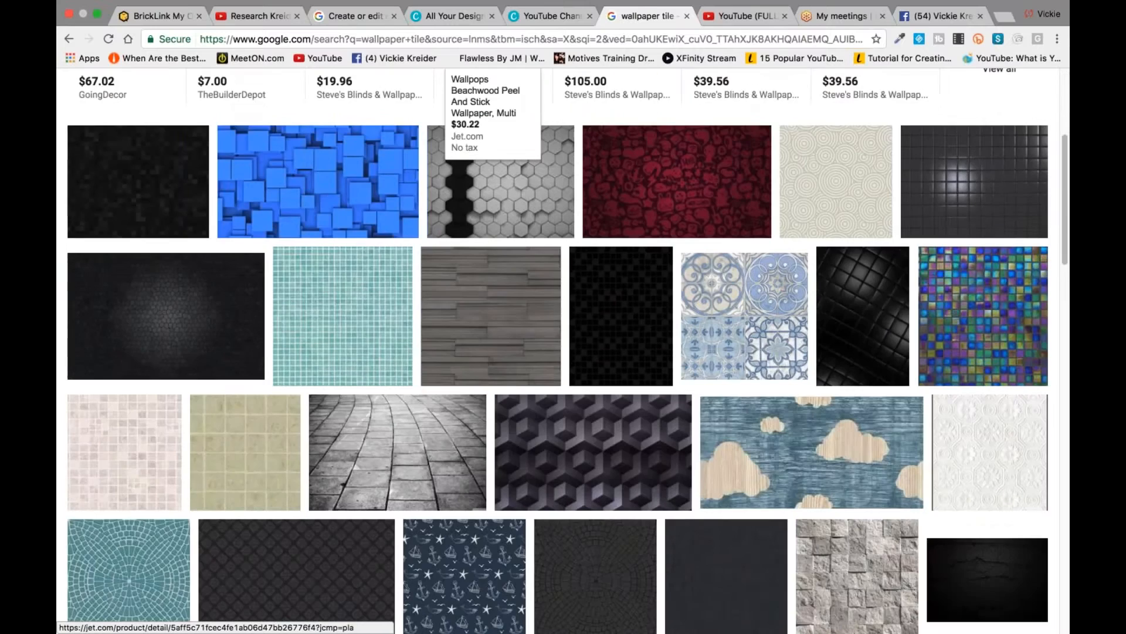
pyautogui.scroll(-7, 492, 287)
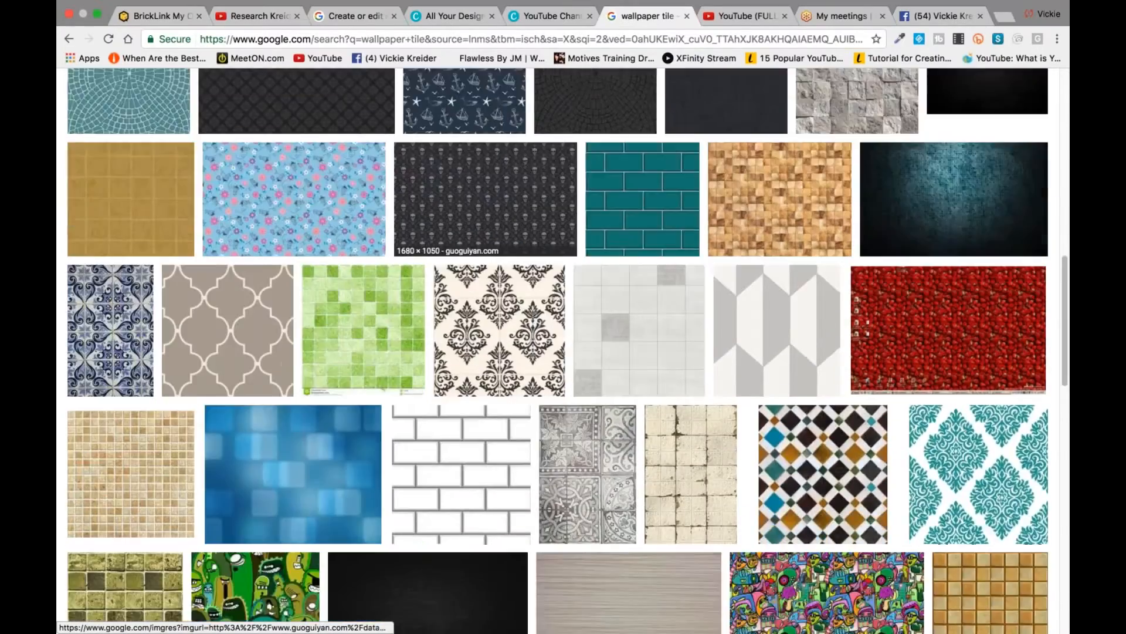
pyautogui.scroll(-9, 493, 287)
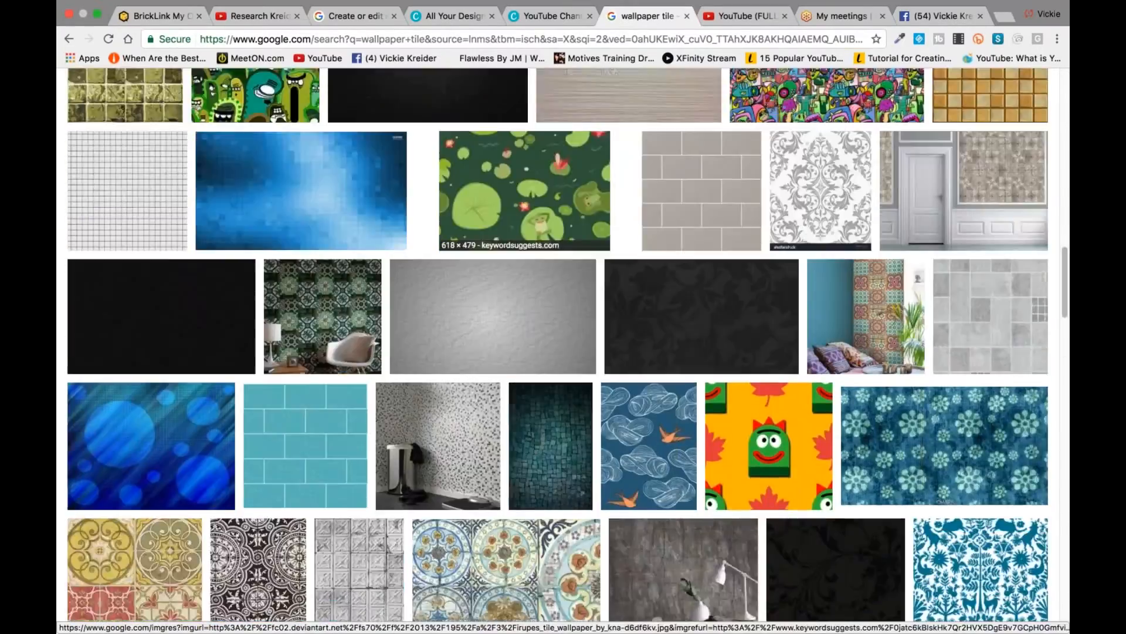
pyautogui.scroll(-10, 493, 287)
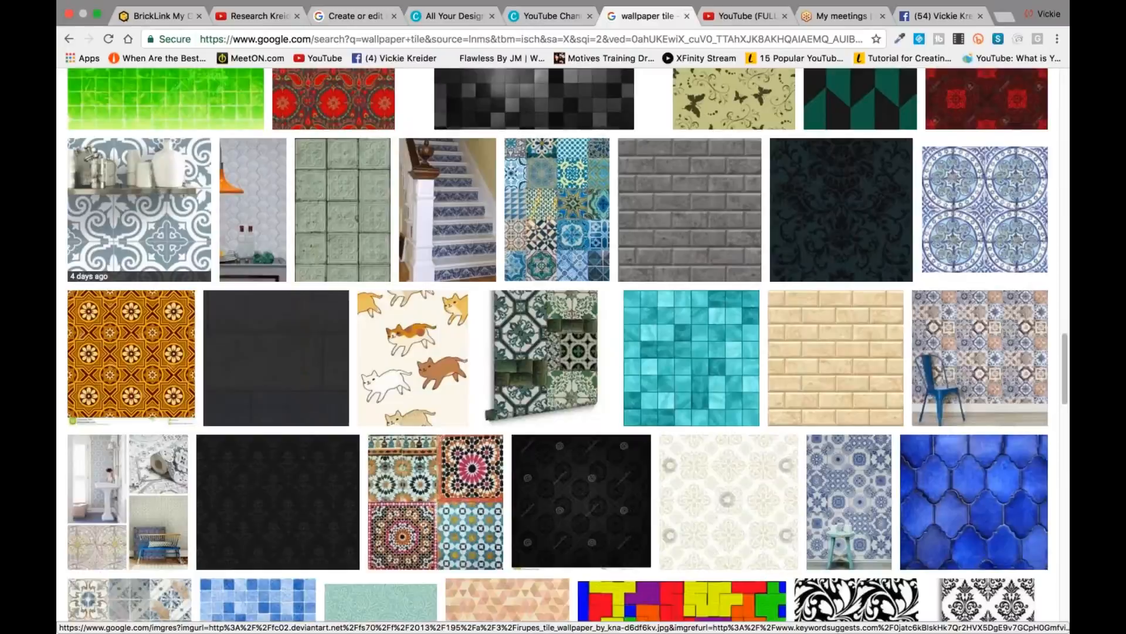
pyautogui.scroll(-1, 688, 179)
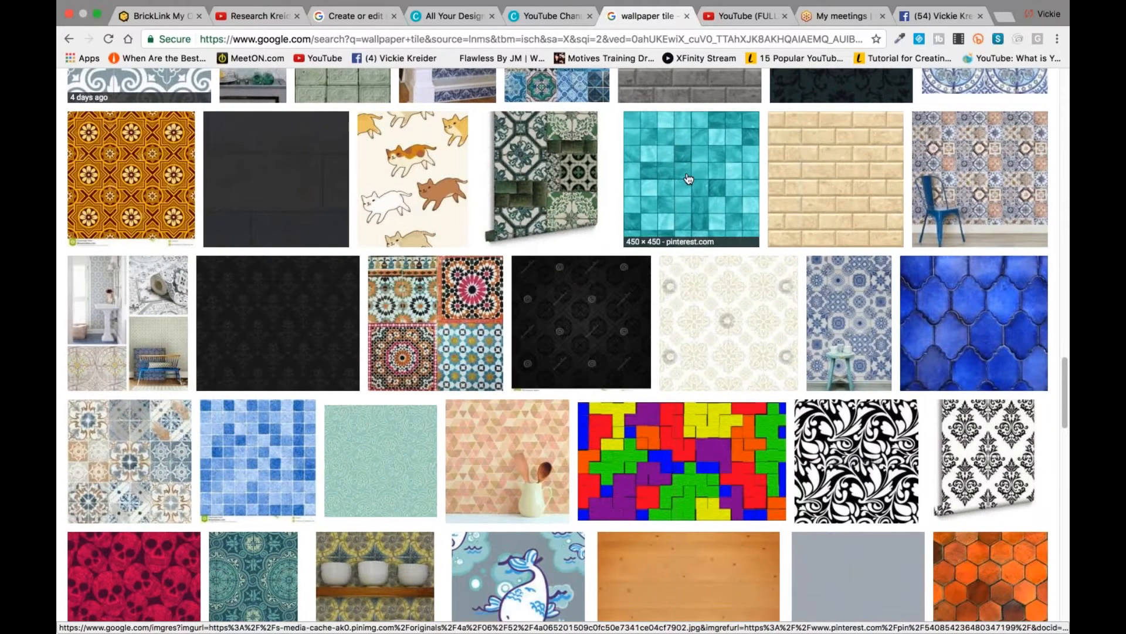
pyautogui.click(686, 176)
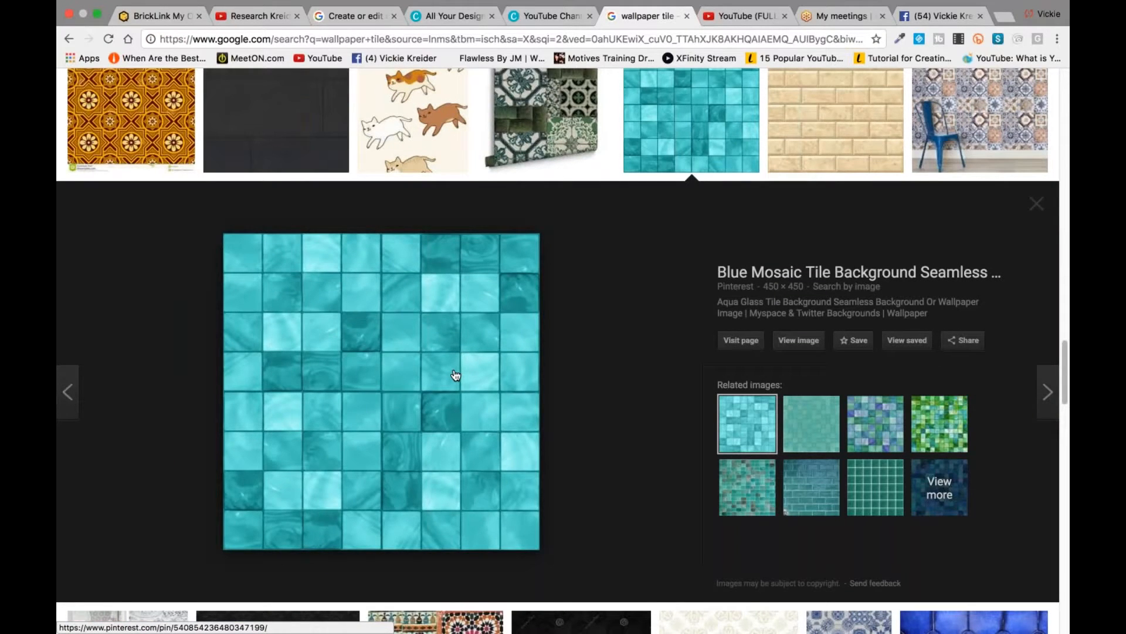
# Save the previewed mosaic image to the Desktop as a JPEG named Green Tile, and check the Desktop for the file
pyautogui.rightClick(455, 375)
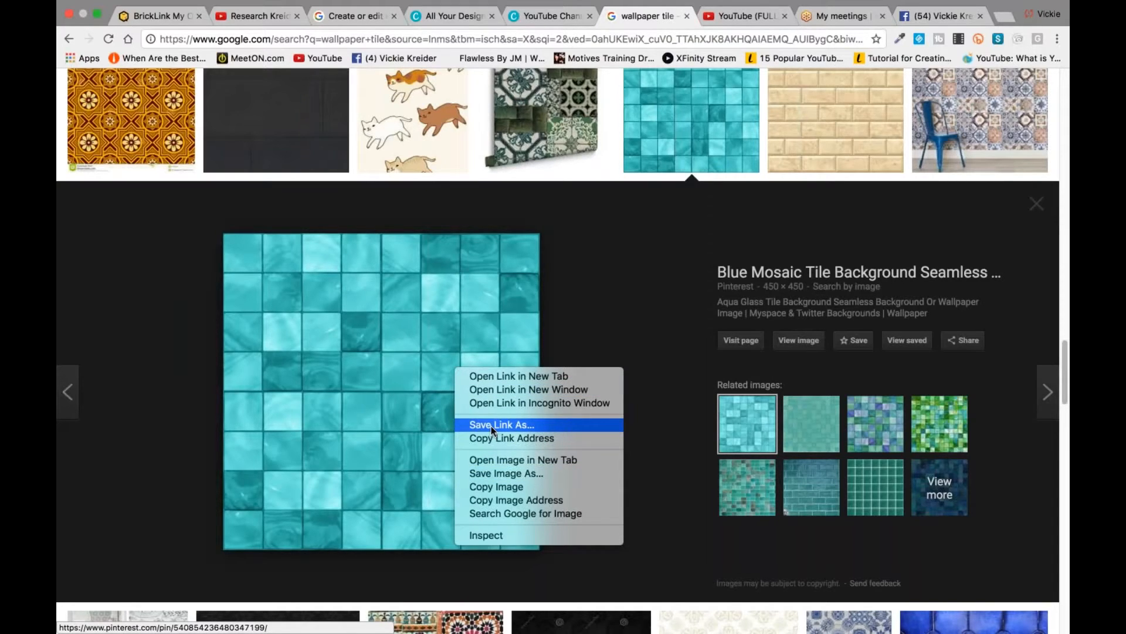
pyautogui.click(506, 474)
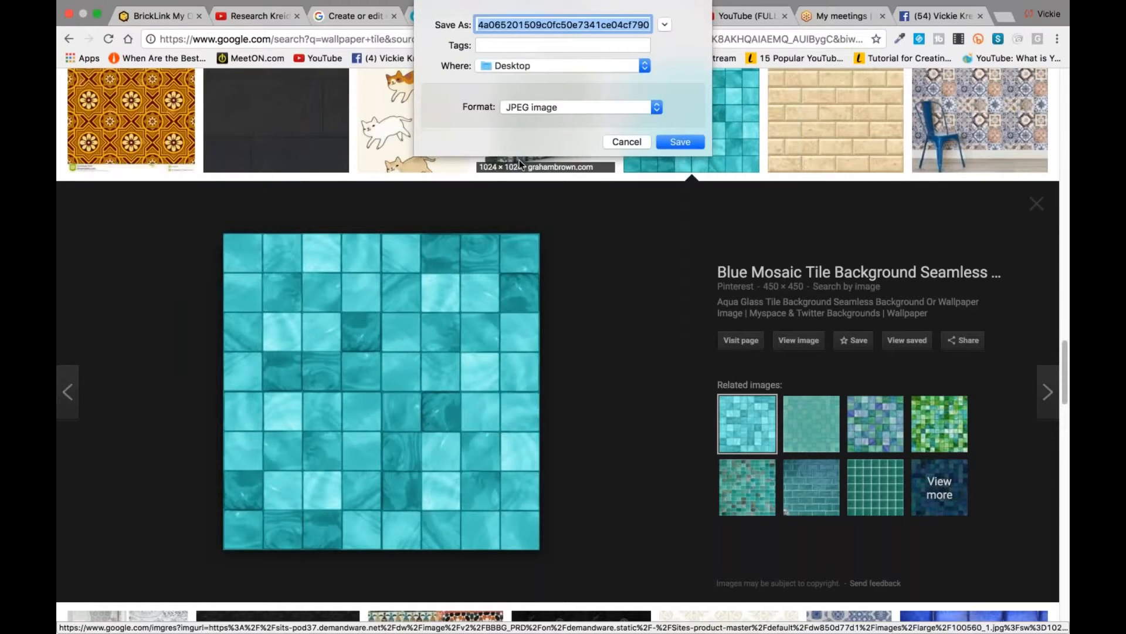
pyautogui.press('BackSpace')
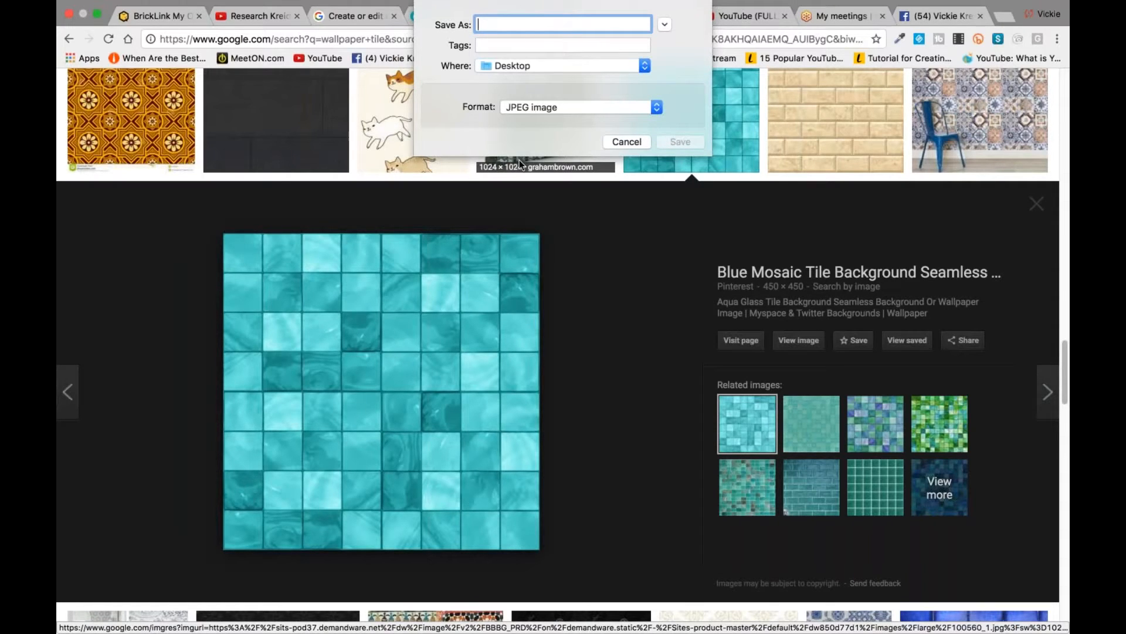
pyautogui.write('G')
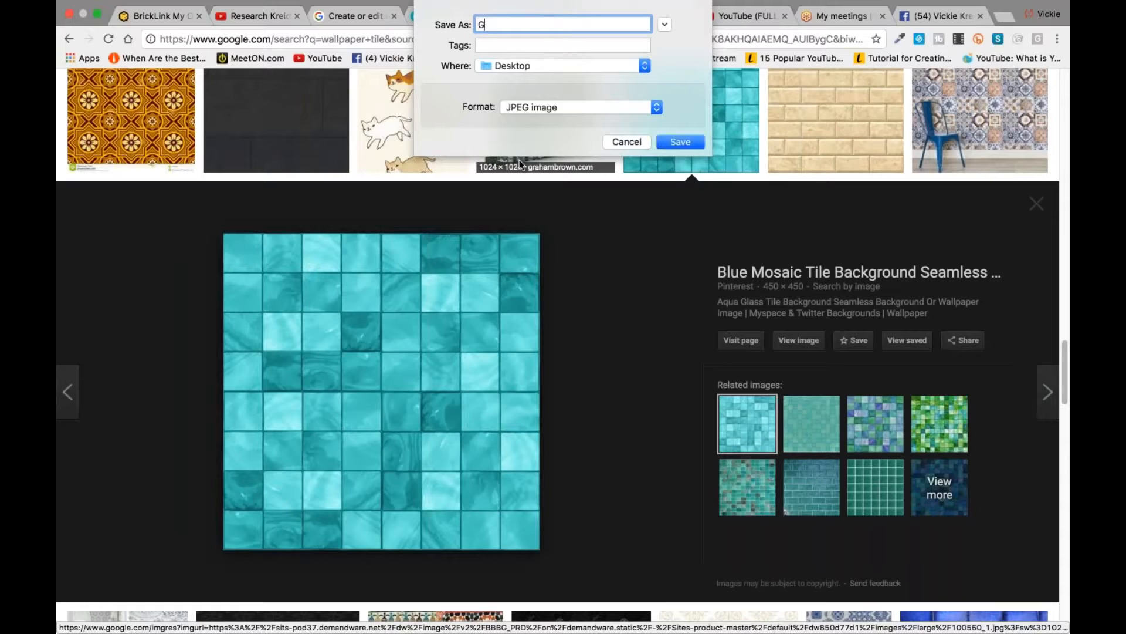
pyautogui.write('reen Tile')
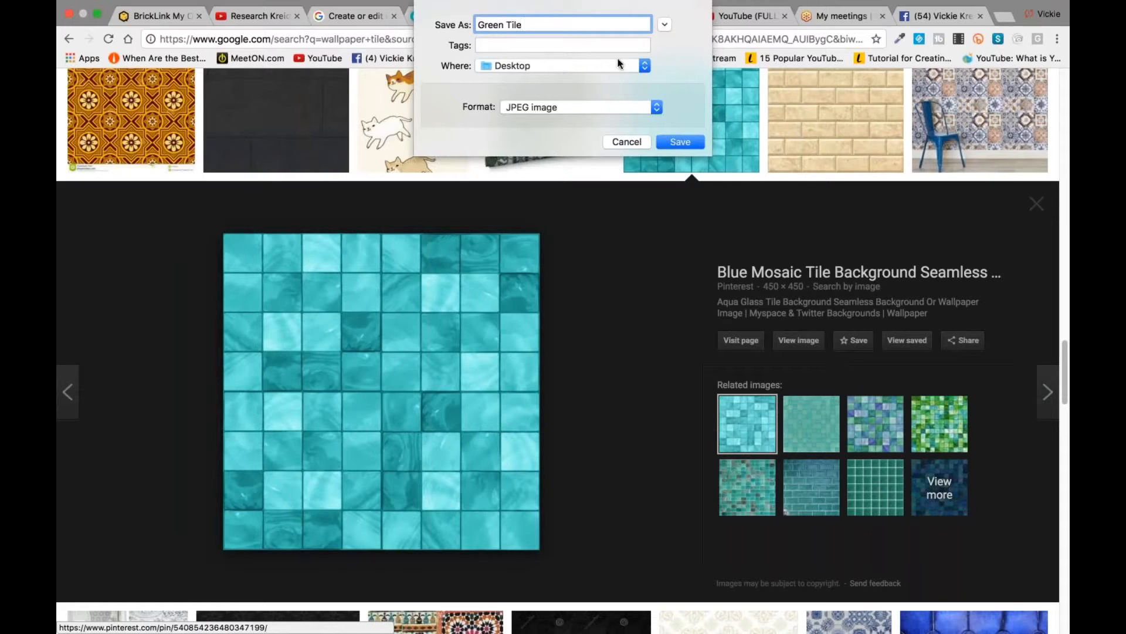
pyautogui.click(645, 67)
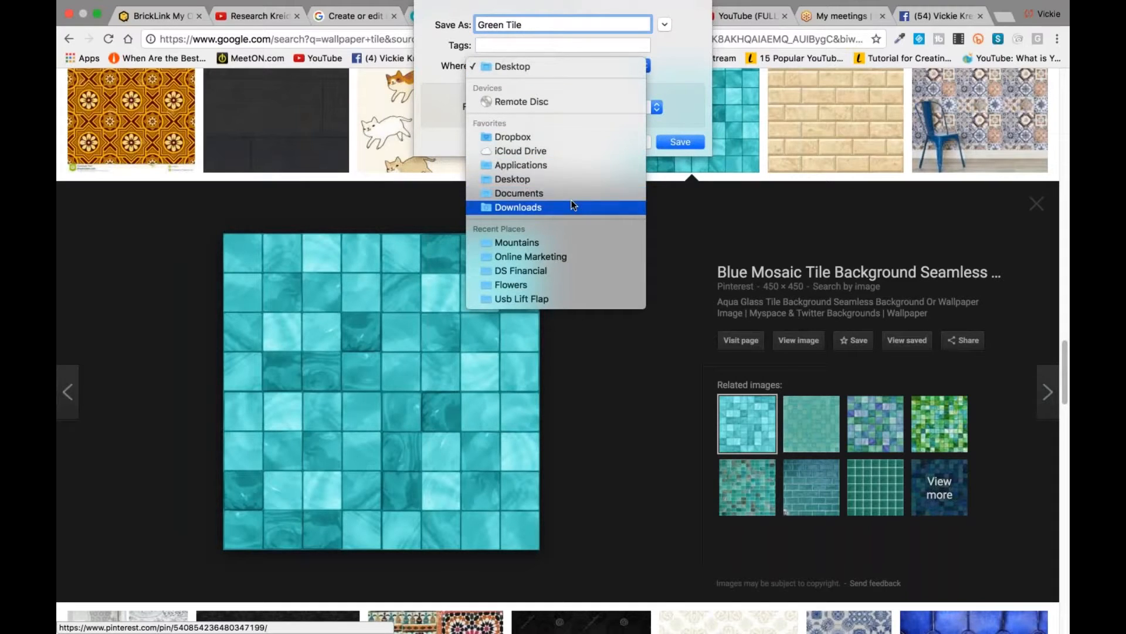
pyautogui.click(581, 68)
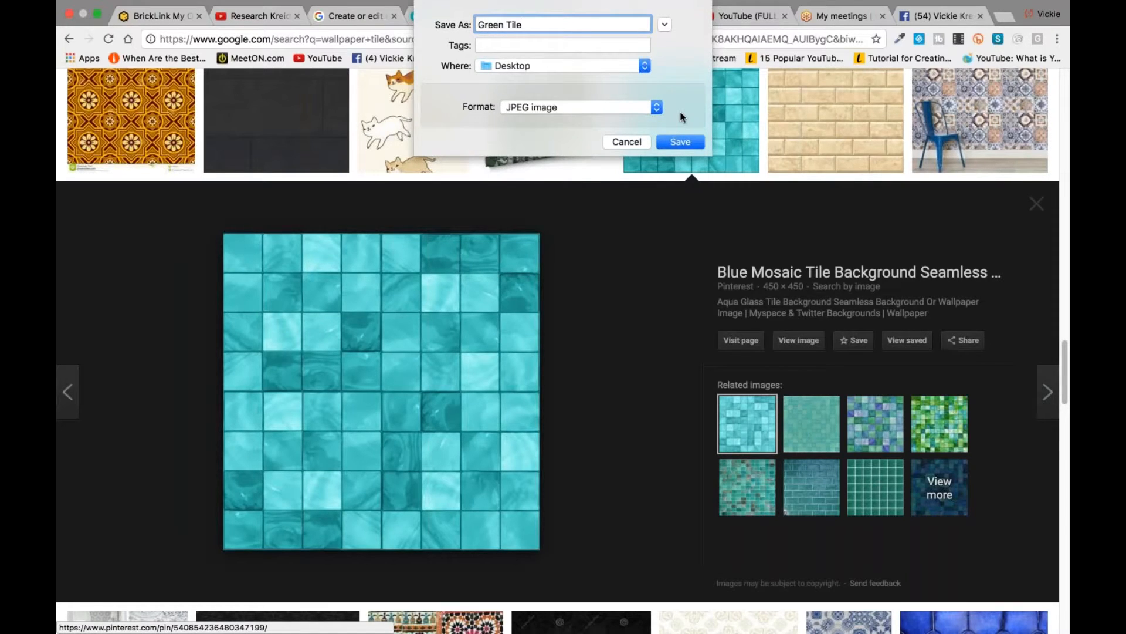
pyautogui.click(681, 143)
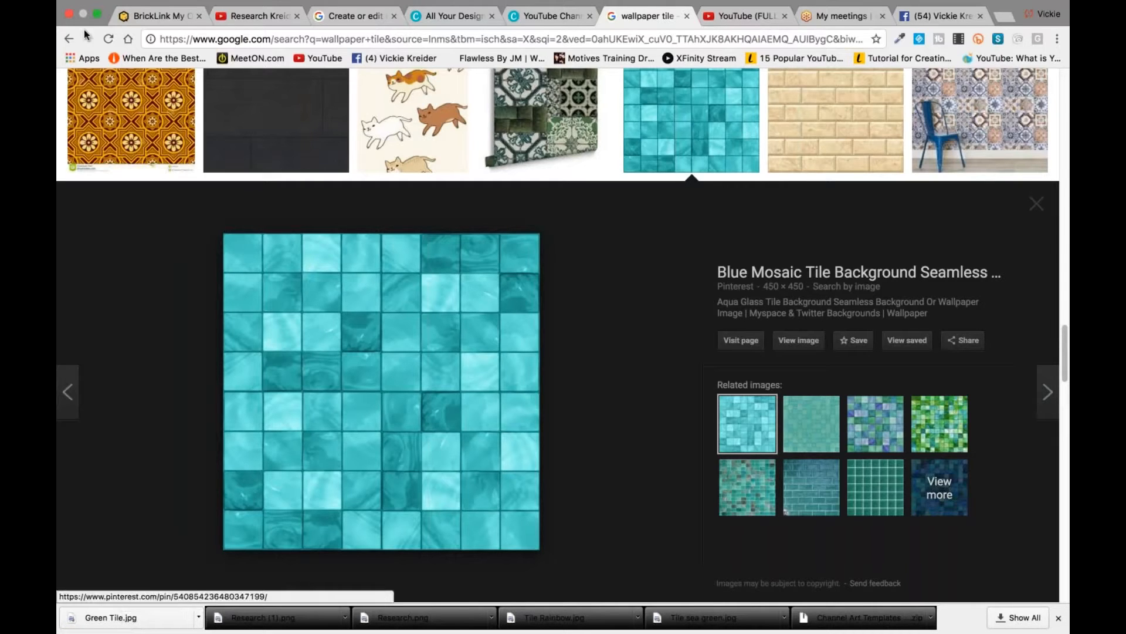
pyautogui.click(98, 16)
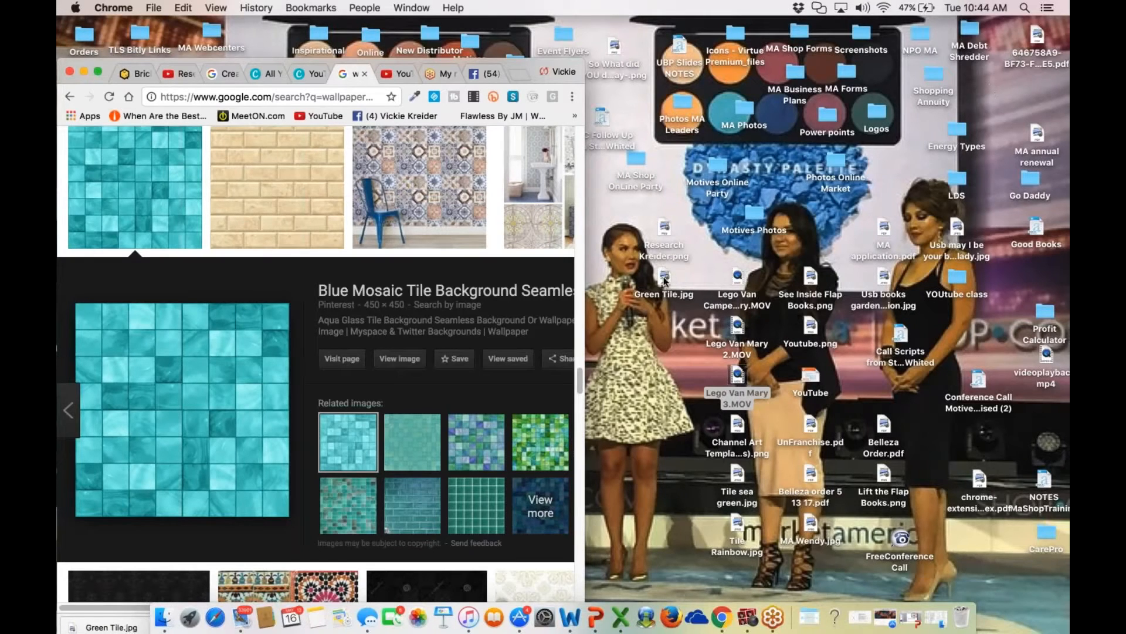
pyautogui.click(98, 73)
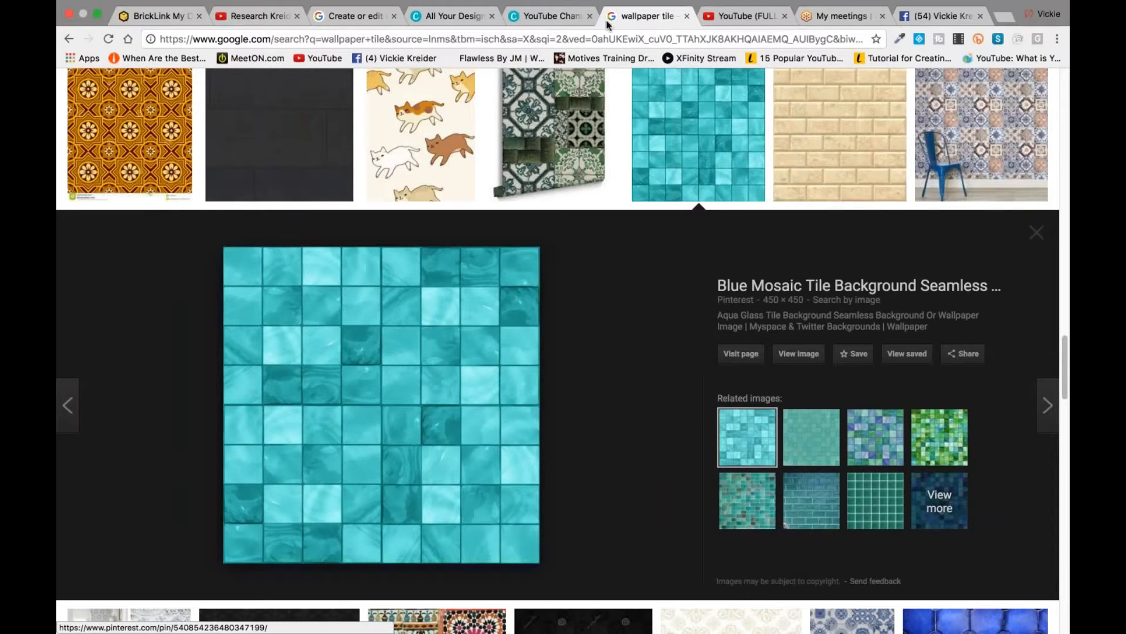
# Switch to Canva, look through all existing designs, and return to the Create a design overview
pyautogui.click(469, 19)
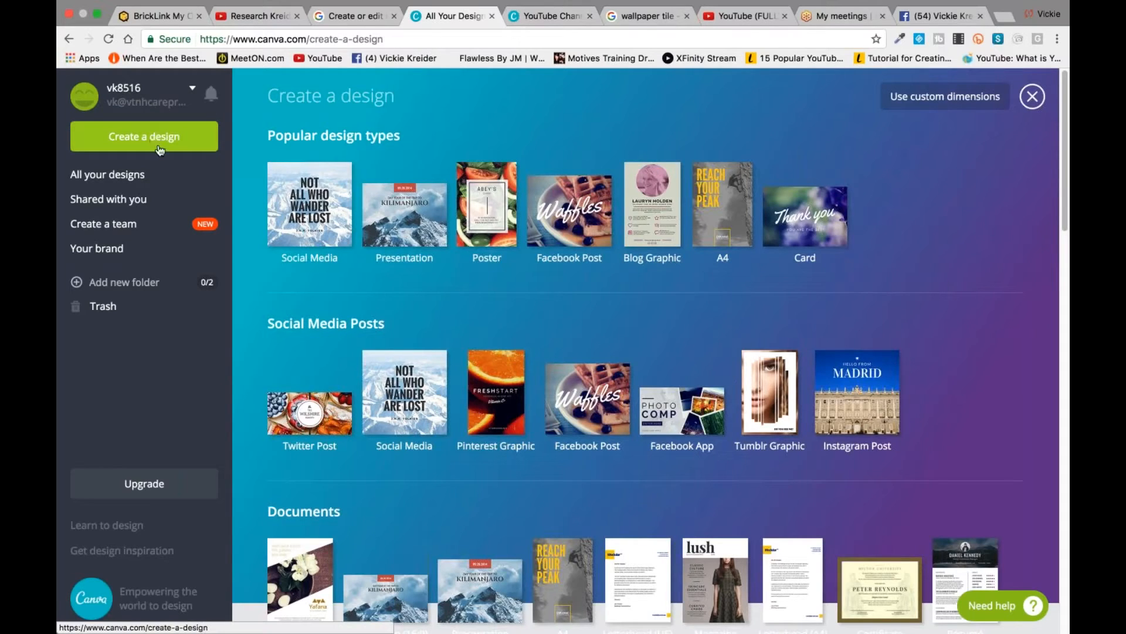
pyautogui.click(130, 178)
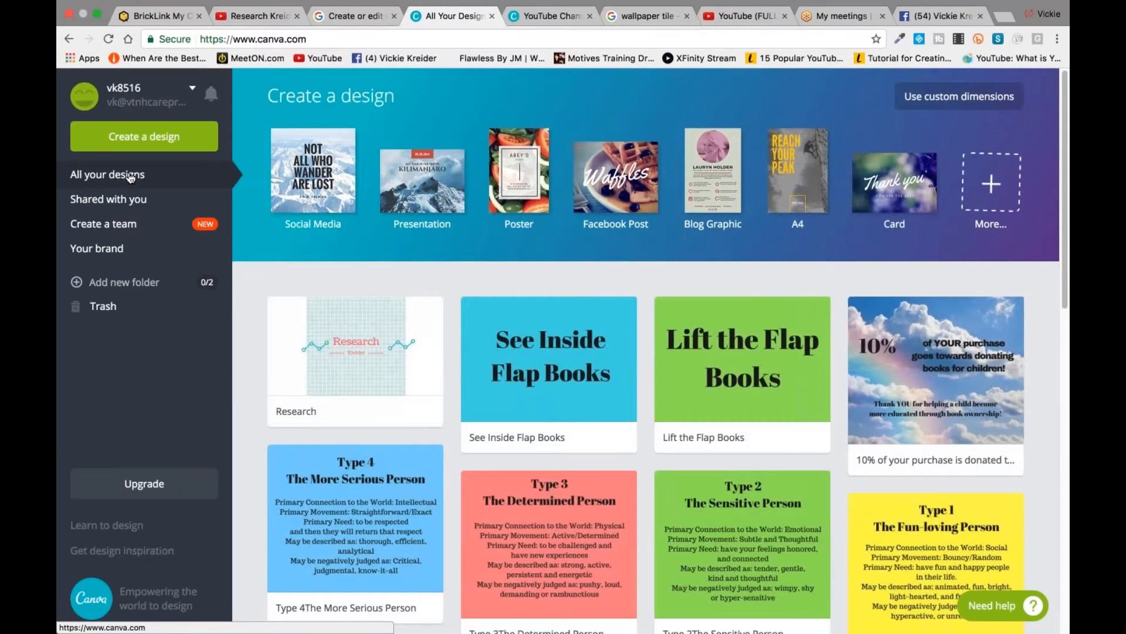
pyautogui.scroll(-10, 586, 352)
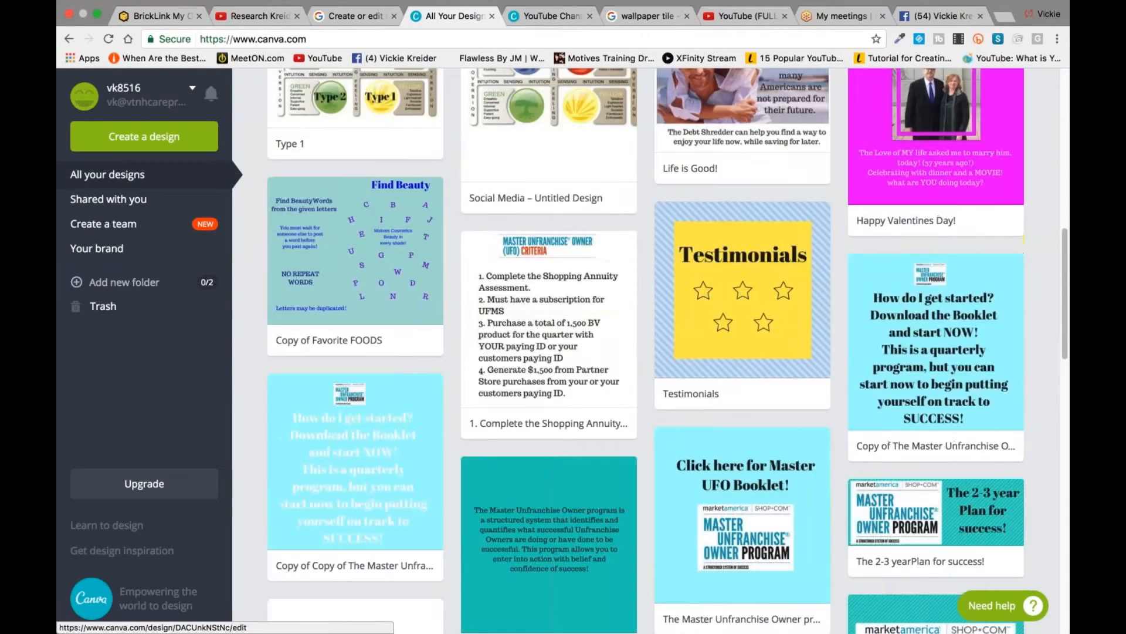
pyautogui.scroll(-9, 645, 352)
pyautogui.scroll(15, 646, 352)
pyautogui.scroll(5, 645, 352)
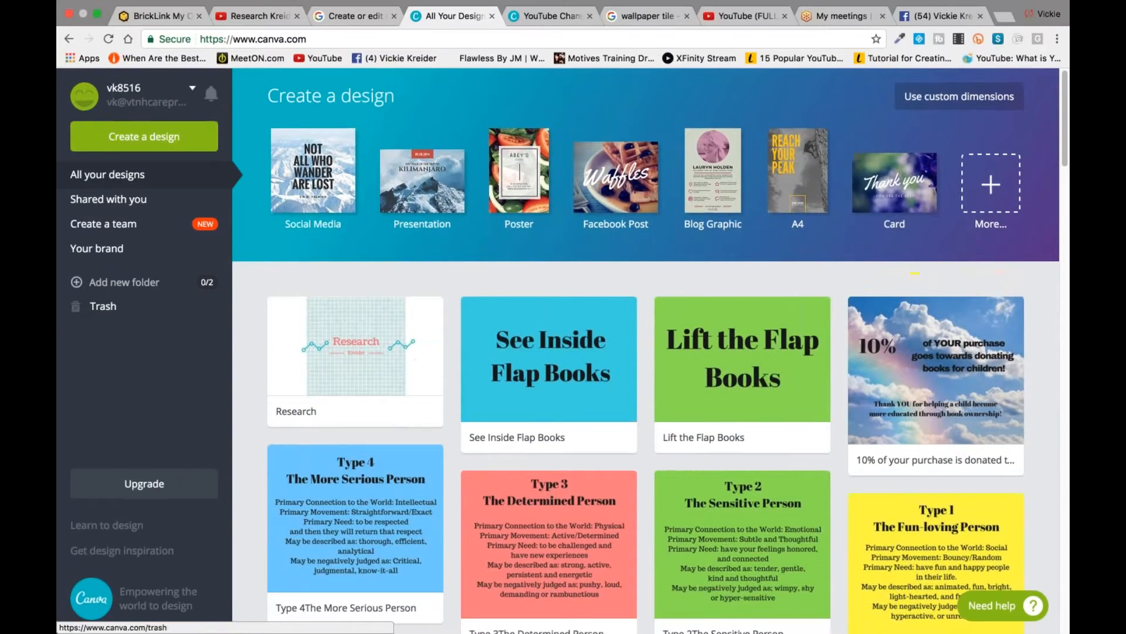
pyautogui.click(68, 37)
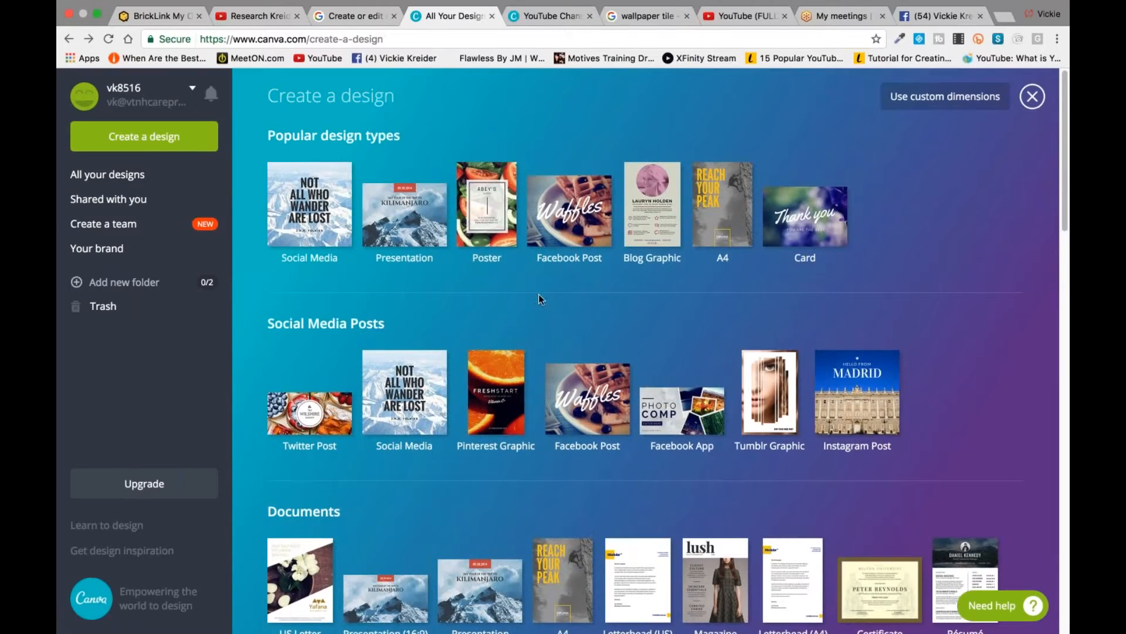
pyautogui.scroll(-1, 539, 294)
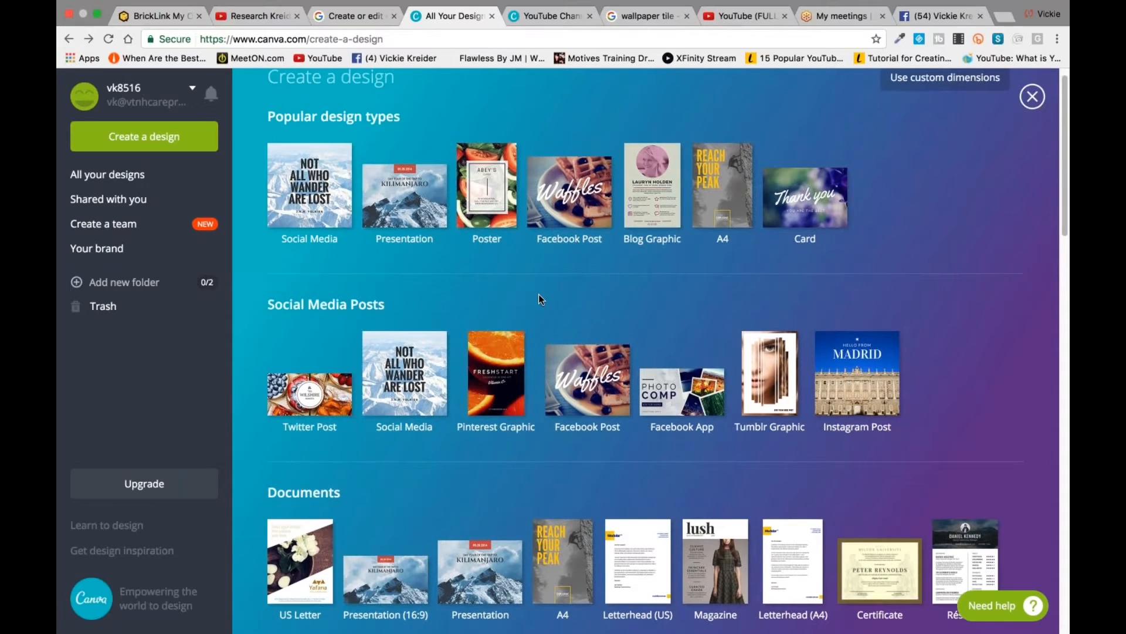
# Open the channel art upload dialog on the YouTube channel page, check the recommended size and maximum file size, and close it
pyautogui.click(267, 17)
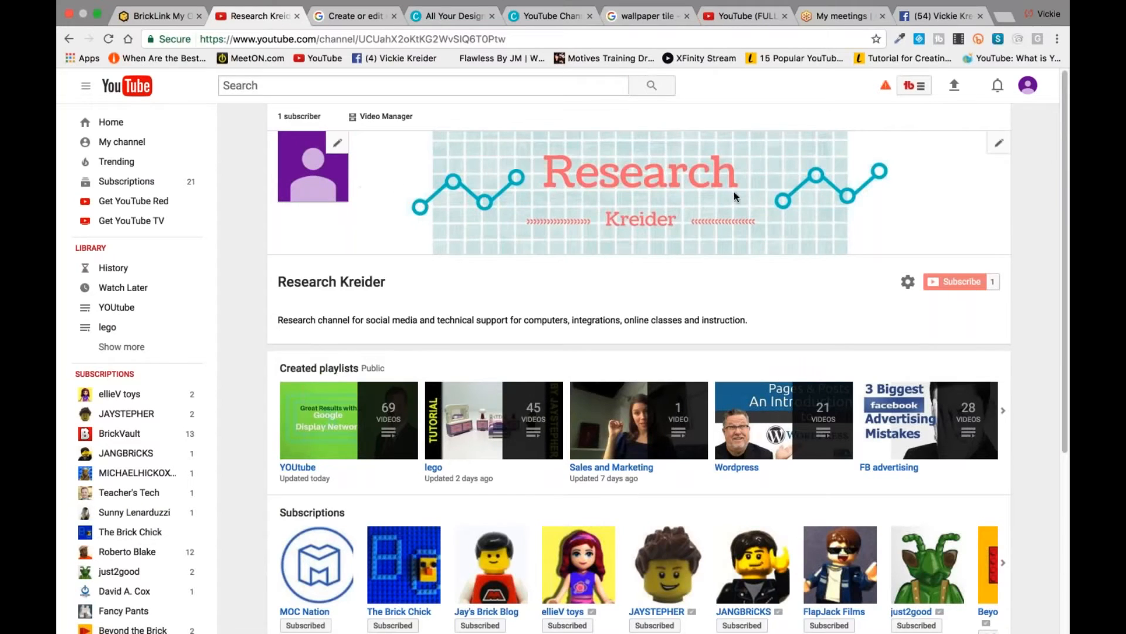
pyautogui.click(997, 148)
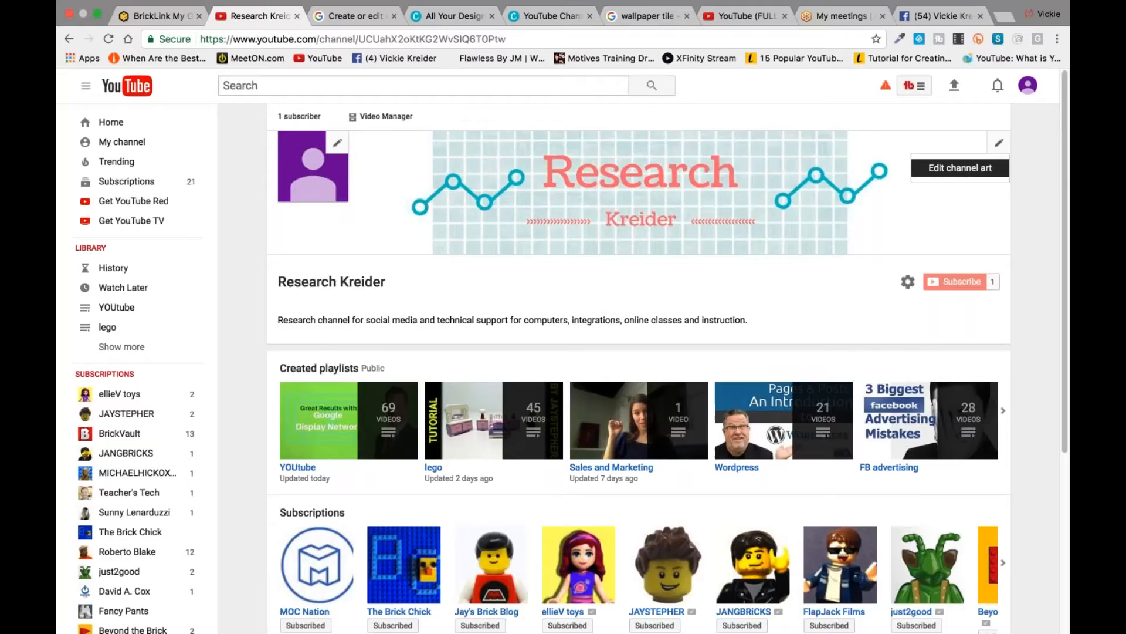
pyautogui.click(961, 172)
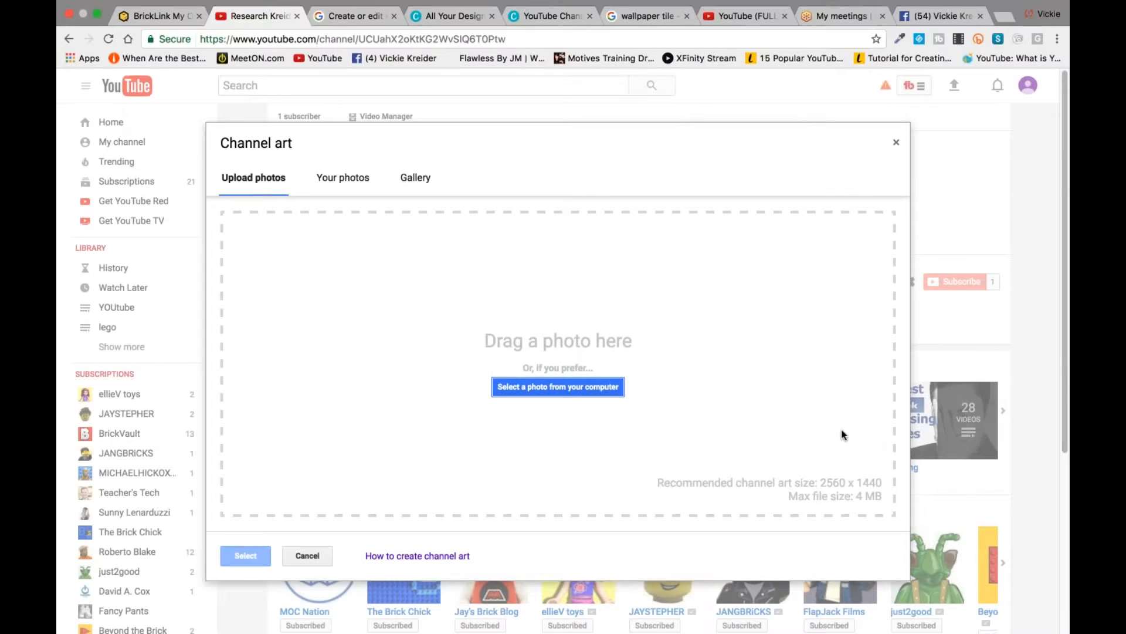
pyautogui.click(896, 145)
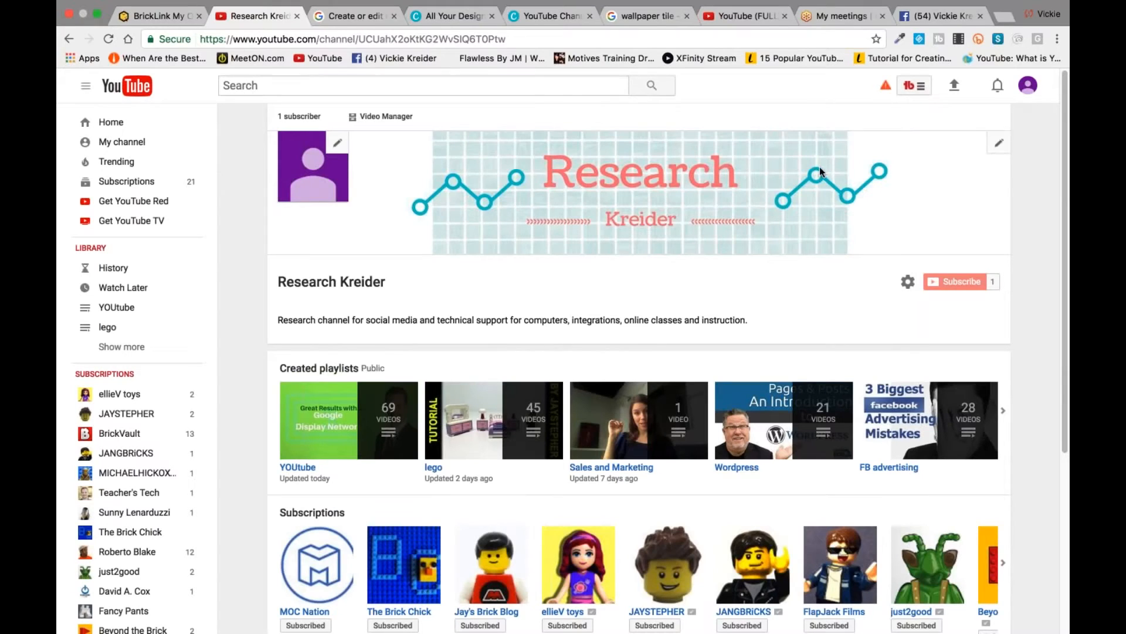
# Create a YouTube Channel Art design in Canva from the Social Media & Email Headers category
pyautogui.click(448, 22)
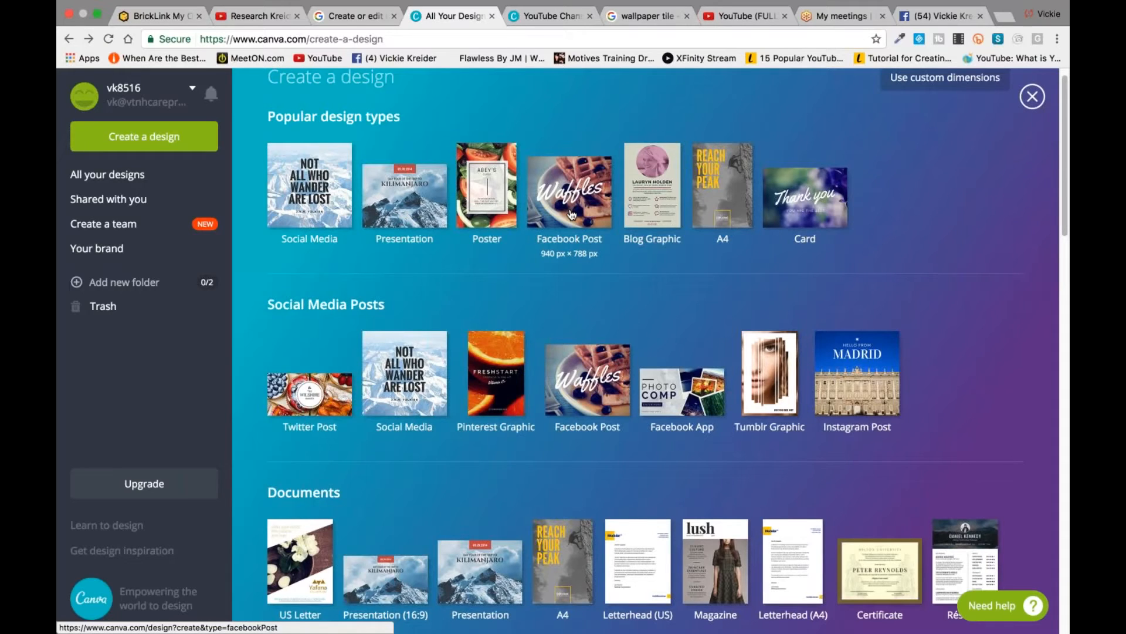
pyautogui.scroll(-3, 572, 214)
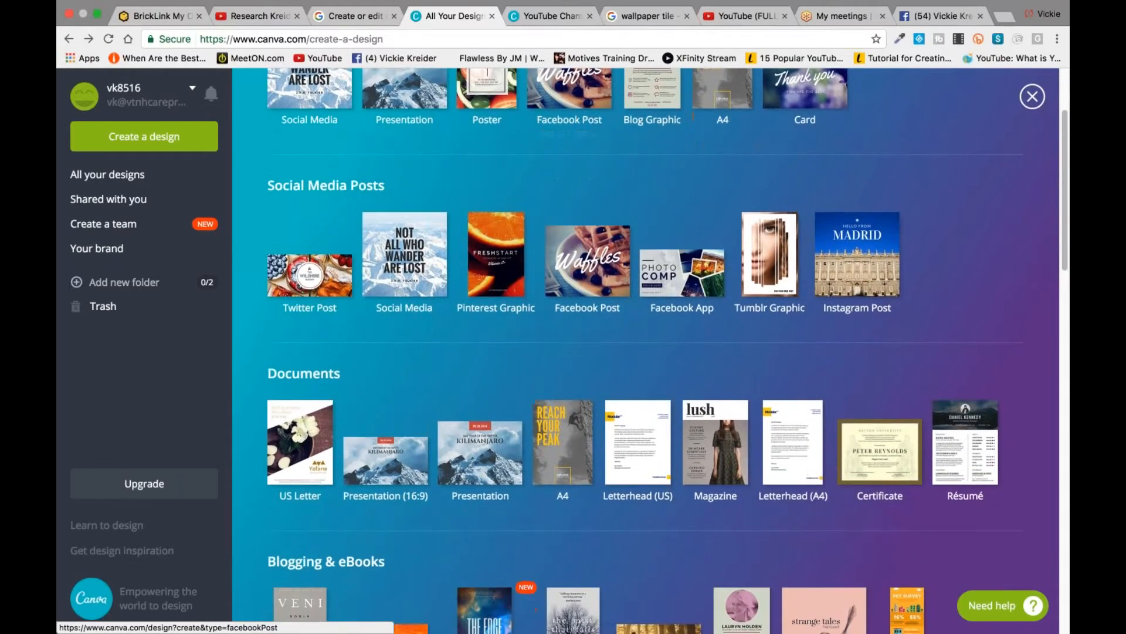
pyautogui.scroll(-8, 650, 350)
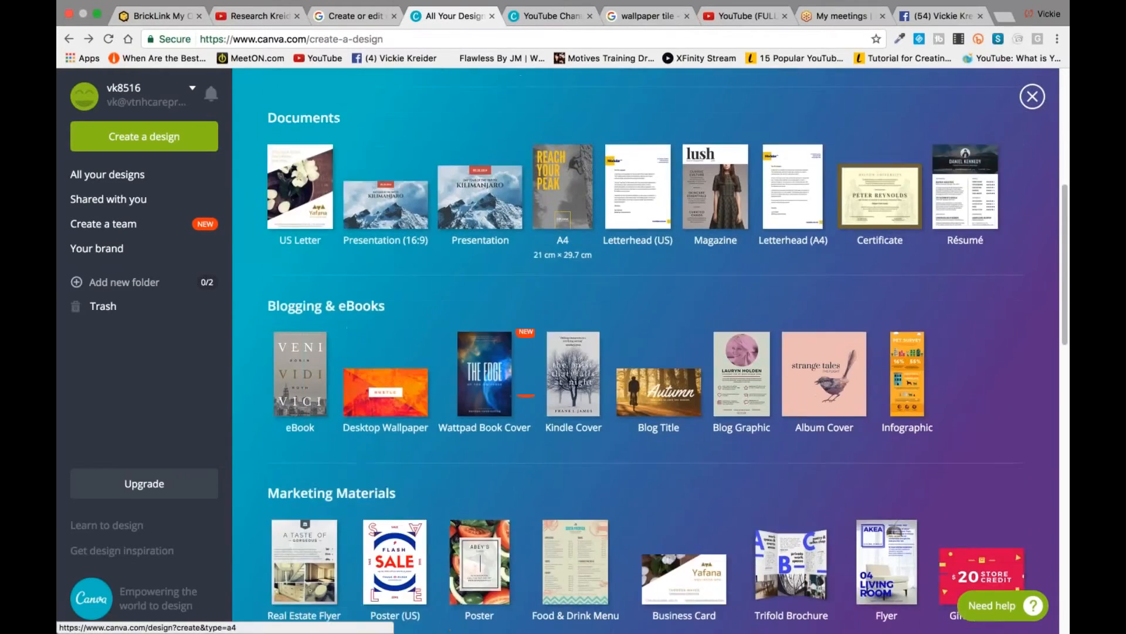
pyautogui.scroll(-6, 568, 211)
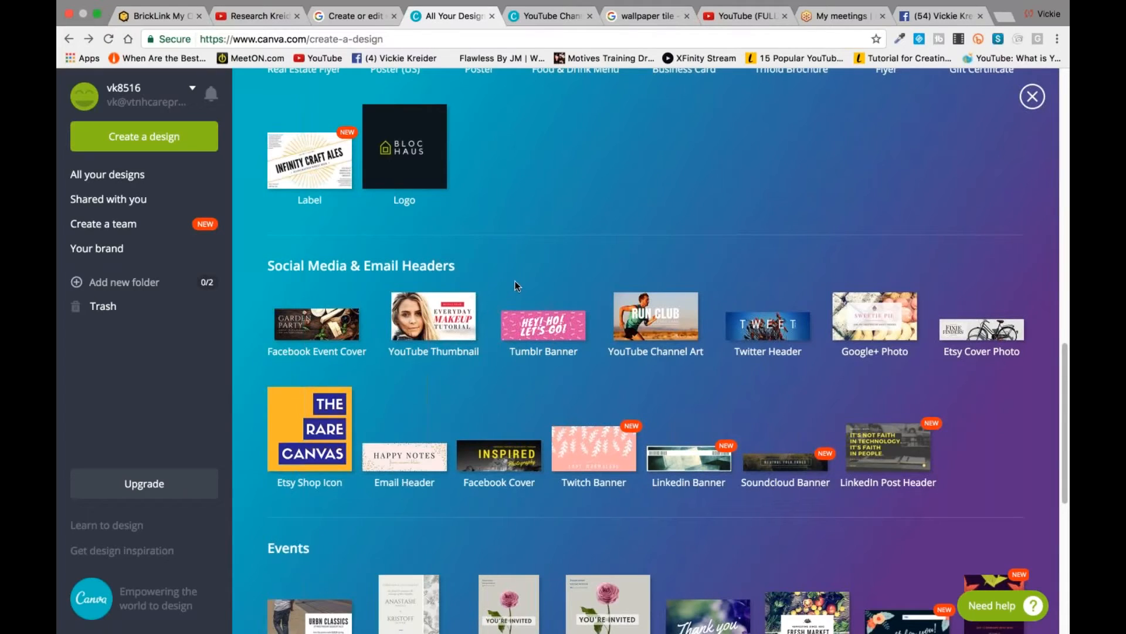
pyautogui.click(649, 318)
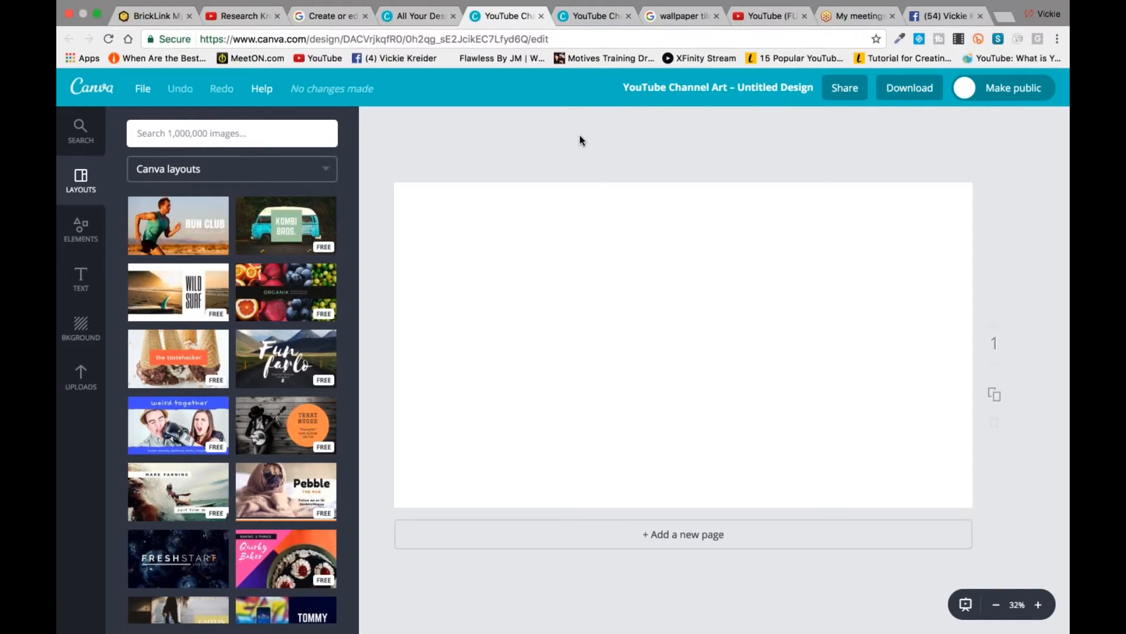
# Review the image size and file guidelines and the safe area diagram in the YouTube Help article on channel art
pyautogui.click(755, 18)
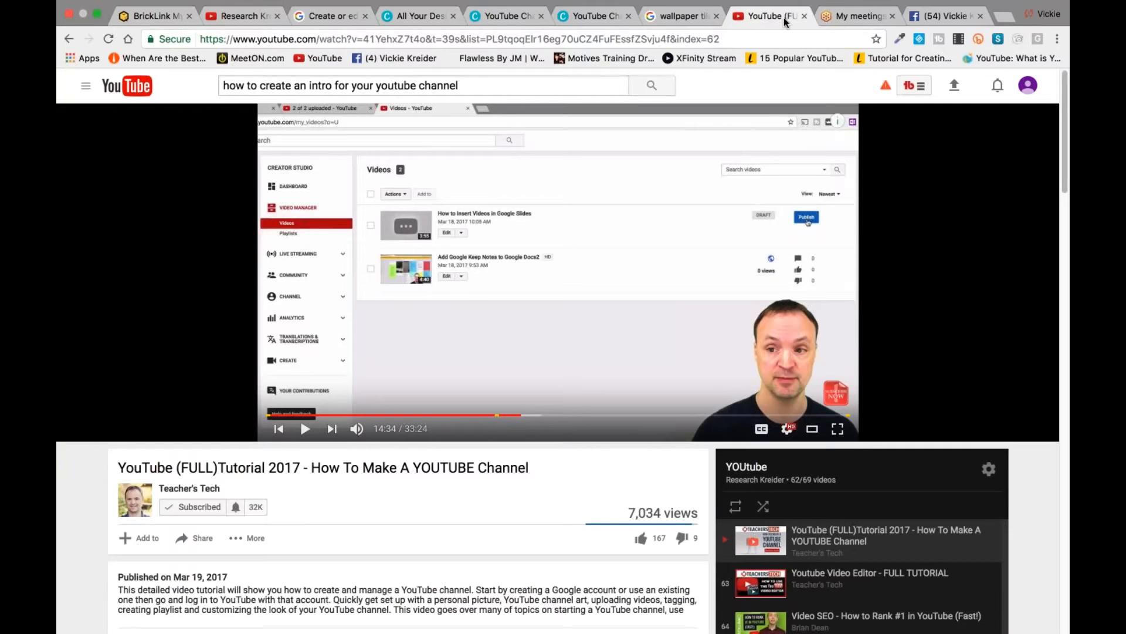
pyautogui.click(336, 23)
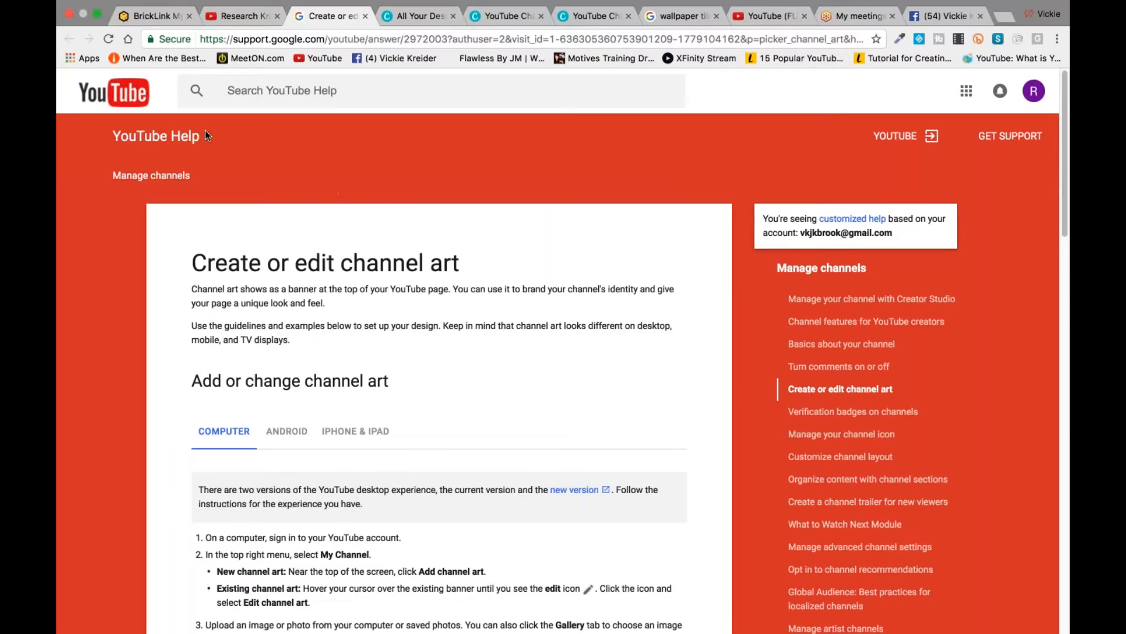
pyautogui.scroll(2, 486, 229)
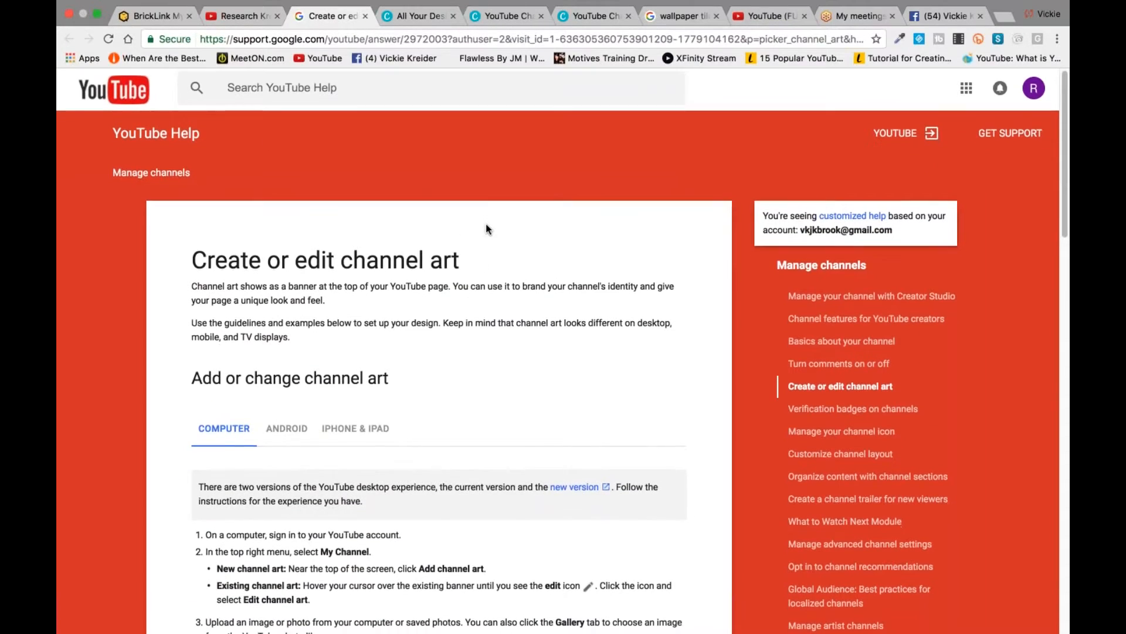
pyautogui.scroll(-4, 486, 229)
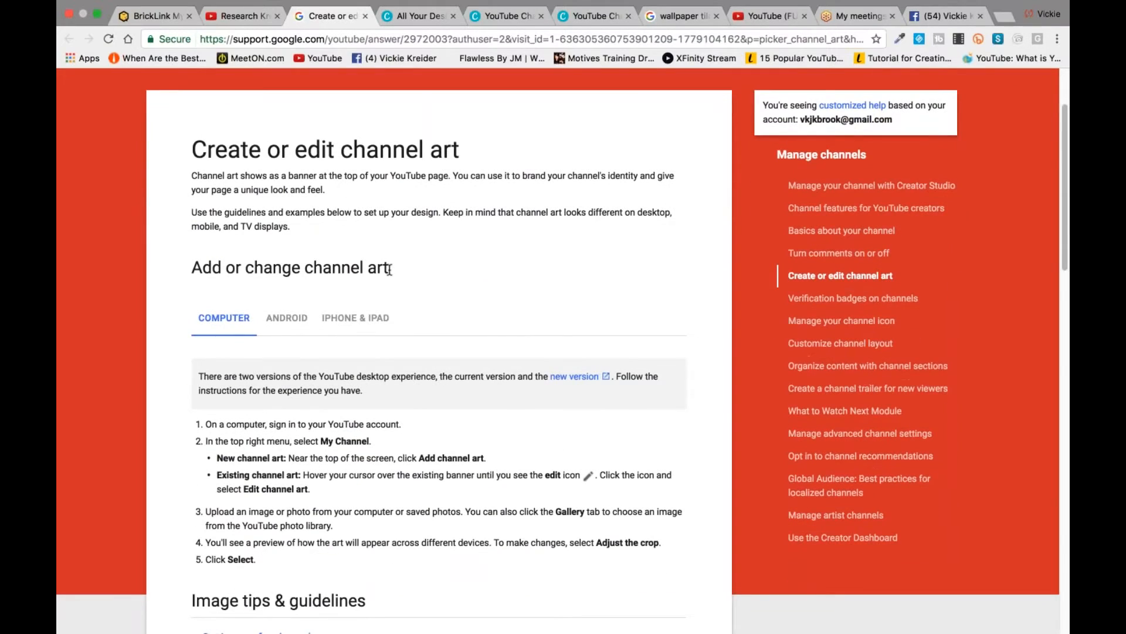
pyautogui.scroll(-6, 389, 269)
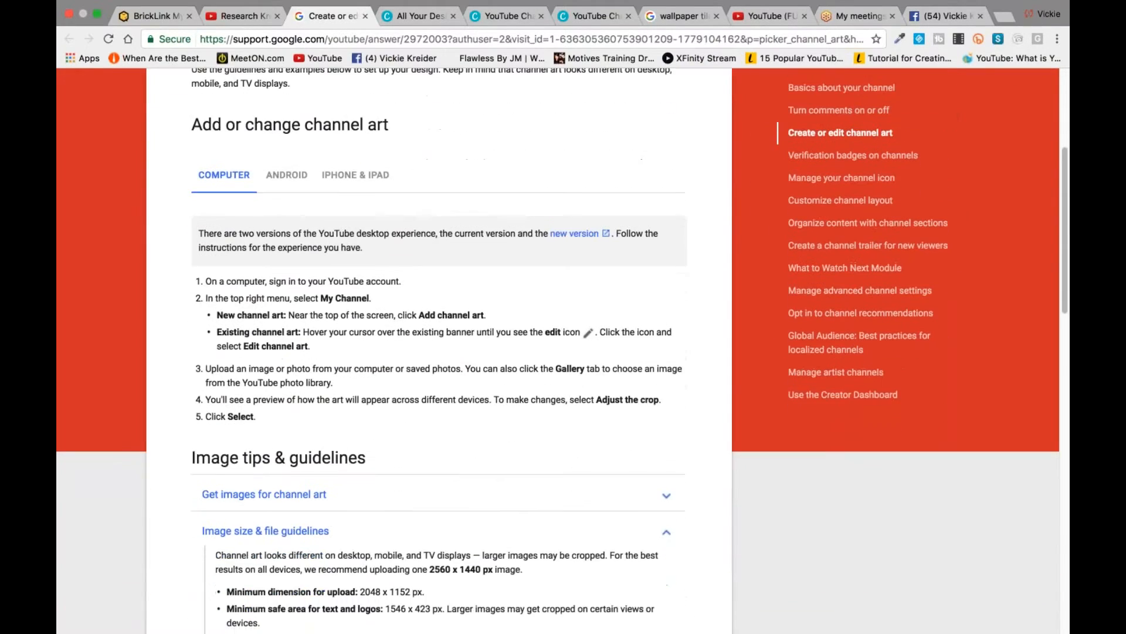
pyautogui.scroll(-8, 438, 352)
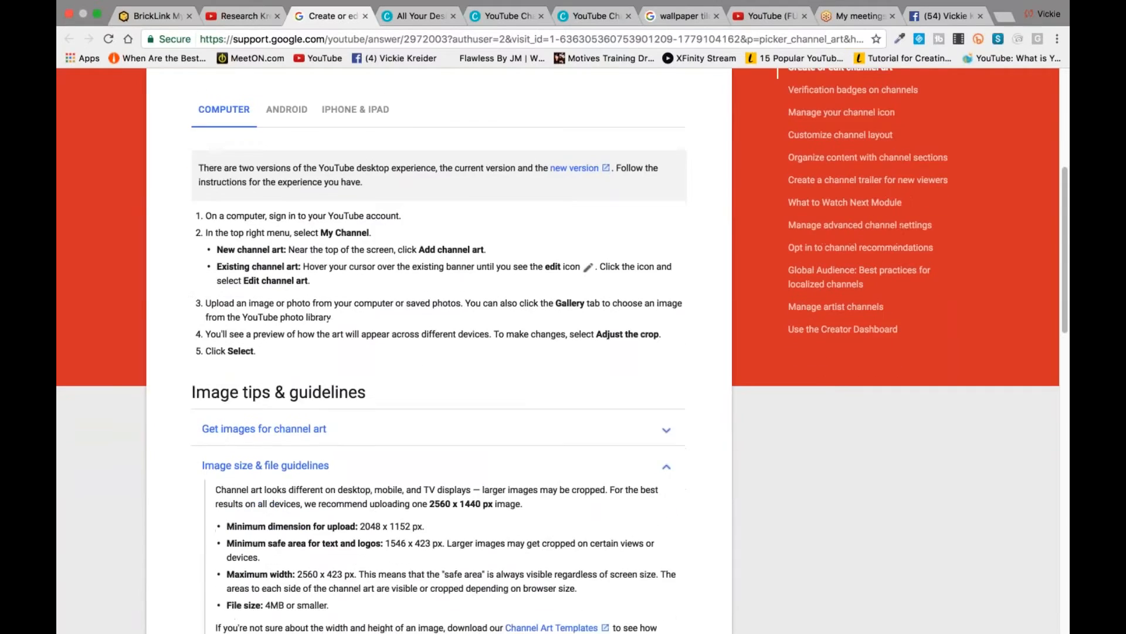
pyautogui.scroll(-7, 438, 352)
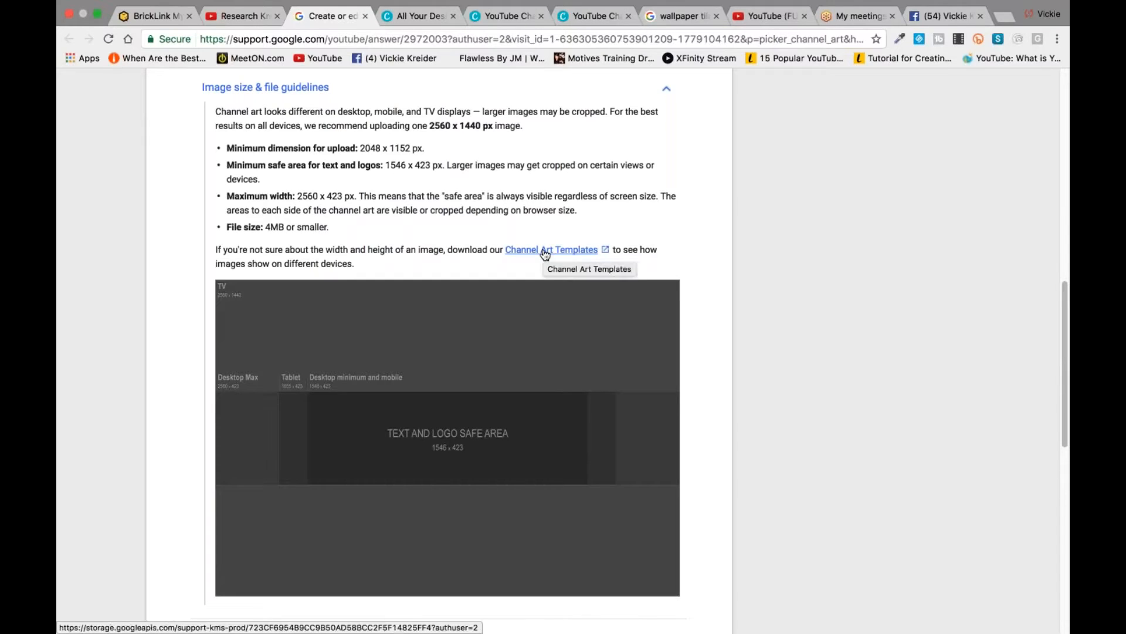
pyautogui.scroll(-3, 445, 331)
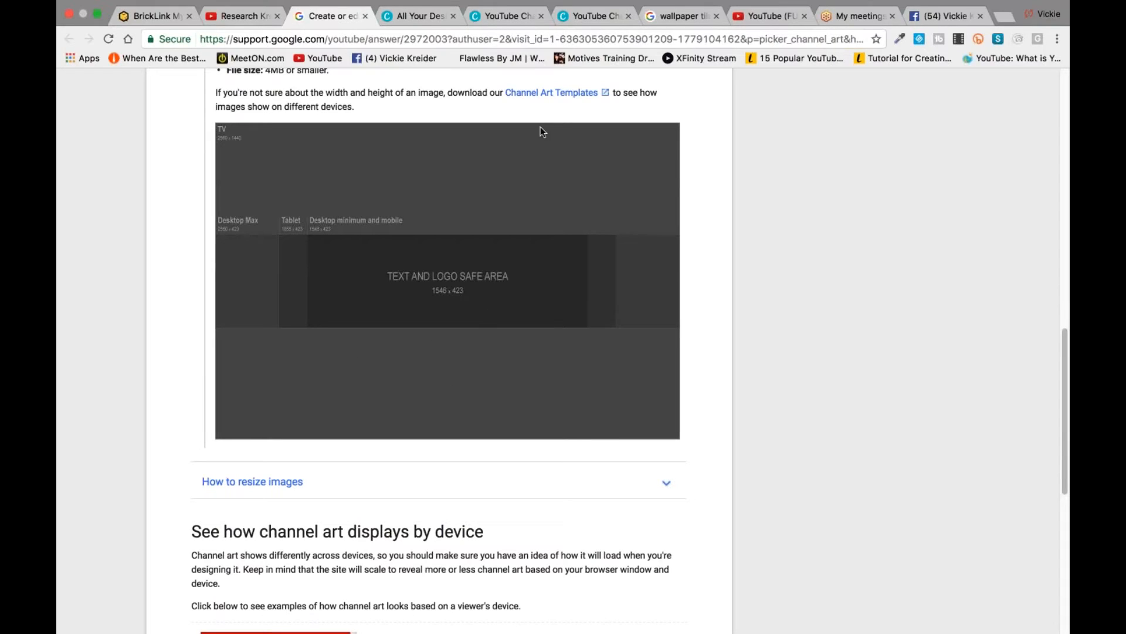
# Download the Channel Art Templates zip from the Help article and extract it in the Downloads folder
pyautogui.click(562, 94)
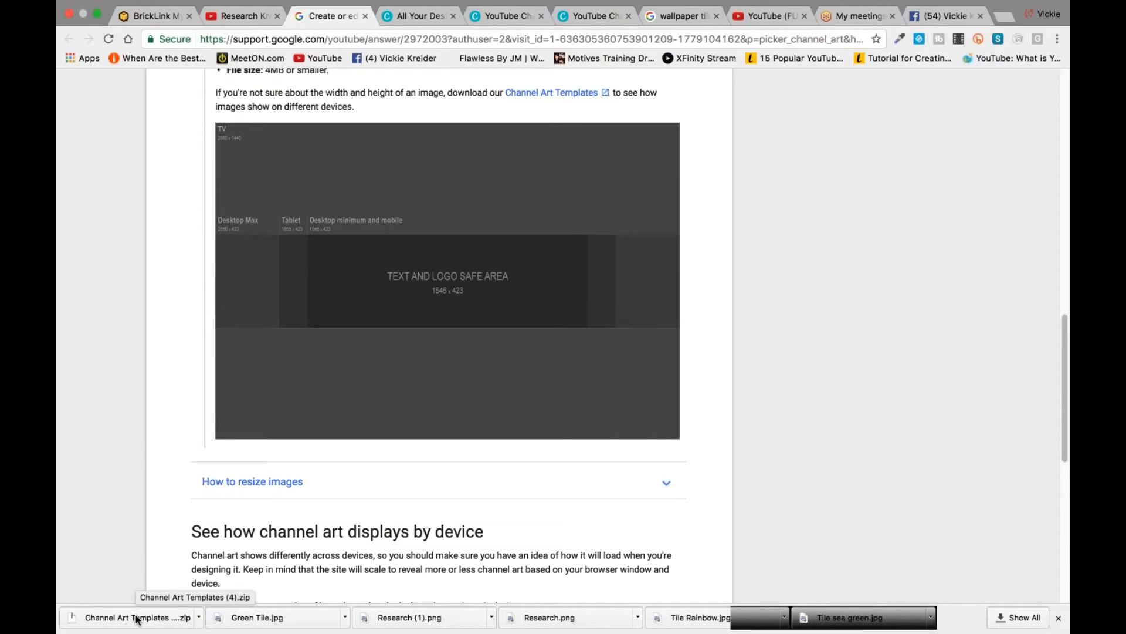
pyautogui.click(136, 617)
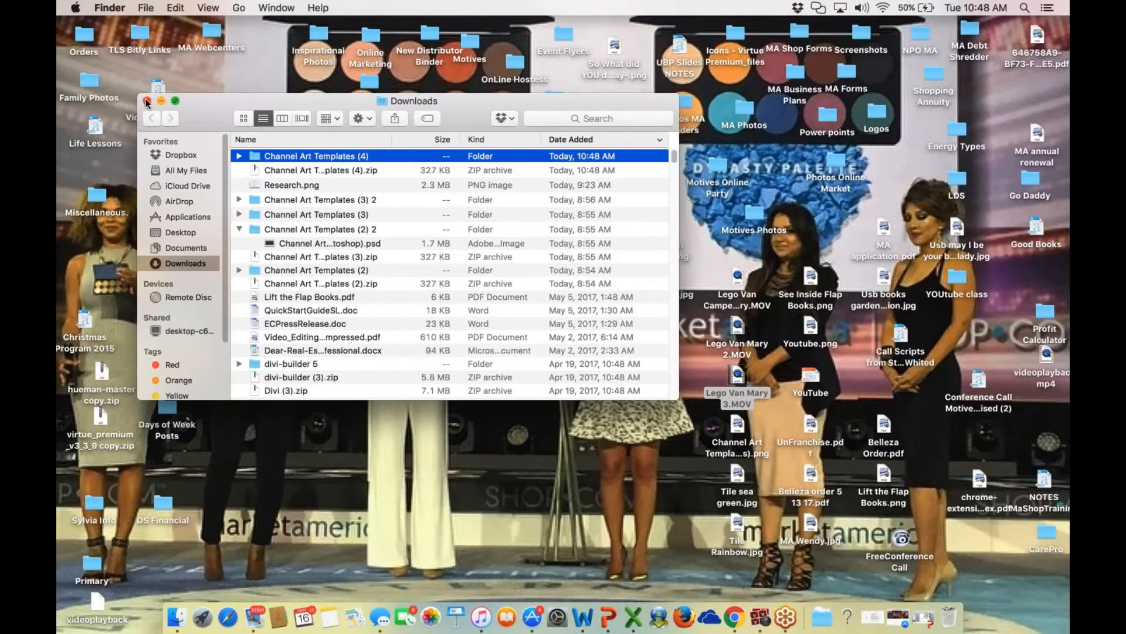
# Switch back to Chrome and start another blank YouTube Channel Art design from Canva's design types
pyautogui.click(733, 617)
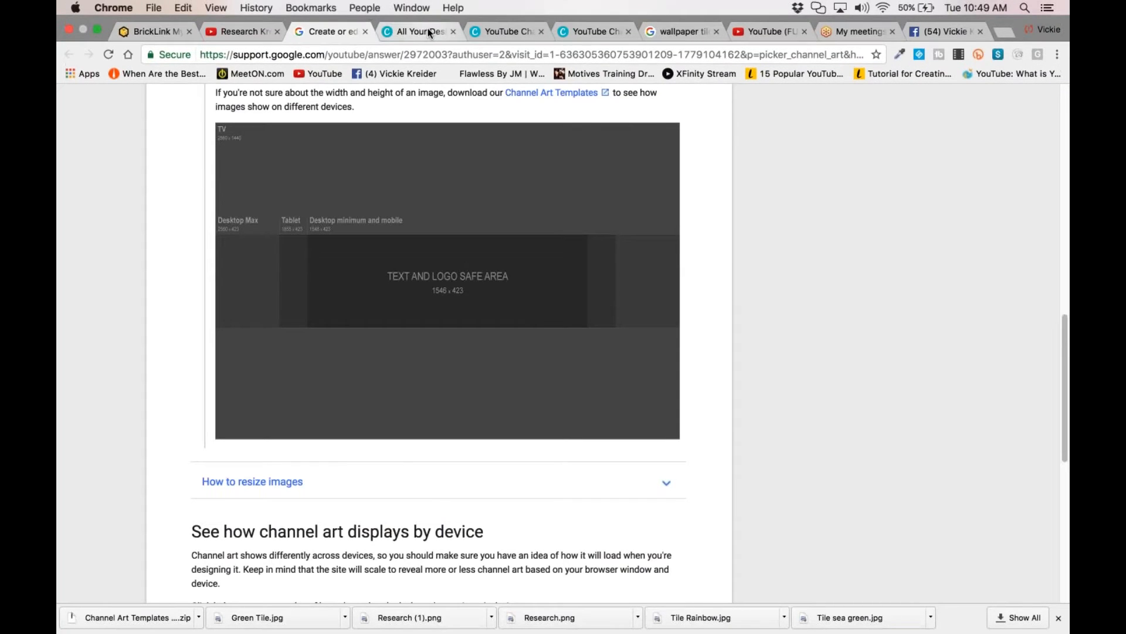
pyautogui.click(428, 28)
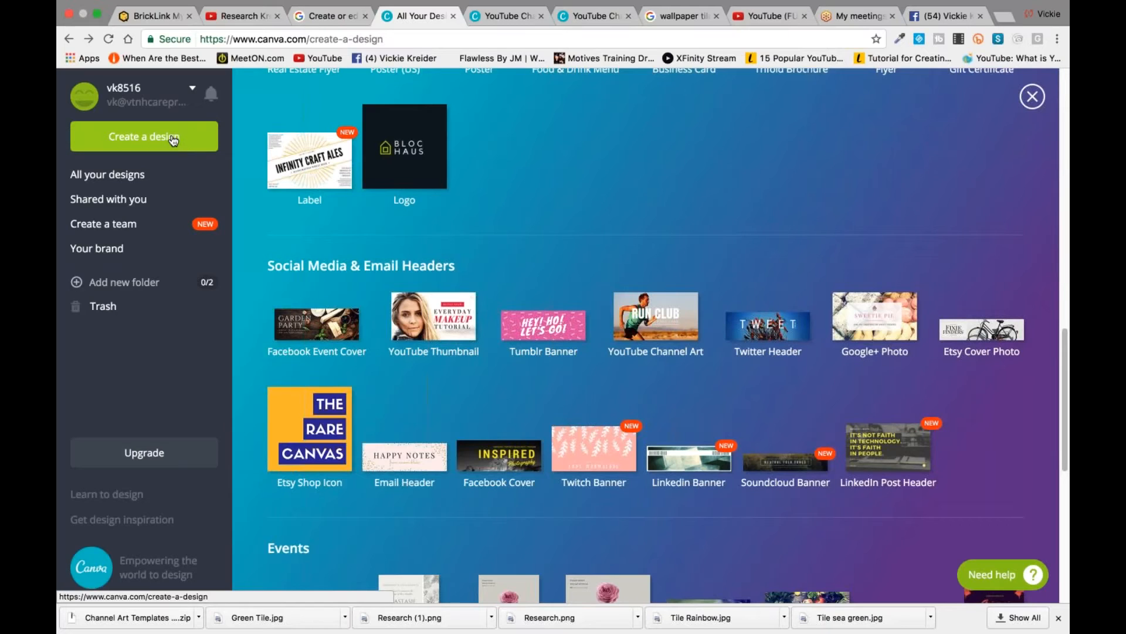
pyautogui.click(656, 323)
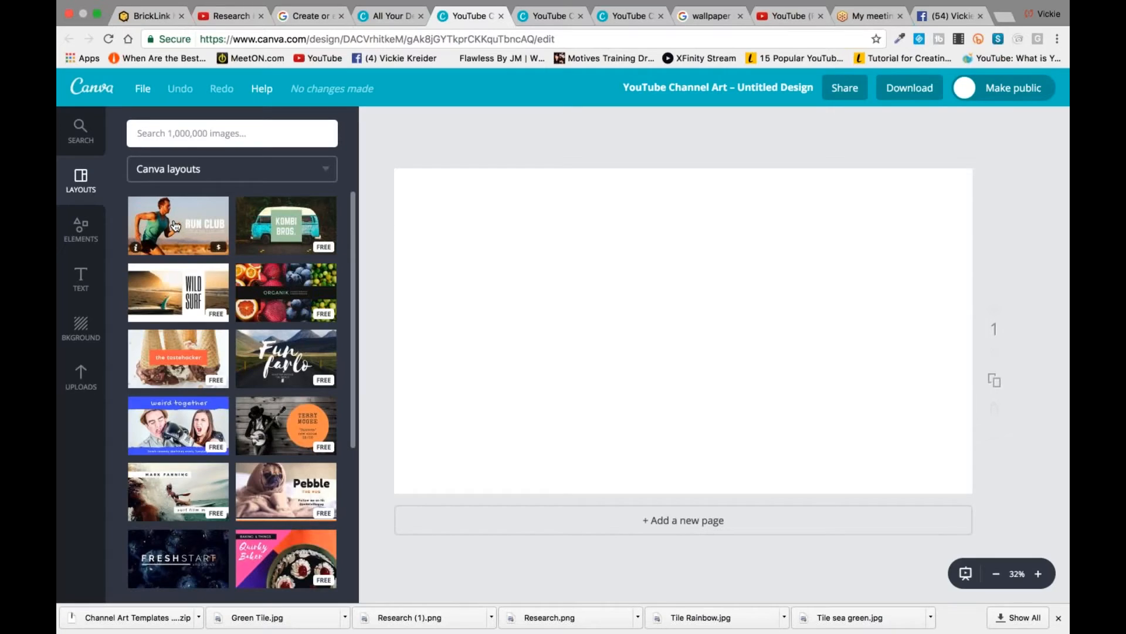
# Add the uploaded channel art template image to the blank page and enlarge it to fill the whole canvas
pyautogui.click(82, 373)
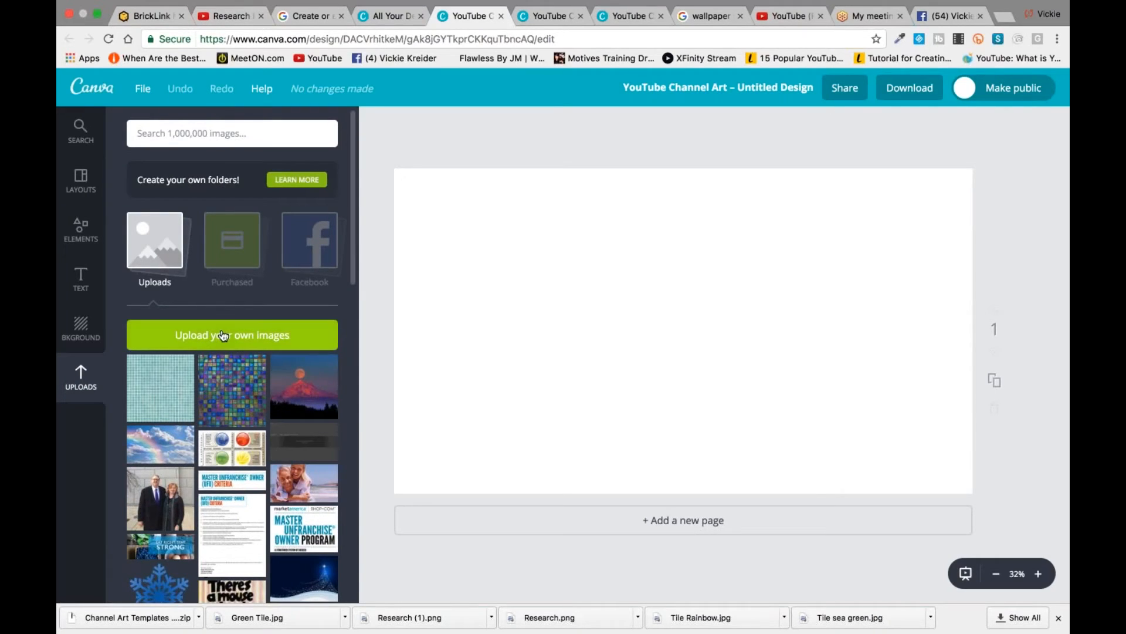
pyautogui.click(316, 450)
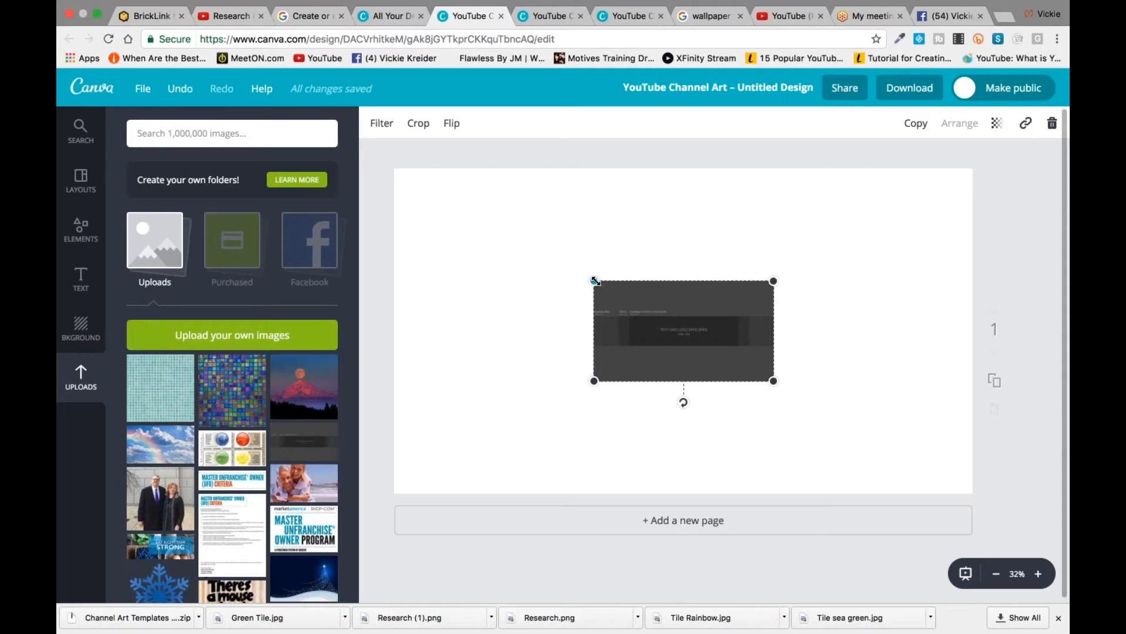
pyautogui.moveTo(595, 281); pyautogui.dragTo(379, 199)
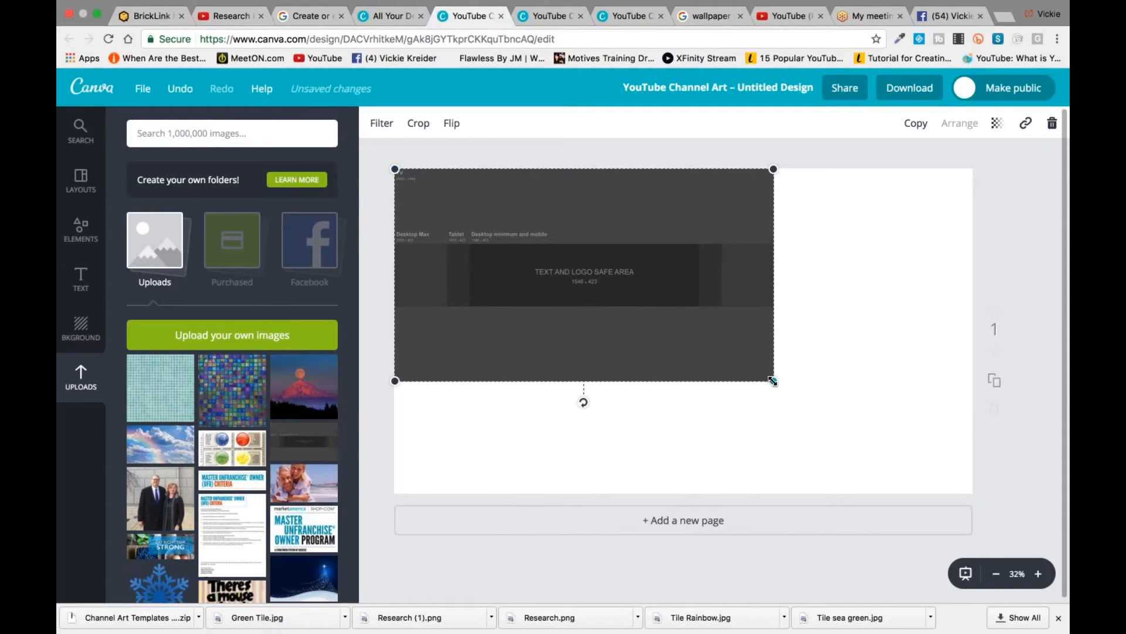
pyautogui.moveTo(773, 381); pyautogui.dragTo(976, 482)
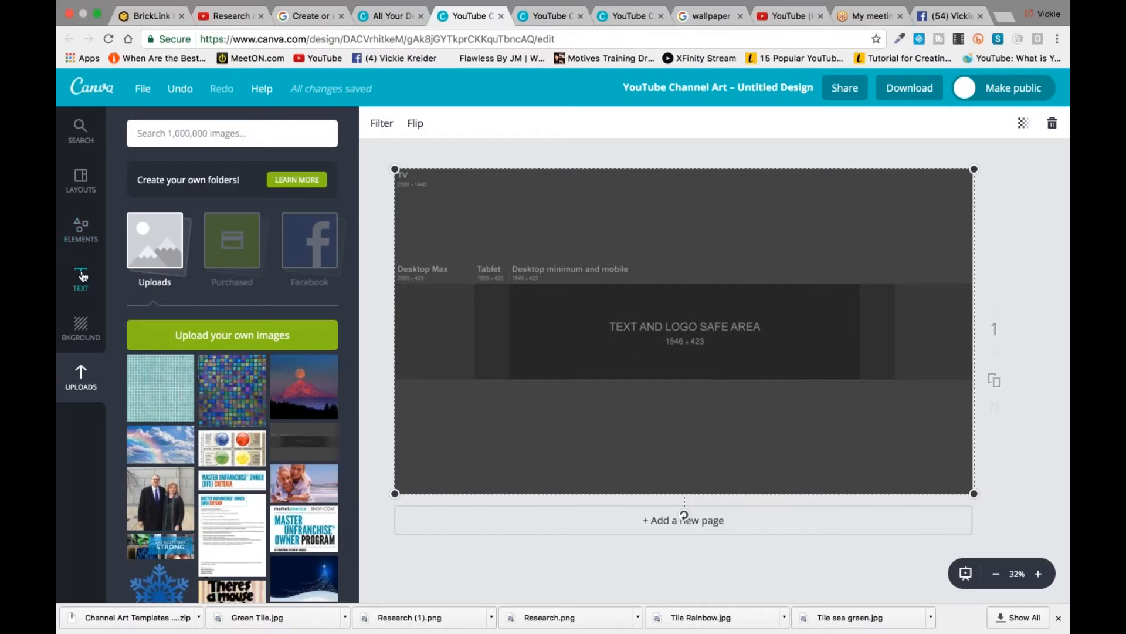
# Browse the preset text designs as far as the coloured ones
pyautogui.click(82, 277)
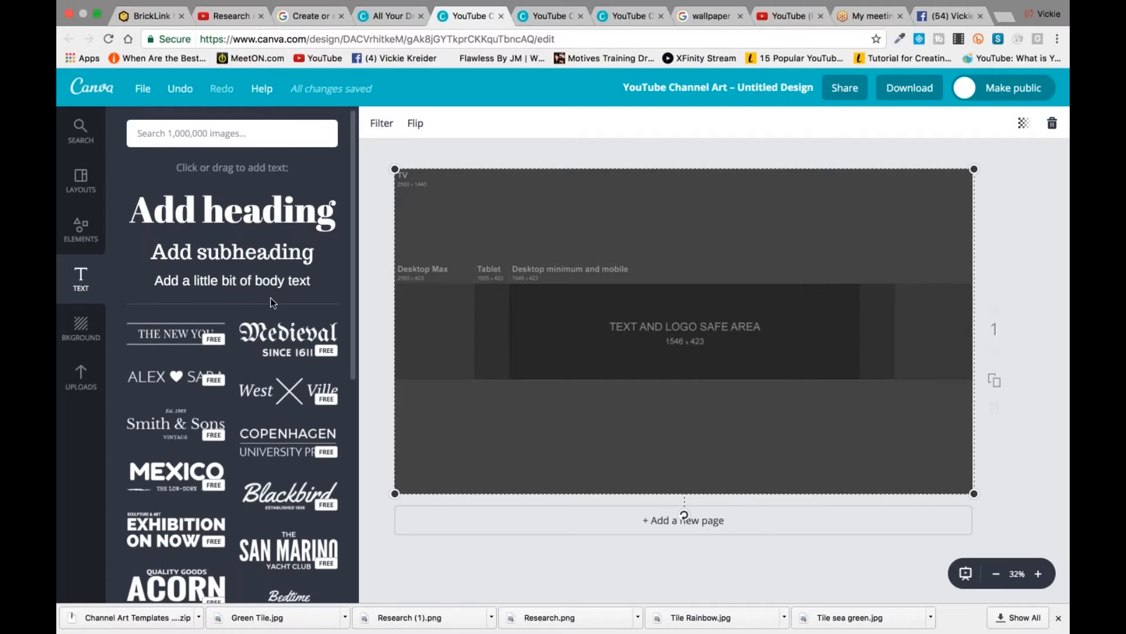
pyautogui.scroll(-4, 246, 449)
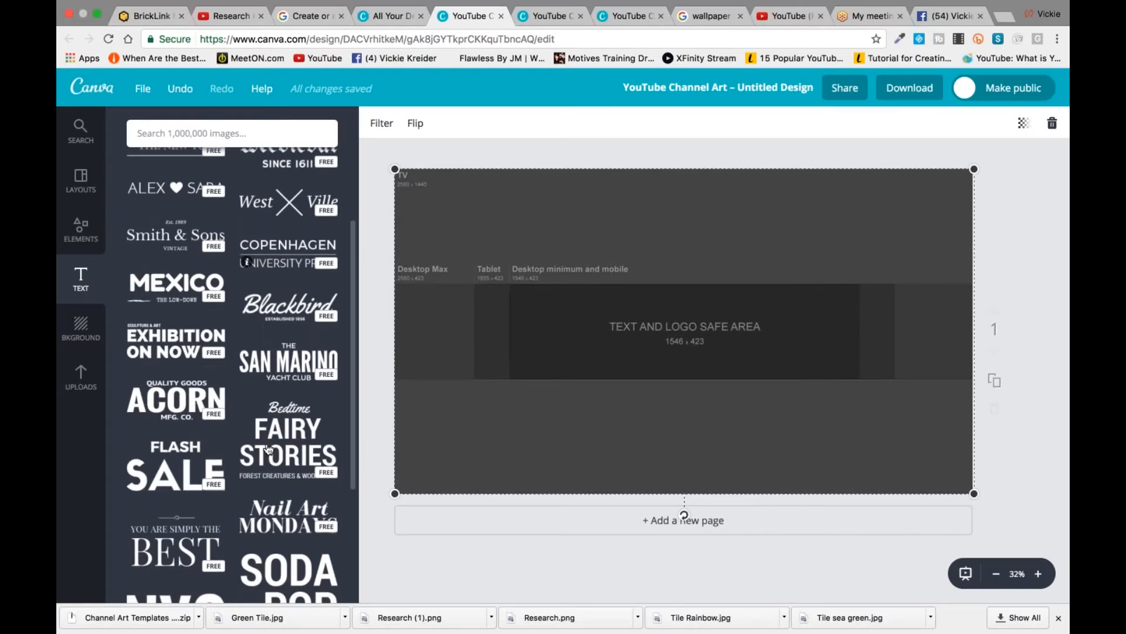
pyautogui.scroll(-5, 268, 450)
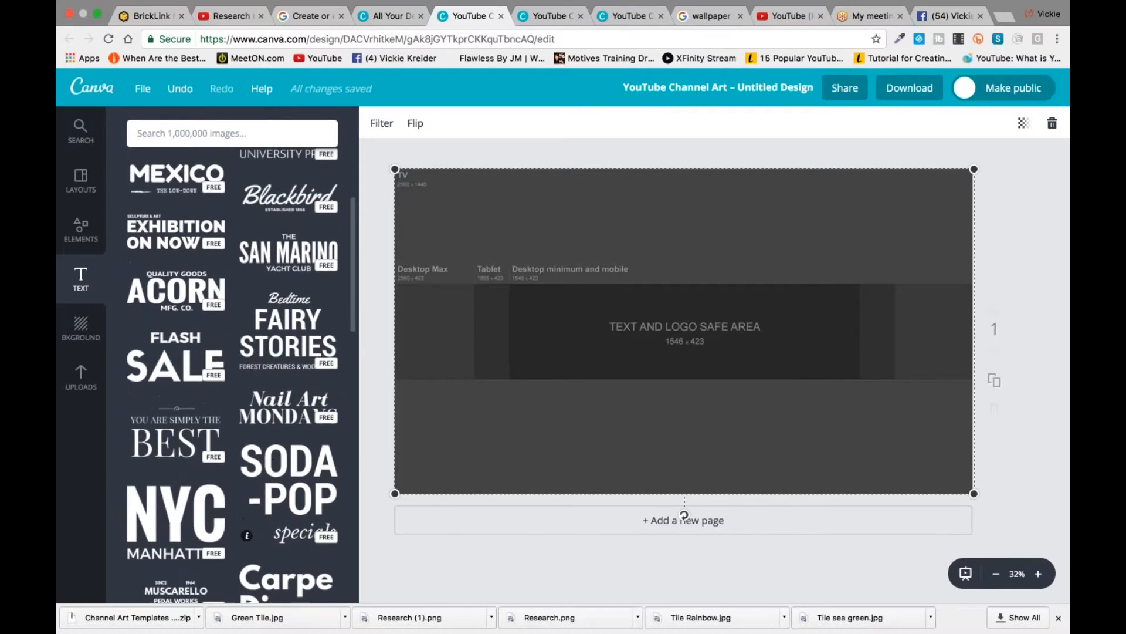
pyautogui.scroll(-7, 241, 375)
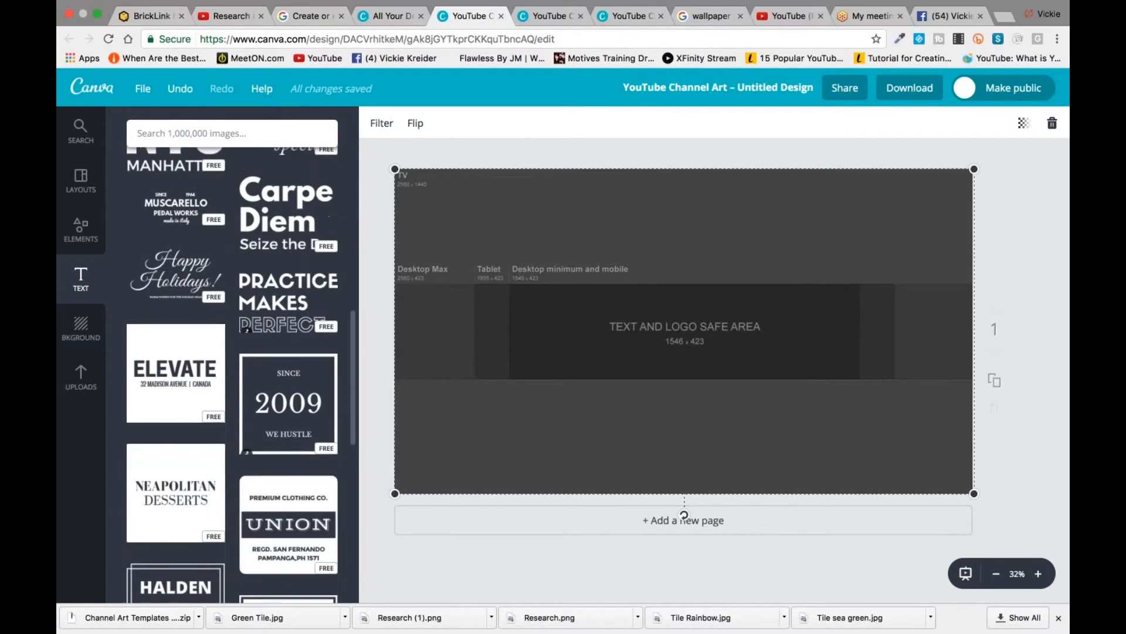
pyautogui.scroll(-10, 247, 410)
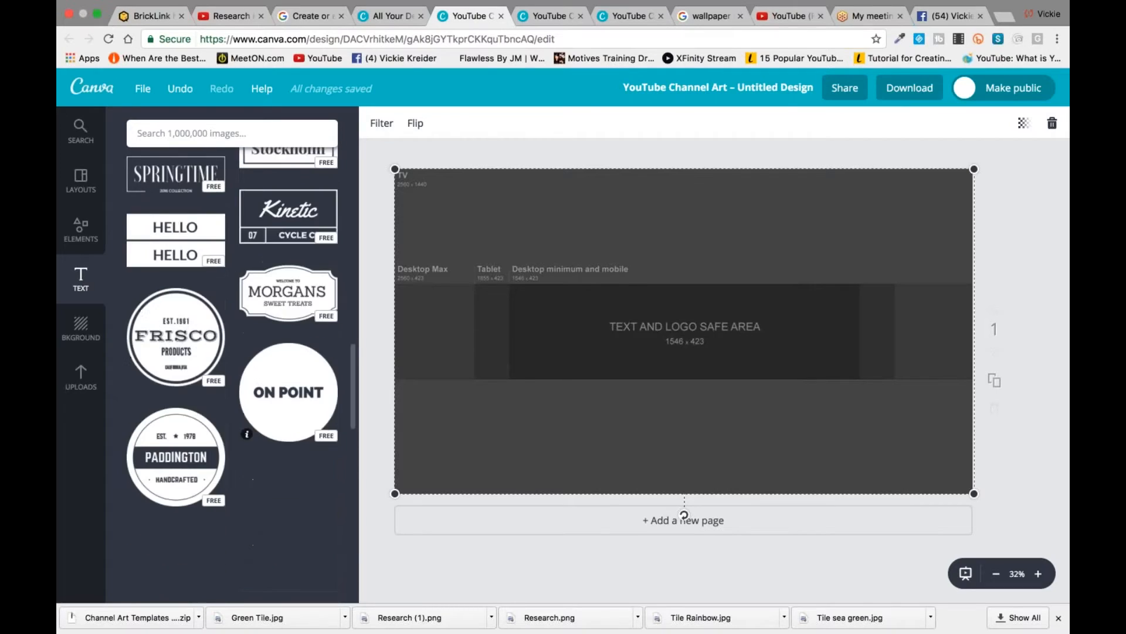
pyautogui.scroll(-15, 247, 411)
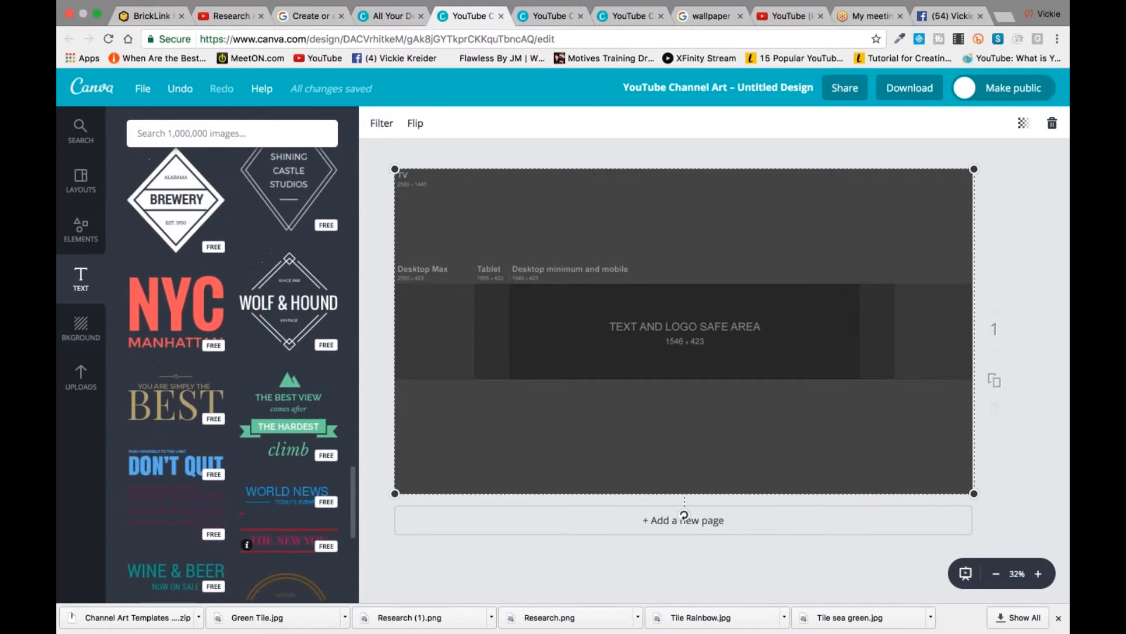
pyautogui.click(291, 428)
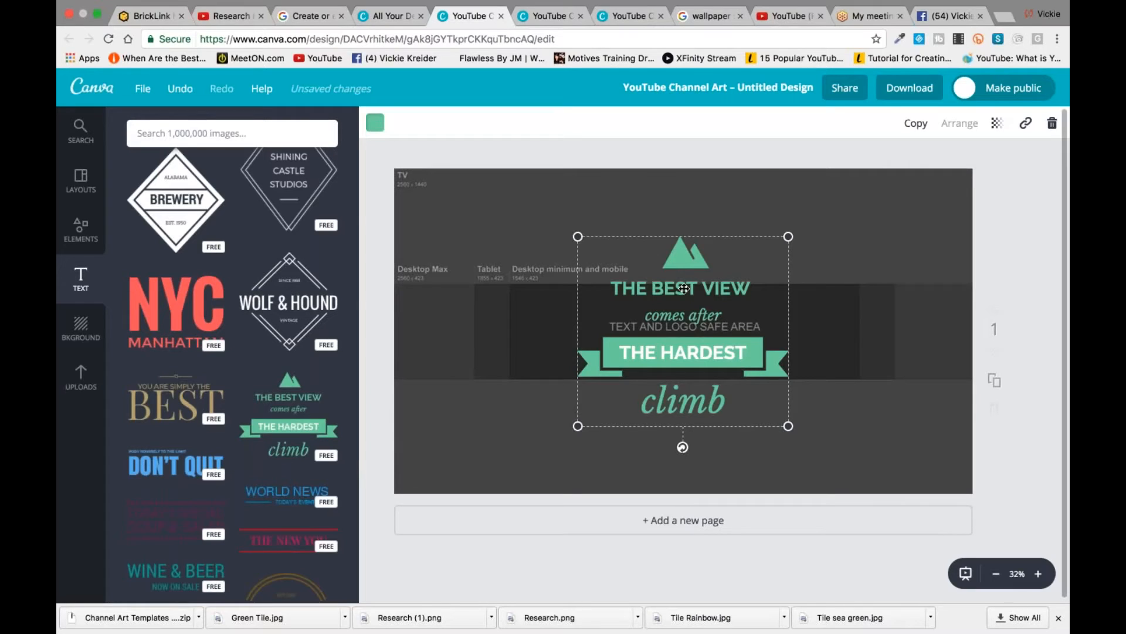
pyautogui.moveTo(578, 426); pyautogui.dragTo(663, 349)
pyautogui.moveTo(789, 236); pyautogui.dragTo(726, 315)
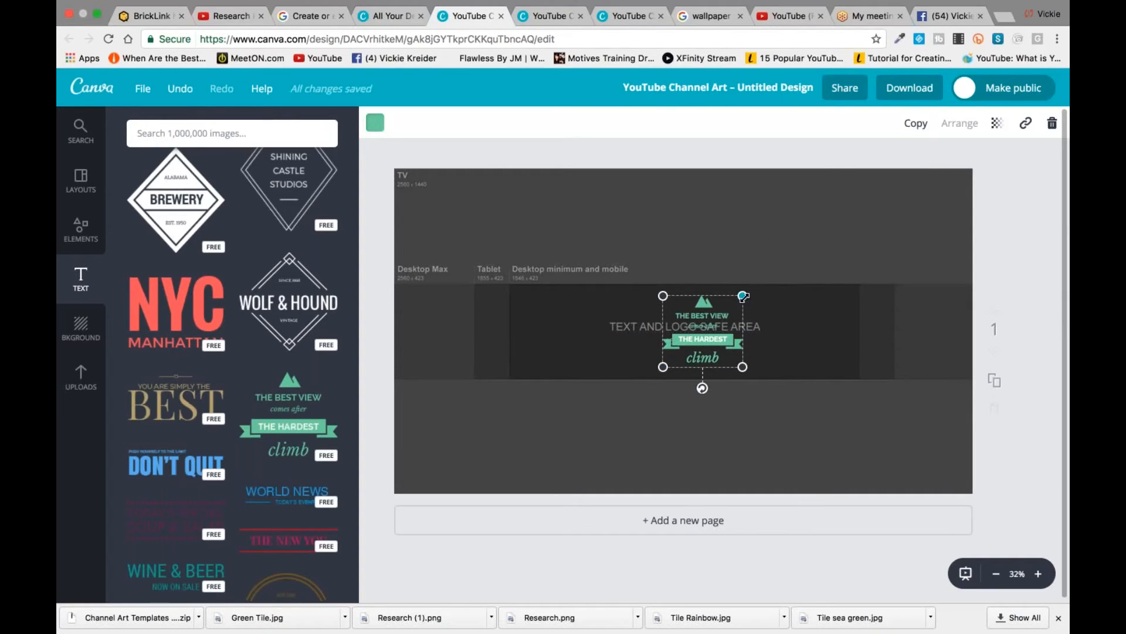
pyautogui.press('Delete')
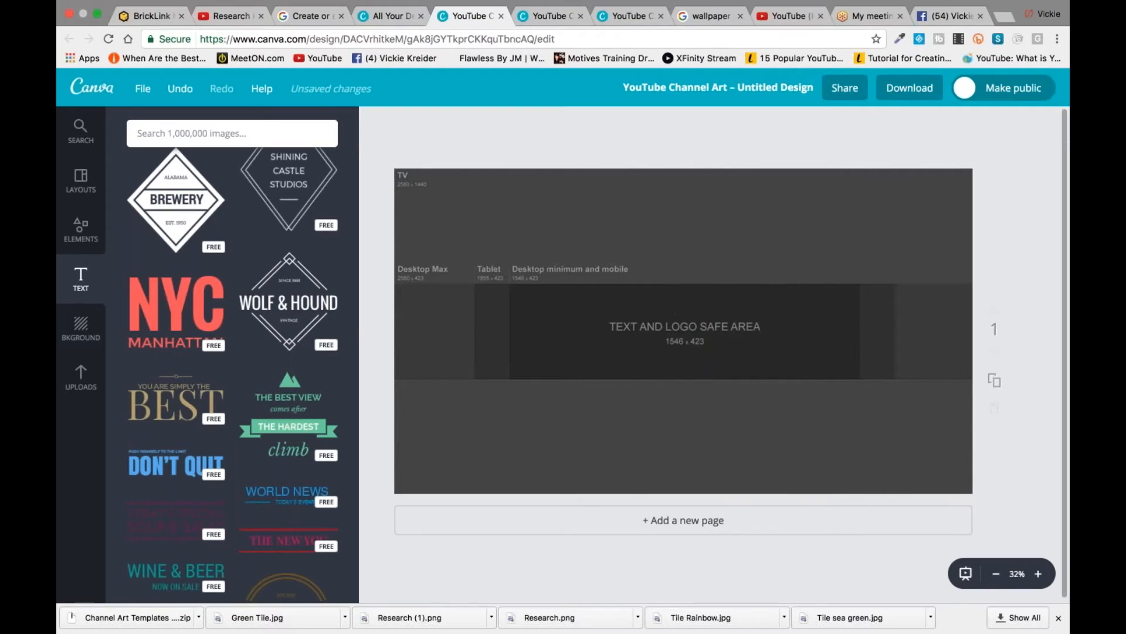
pyautogui.click(170, 325)
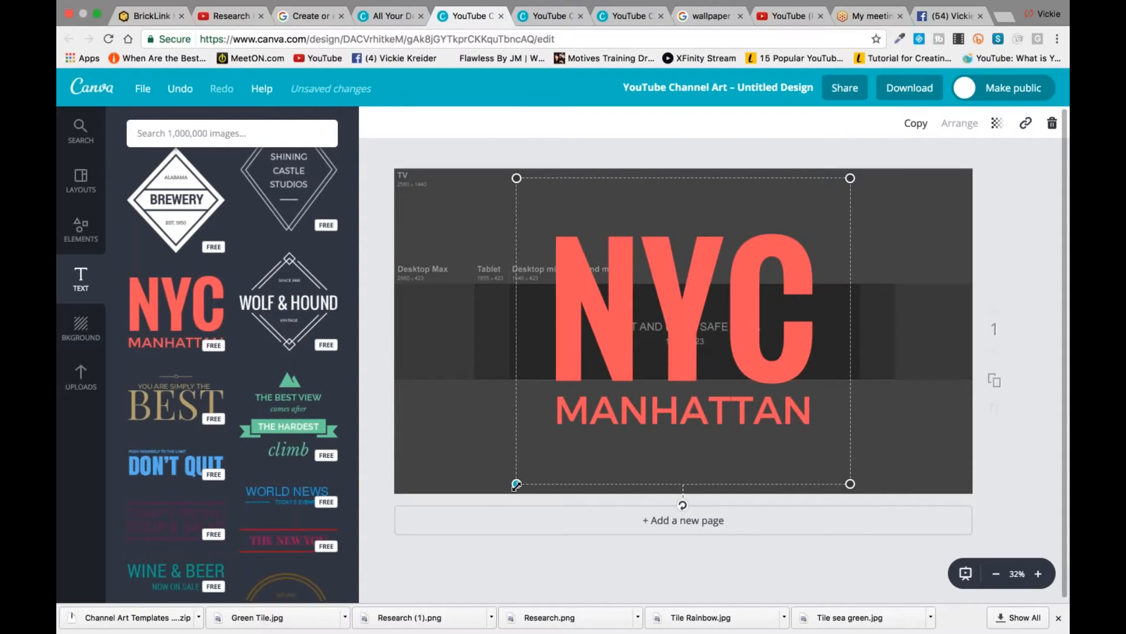
pyautogui.moveTo(517, 484); pyautogui.dragTo(656, 376)
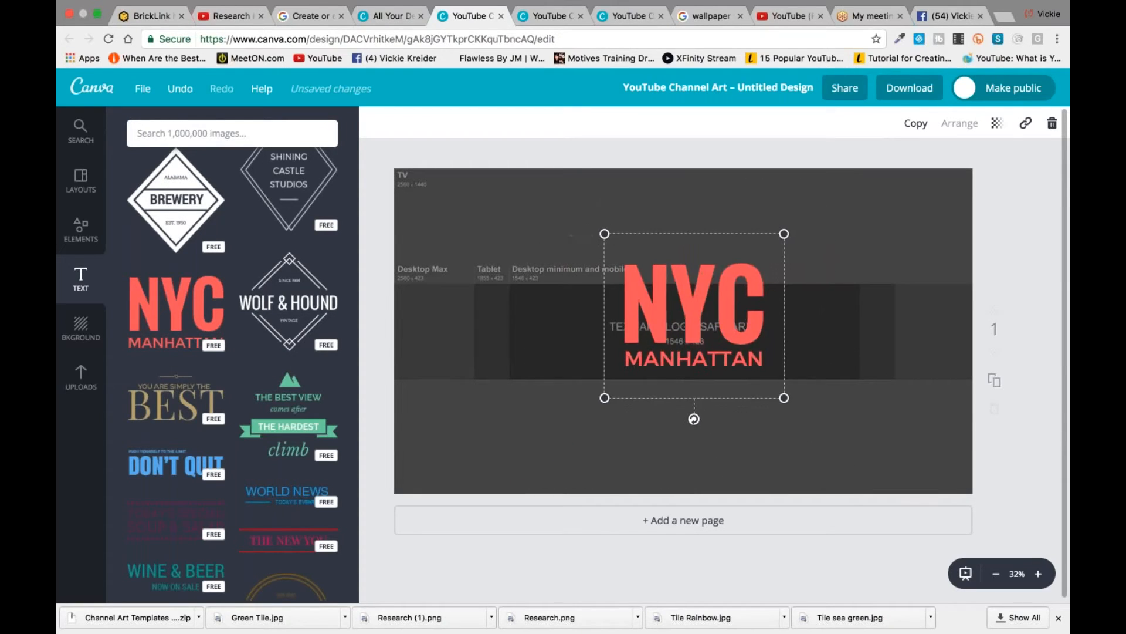
pyautogui.press('Delete')
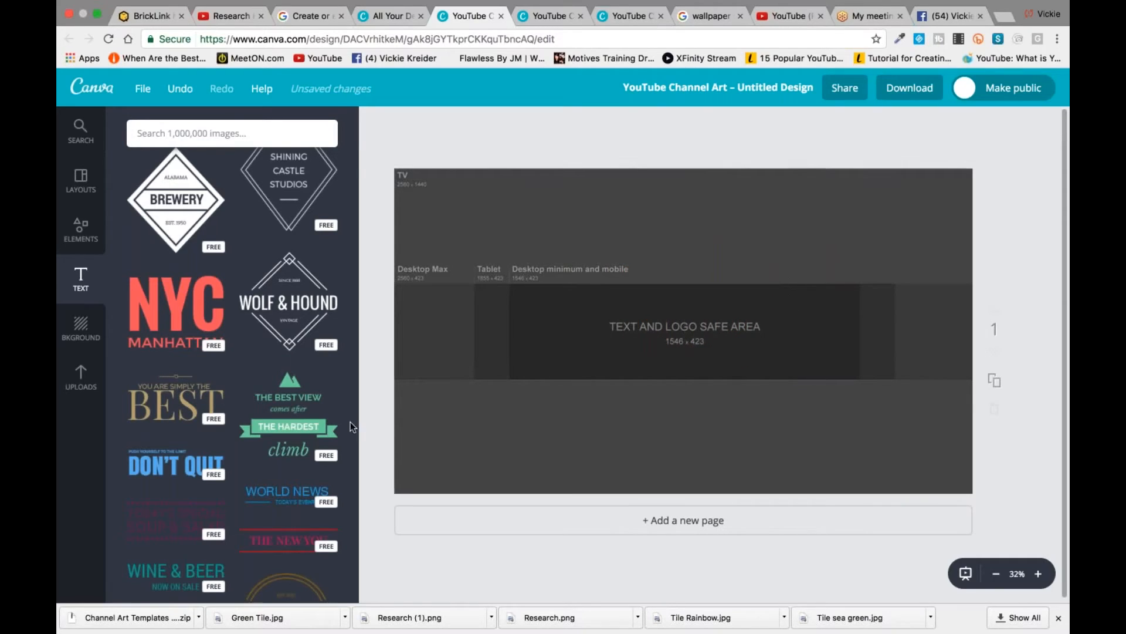
# Add the blue "World News" text design and enlarge it to nearly fill the text and logo safe area
pyautogui.click(288, 496)
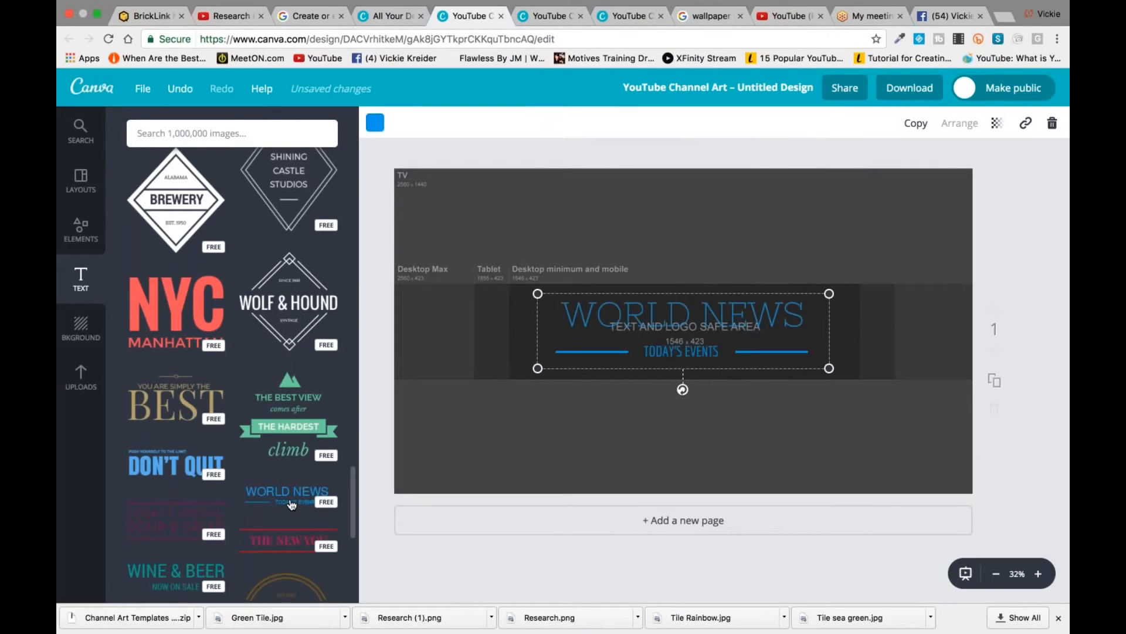
pyautogui.moveTo(537, 369); pyautogui.dragTo(523, 371)
pyautogui.moveTo(523, 293); pyautogui.dragTo(513, 290)
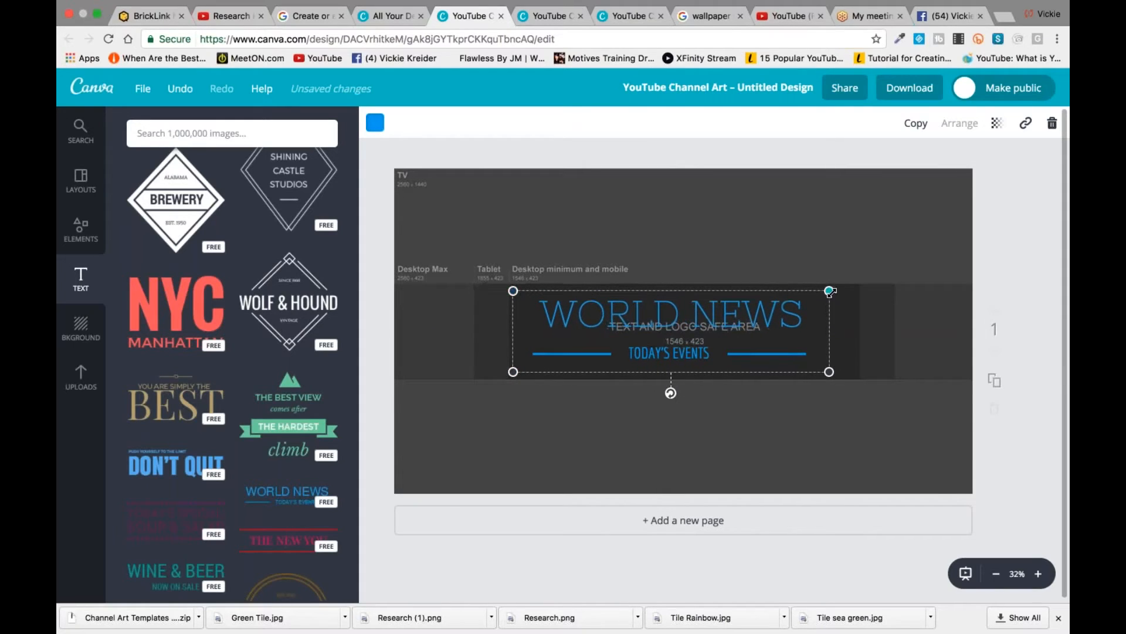
pyautogui.moveTo(829, 290); pyautogui.dragTo(854, 284)
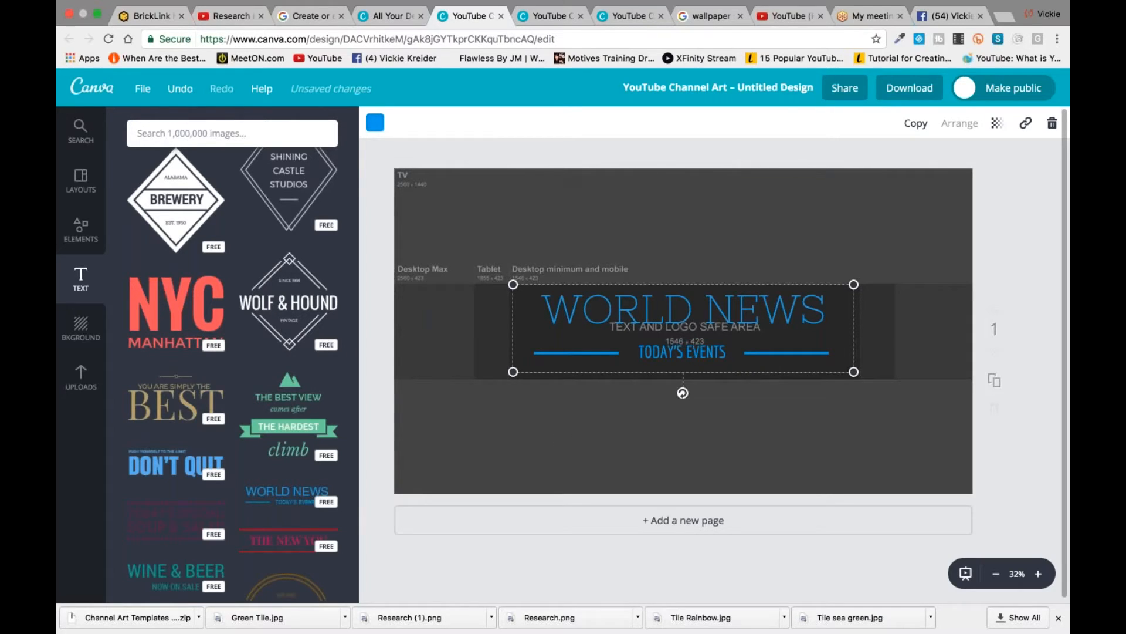
# Replace the heading with "Research" and the subheading with the surname, and nudge the text group slightly upward
pyautogui.doubleClick(671, 312)
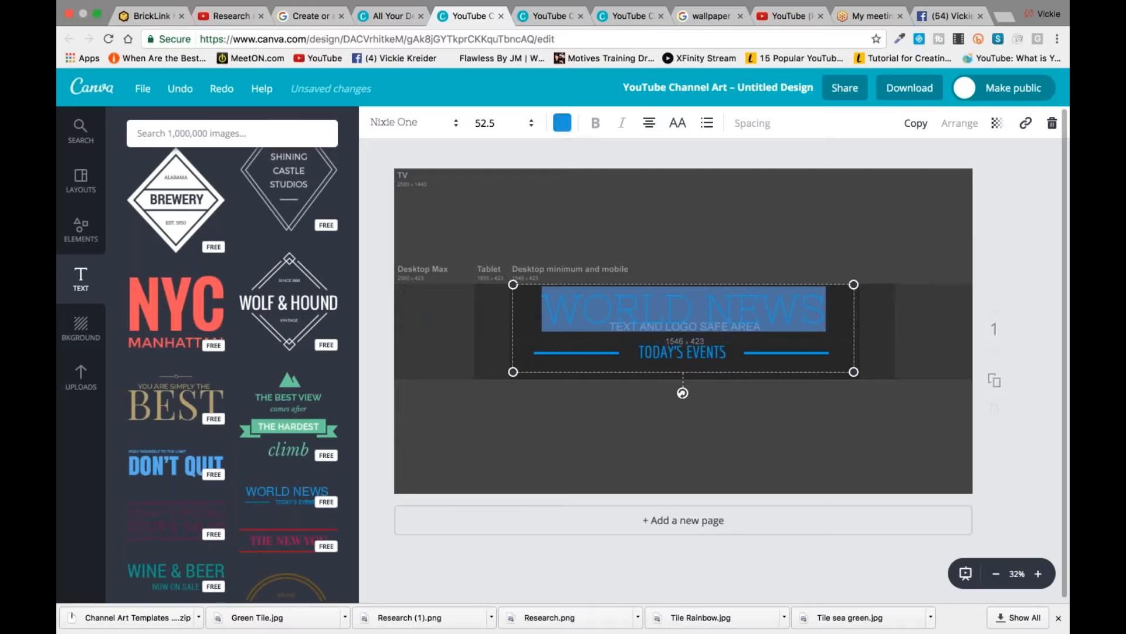
pyautogui.write('Research')
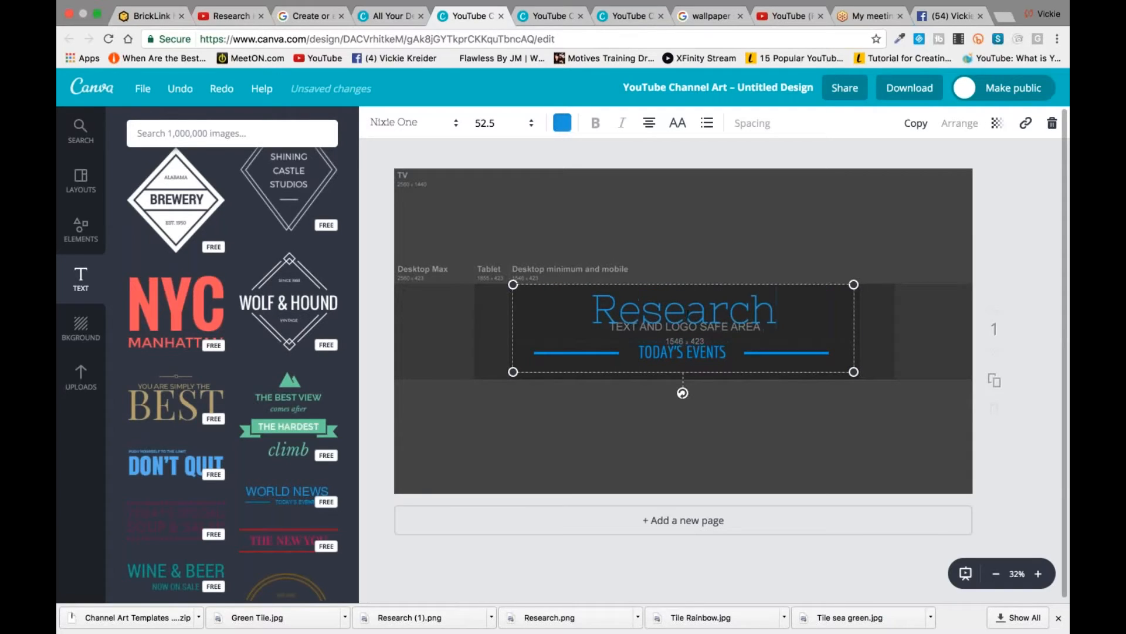
pyautogui.doubleClick(672, 354)
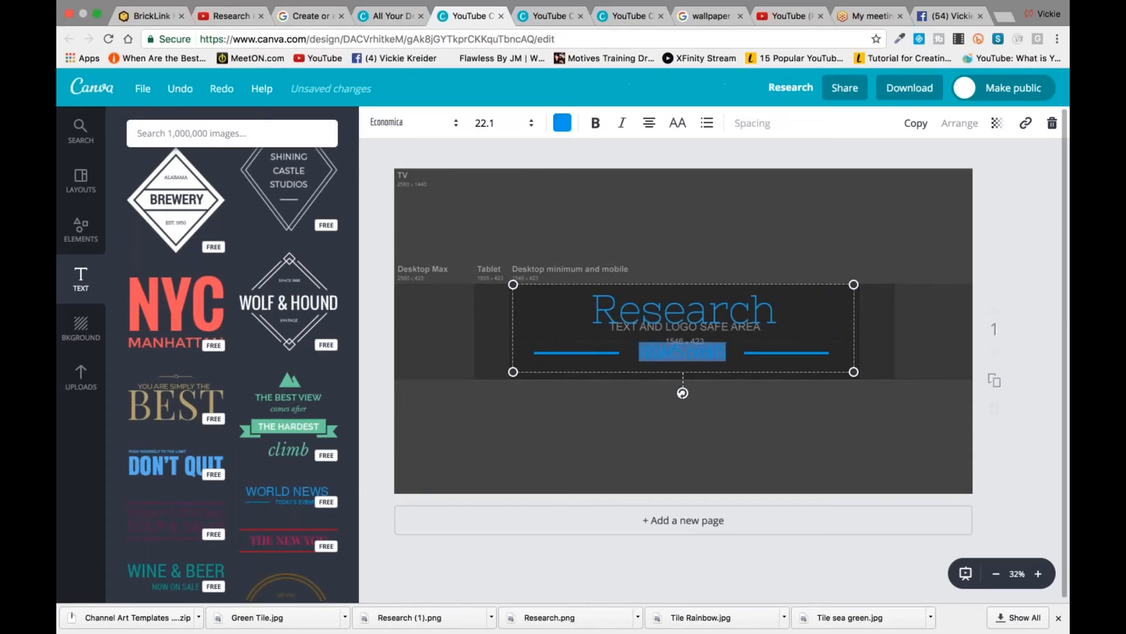
pyautogui.write('Kr')
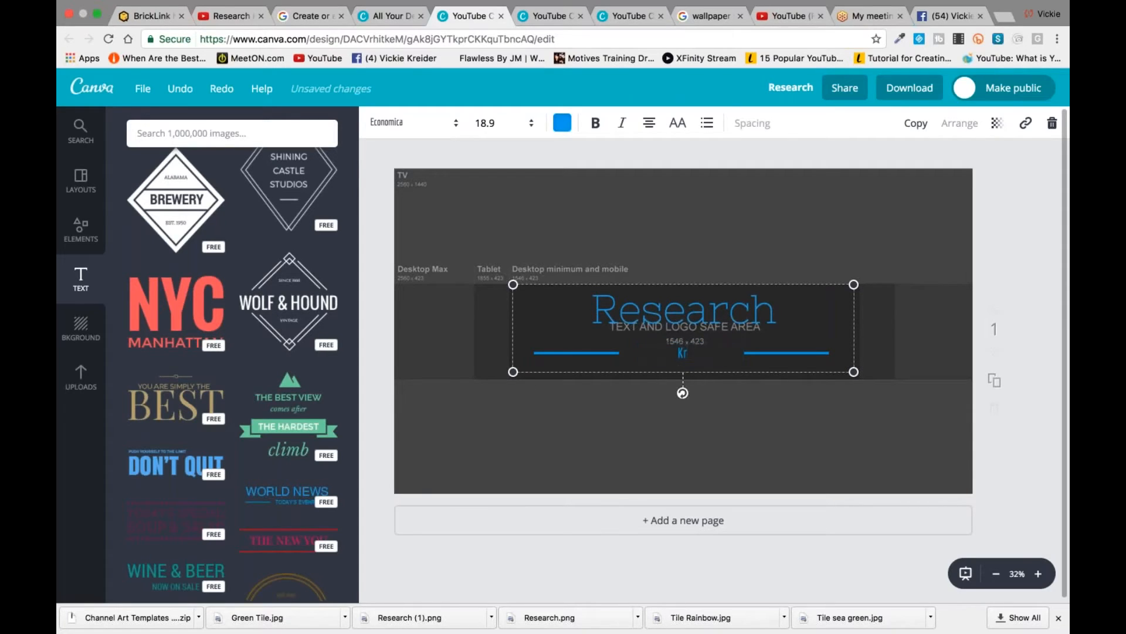
pyautogui.write('eider')
pyautogui.doubleClick(684, 320)
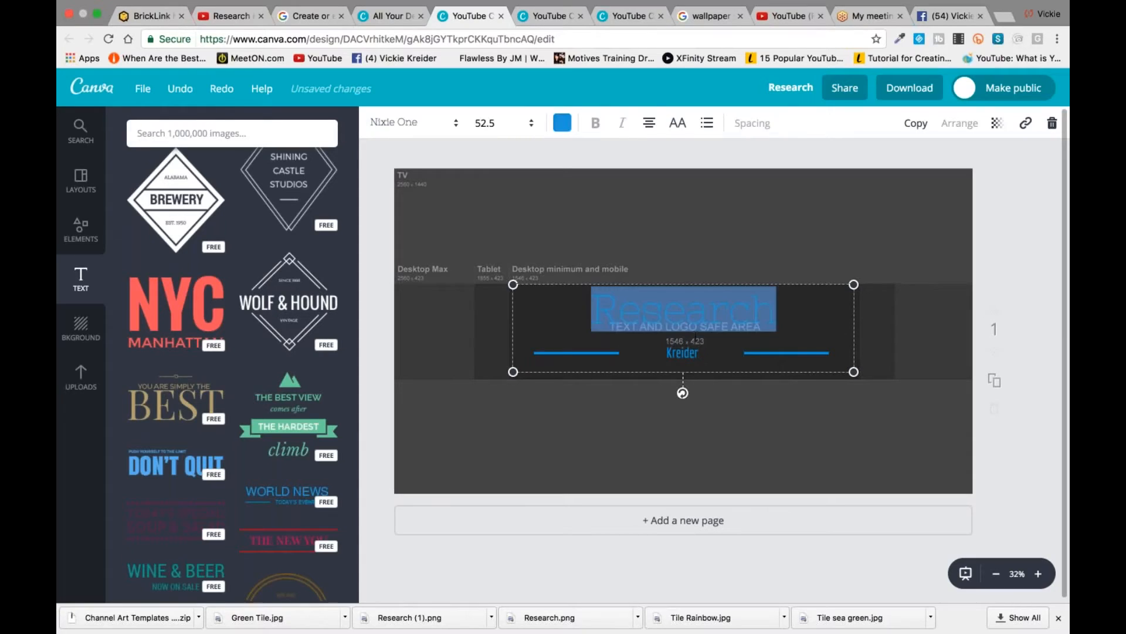
pyautogui.press('Escape')
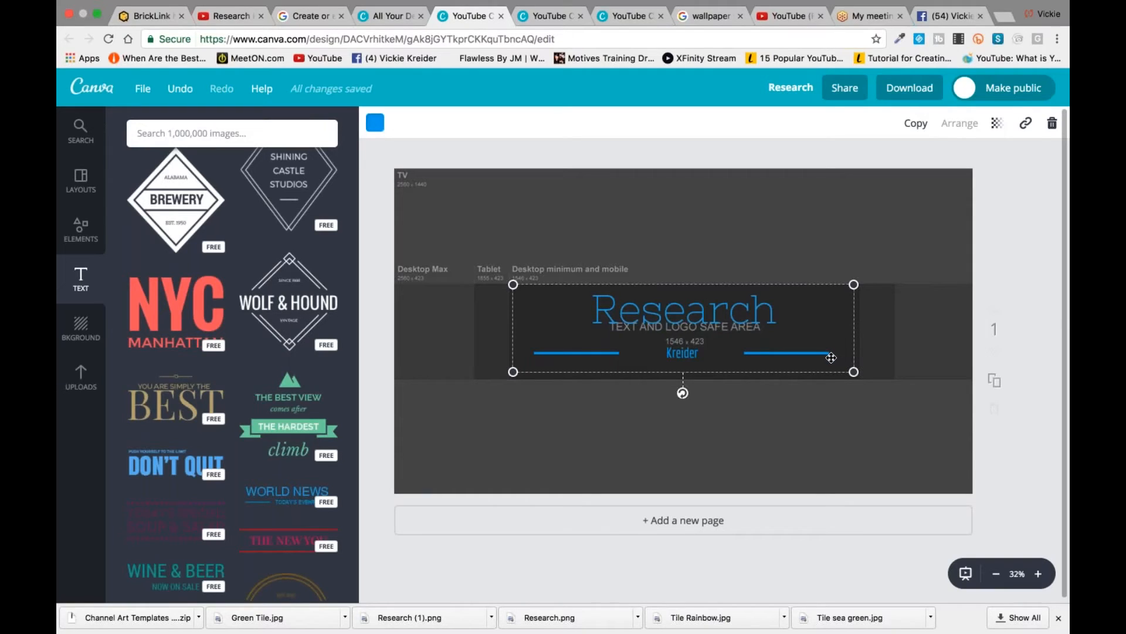
pyautogui.moveTo(831, 358)
pyautogui.mouseDown()
pyautogui.moveTo(808, 355)
pyautogui.moveTo(831, 355)
pyautogui.mouseUp()
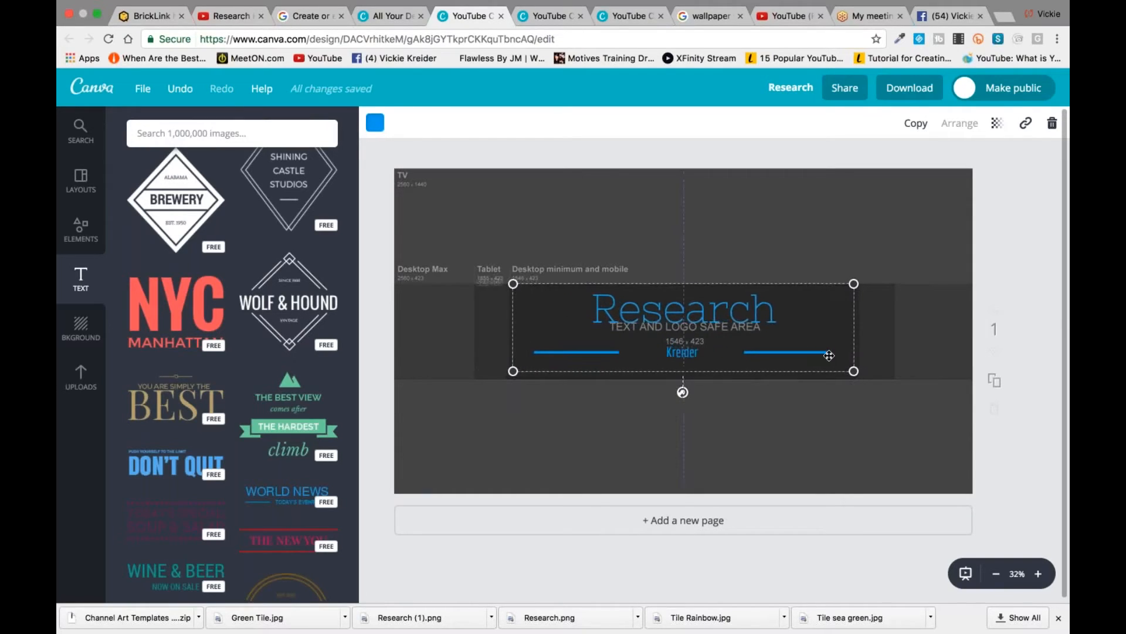
# Recolour both the "Research" heading and the surname below it with the default palette's red
pyautogui.doubleClick(727, 311)
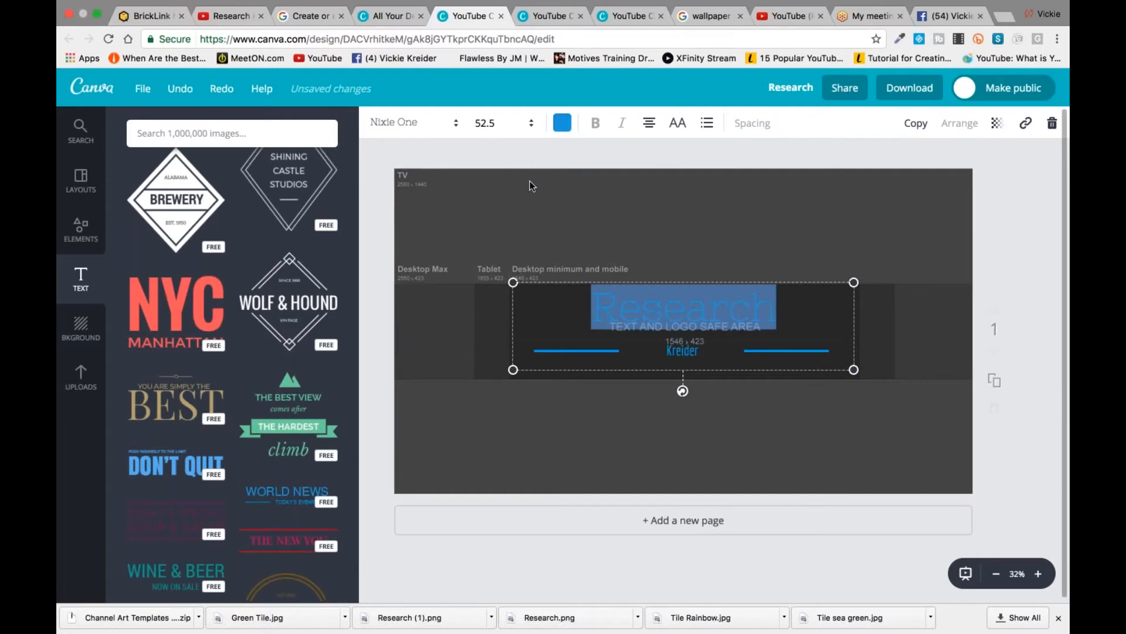
pyautogui.click(564, 124)
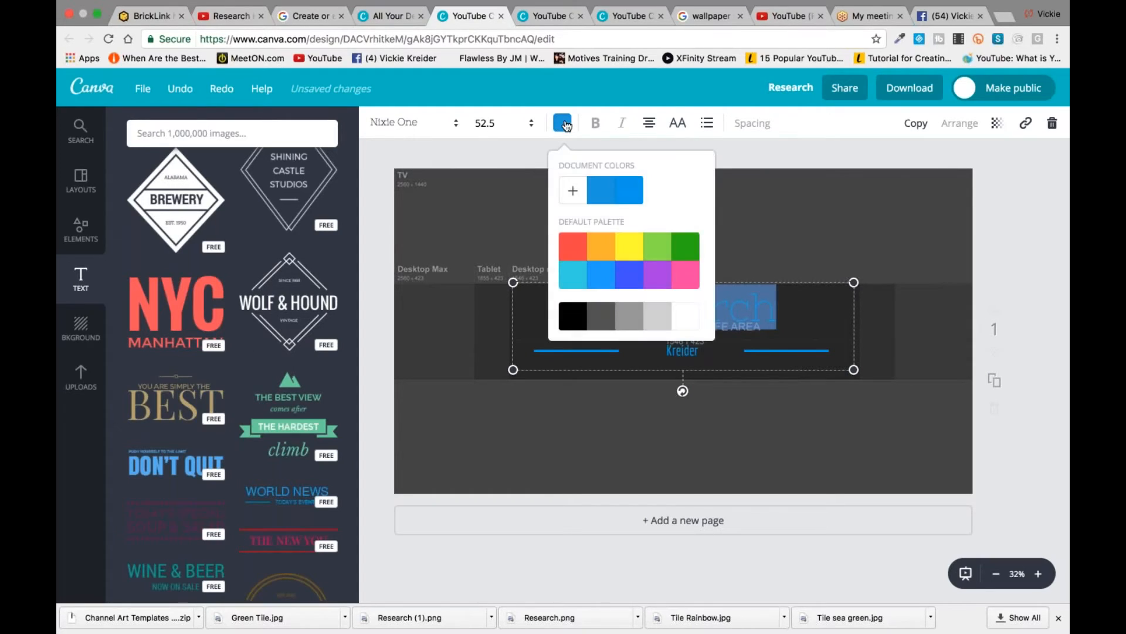
pyautogui.click(578, 252)
pyautogui.click(771, 224)
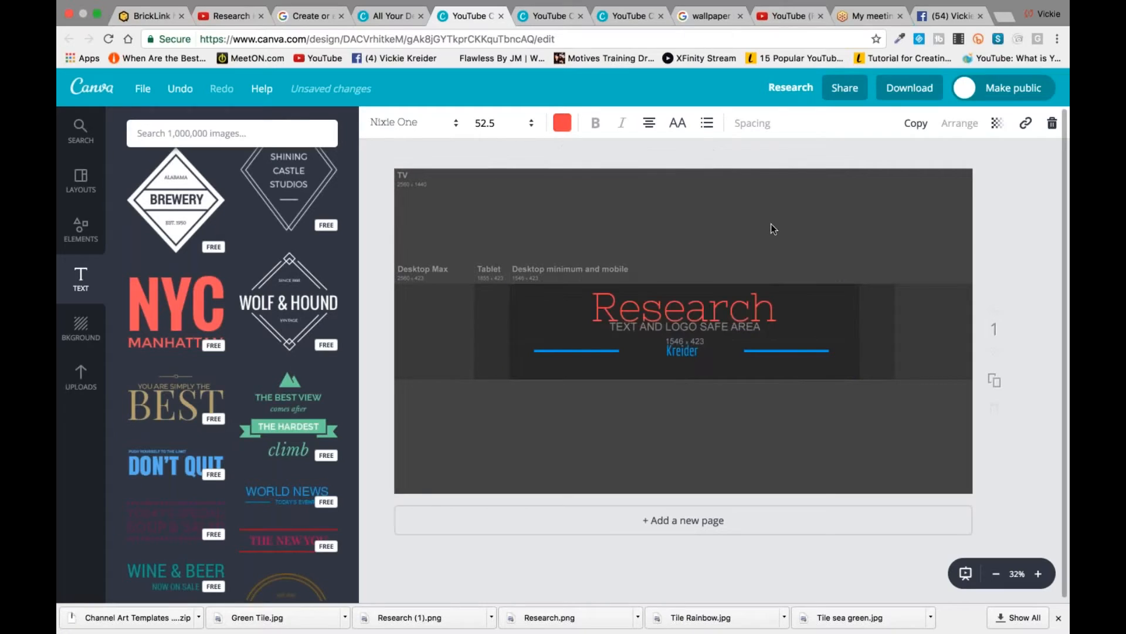
pyautogui.doubleClick(708, 356)
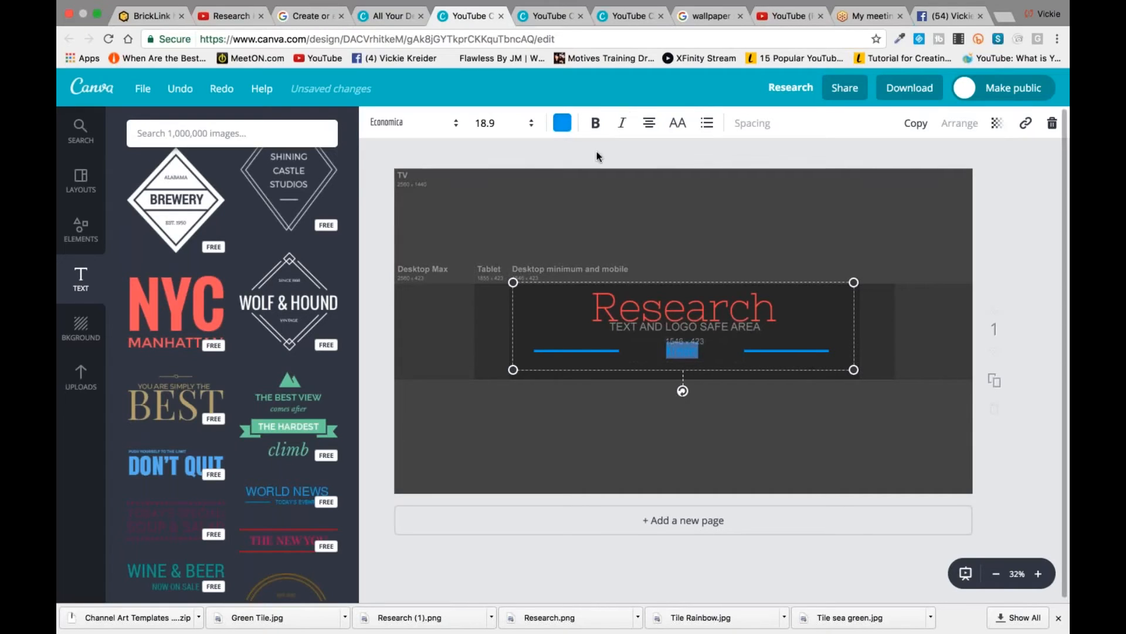
pyautogui.click(563, 124)
pyautogui.click(572, 246)
pyautogui.click(757, 228)
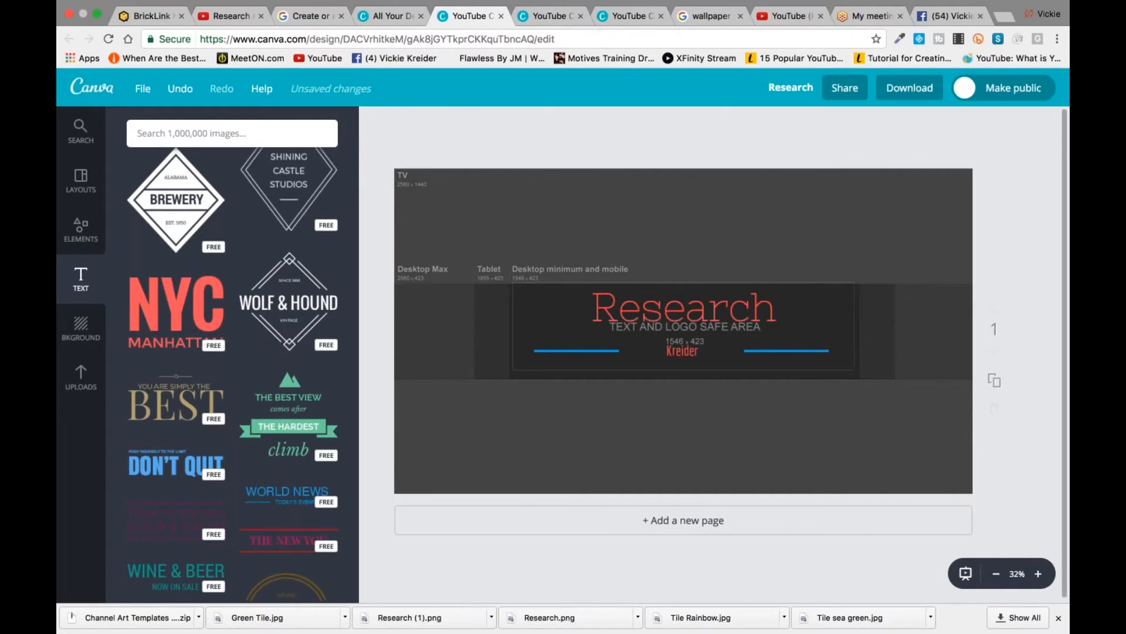
# Enlarge the text group so that its two blue lines reach the side edges of the safe area
pyautogui.click(813, 357)
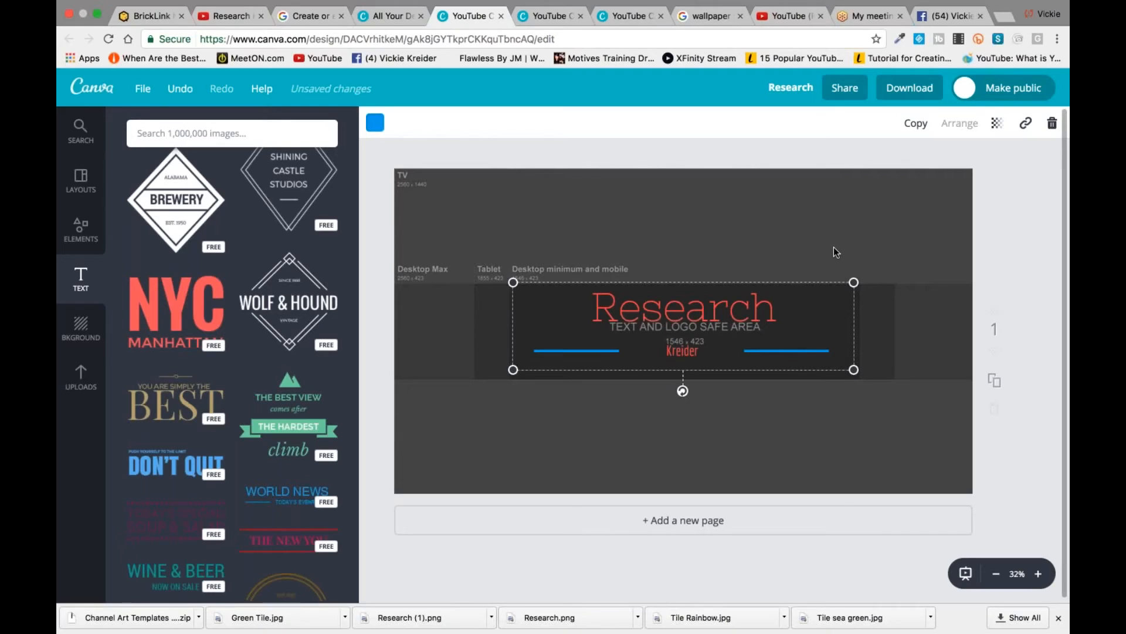
pyautogui.moveTo(855, 373); pyautogui.dragTo(884, 400)
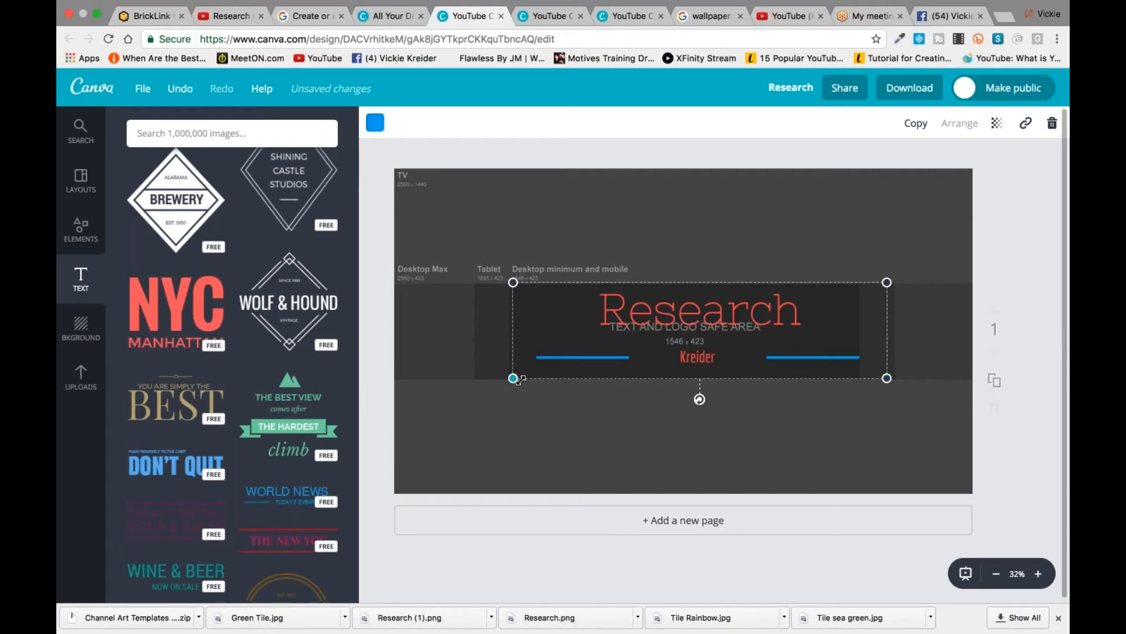
pyautogui.moveTo(512, 379); pyautogui.dragTo(488, 369)
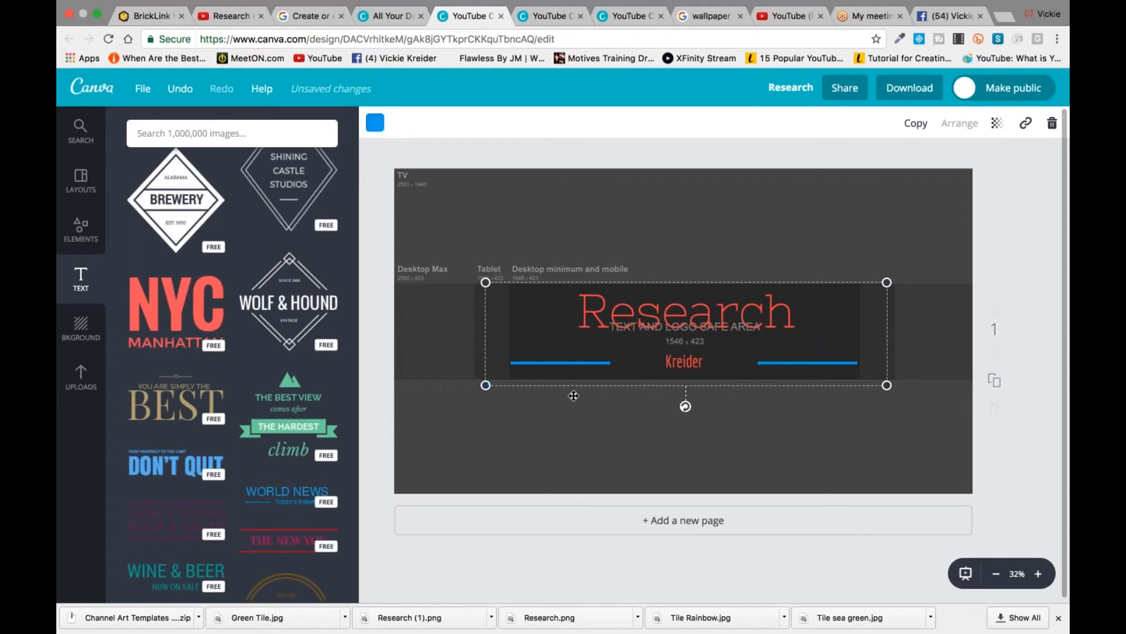
pyautogui.click(606, 415)
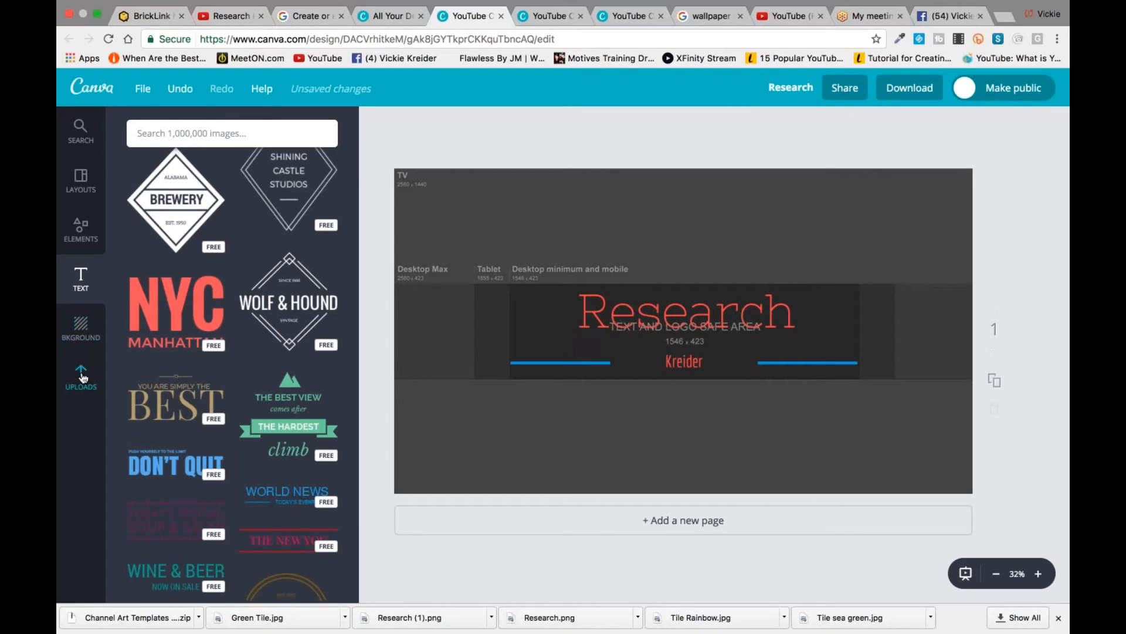
# Replace the template background with plain white (#ffffff) and add the uploaded sea-green tile image to the page
pyautogui.click(80, 329)
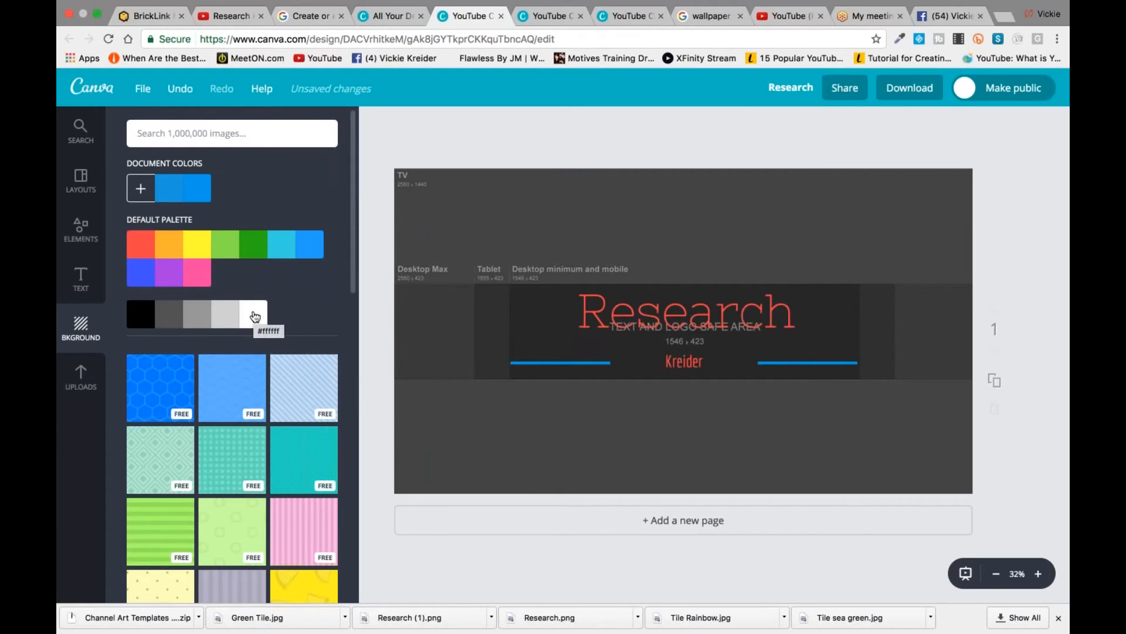
pyautogui.click(255, 317)
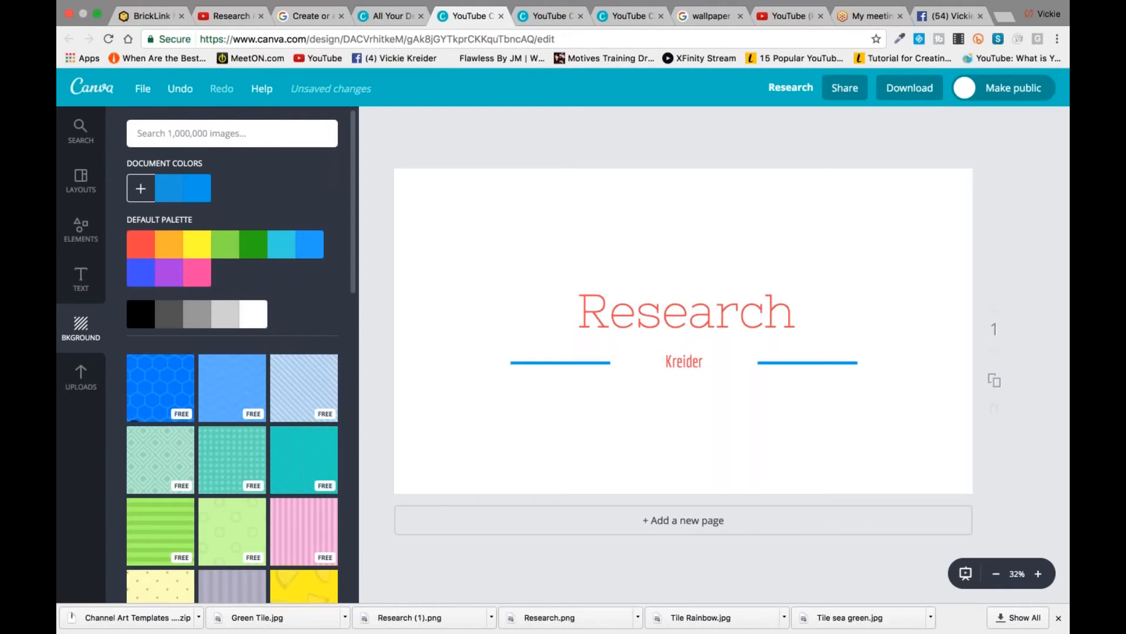
pyautogui.click(81, 384)
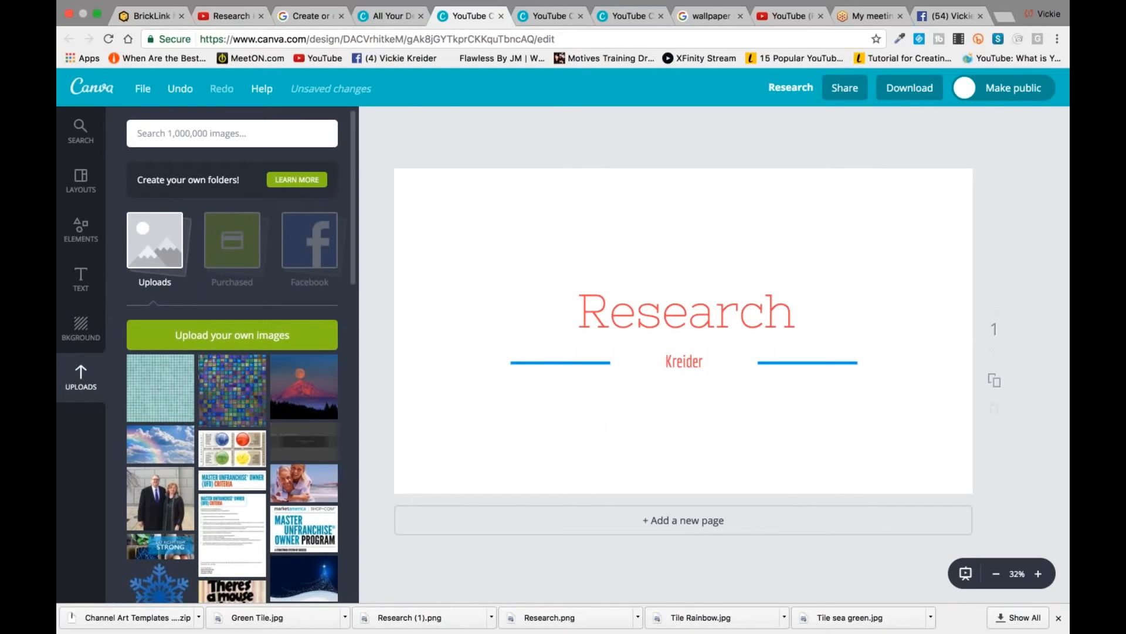
pyautogui.click(138, 411)
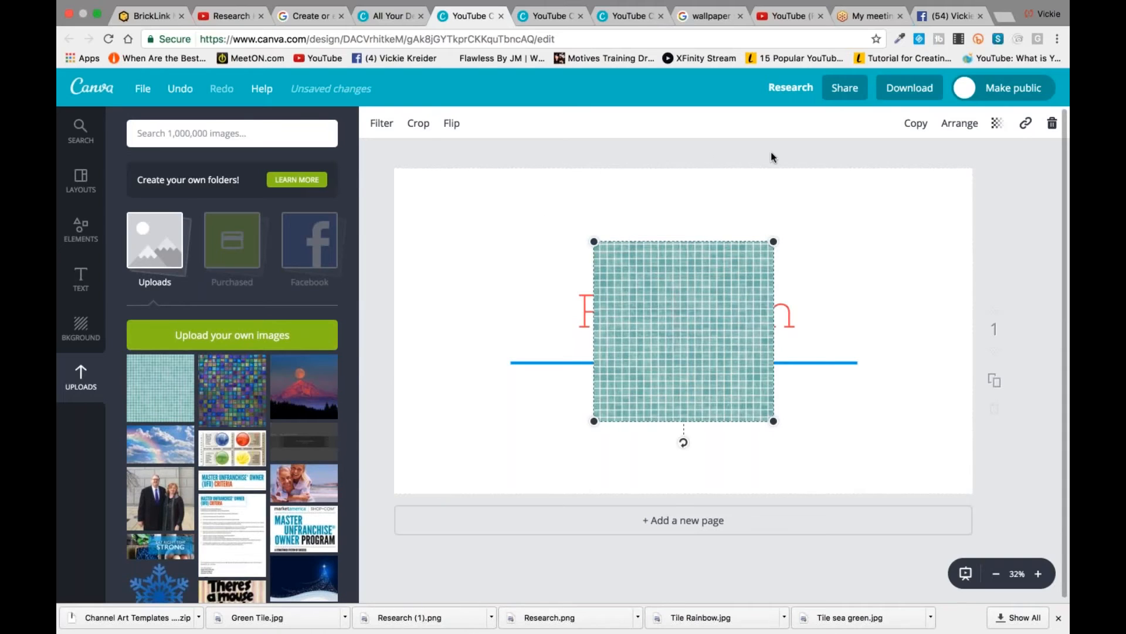
# Send the sea-green tile image behind the text and enlarge it to cover the page height across the blue lines' width
pyautogui.click(966, 128)
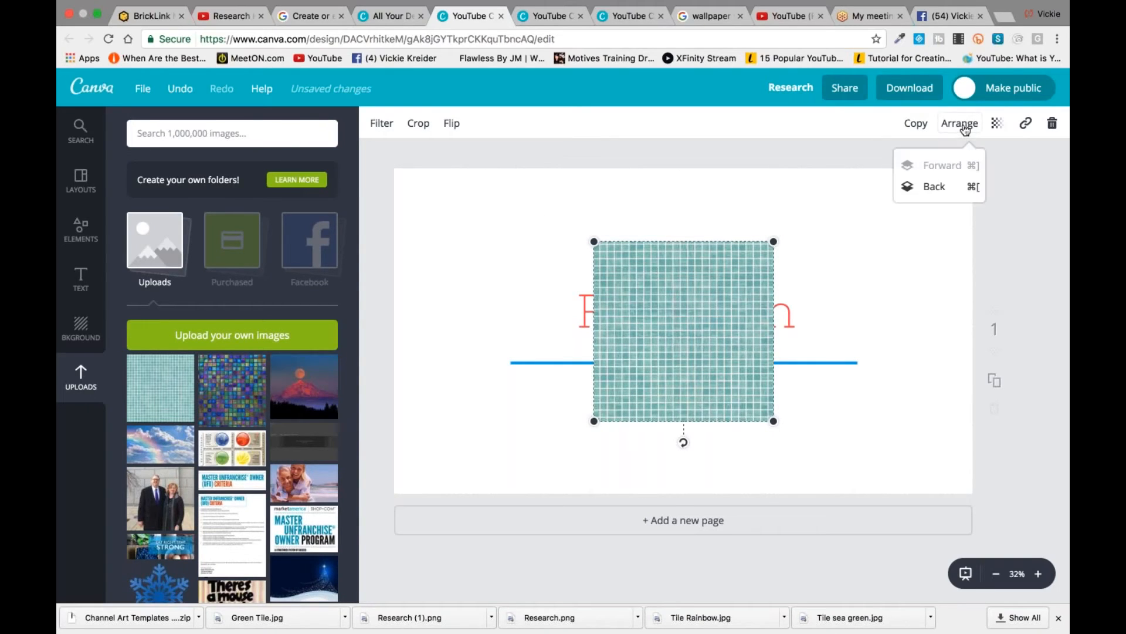
pyautogui.click(934, 187)
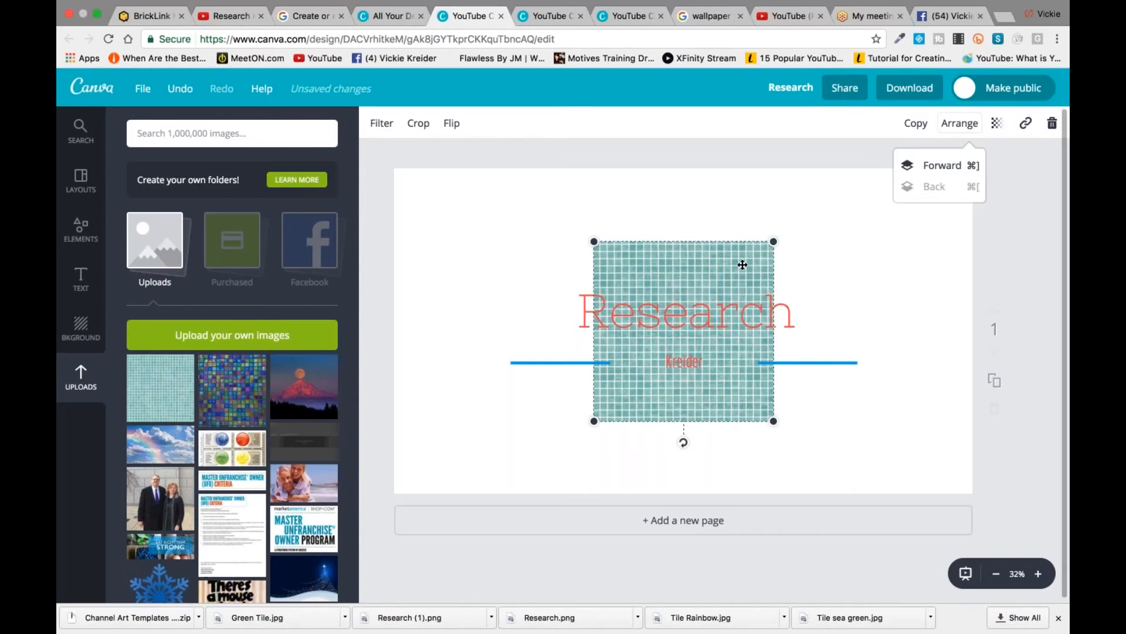
pyautogui.click(772, 244)
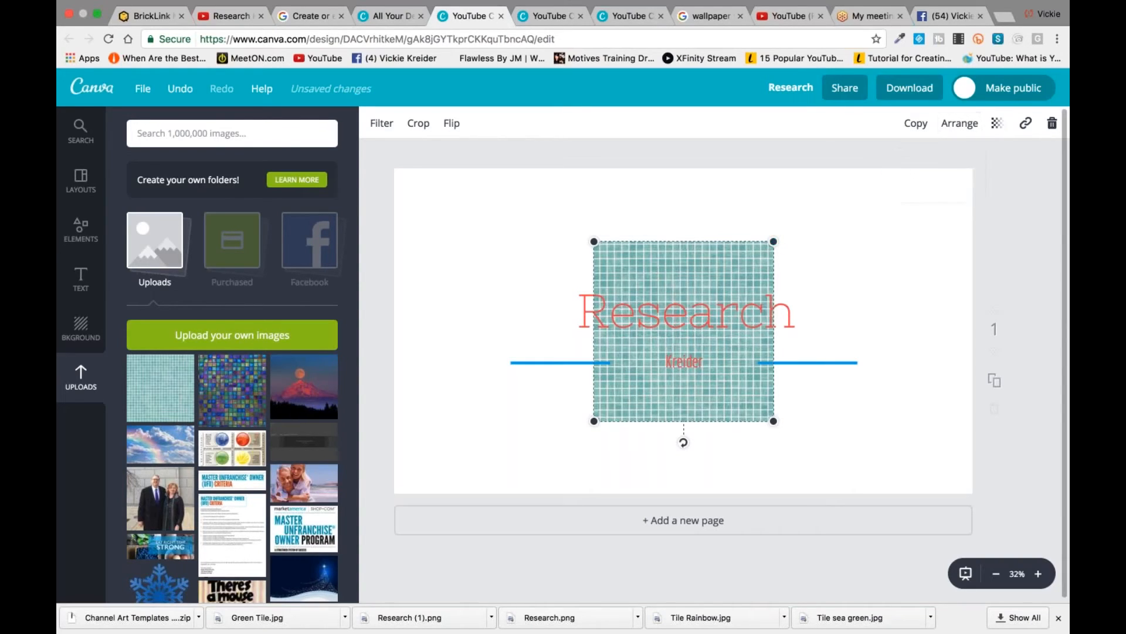
pyautogui.moveTo(772, 243); pyautogui.dragTo(857, 219)
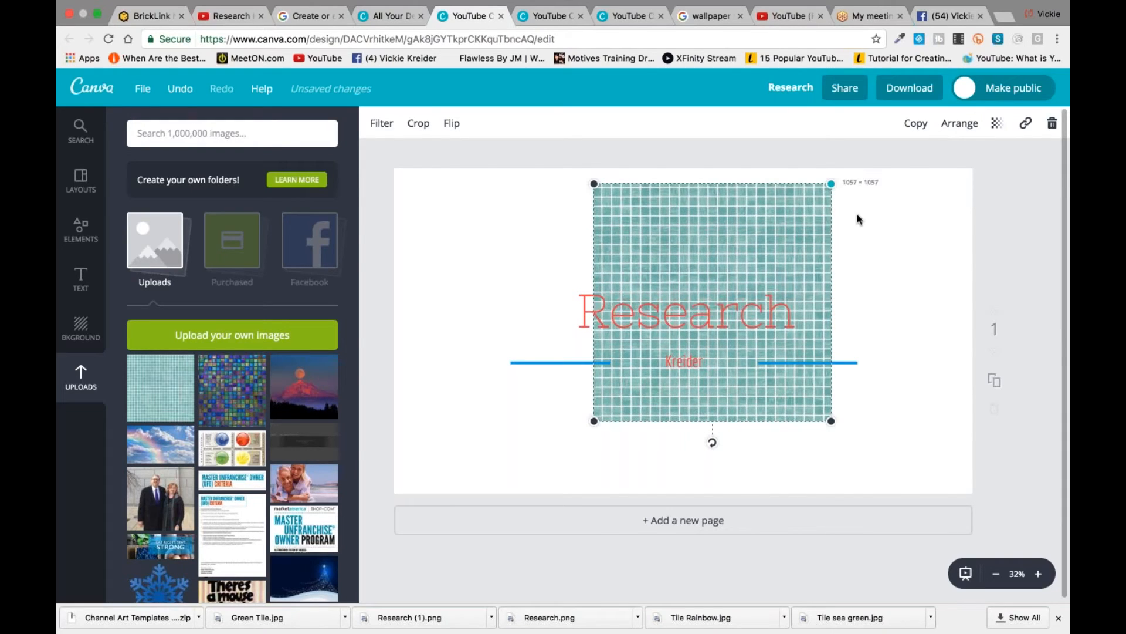
pyautogui.moveTo(594, 184); pyautogui.dragTo(571, 160)
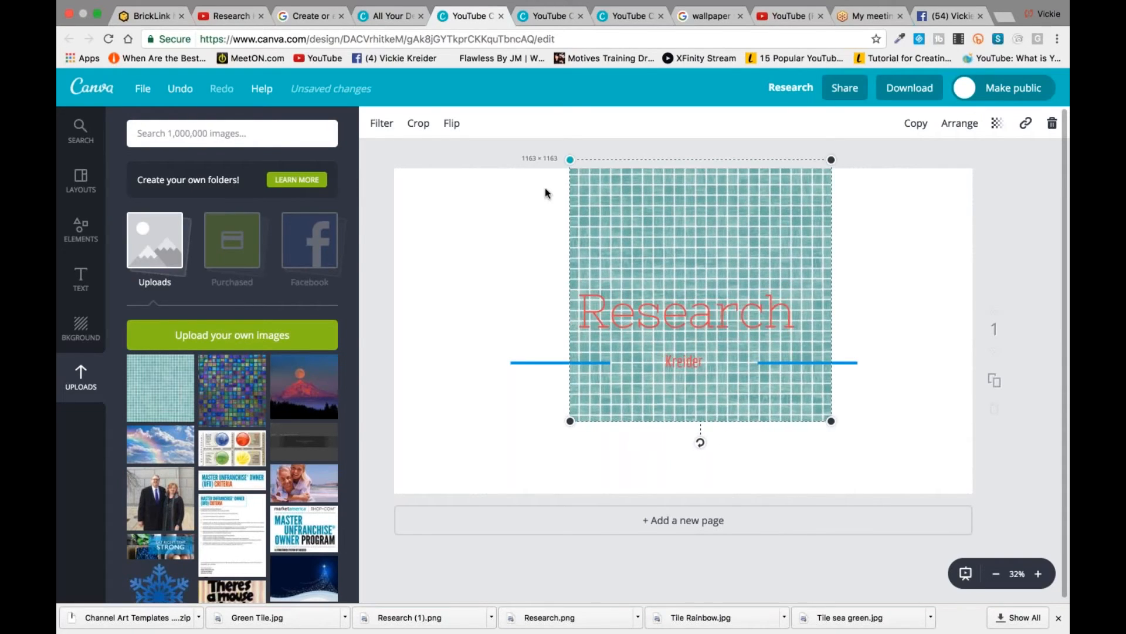
pyautogui.moveTo(669, 395); pyautogui.dragTo(656, 452)
pyautogui.moveTo(558, 476); pyautogui.dragTo(480, 471)
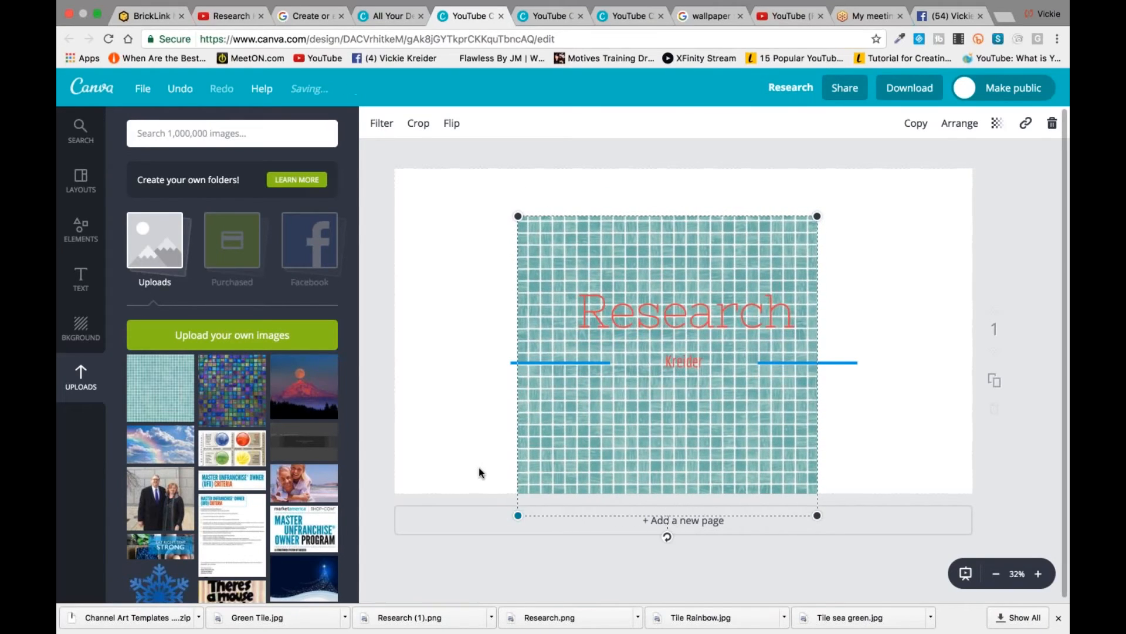
pyautogui.moveTo(816, 216); pyautogui.dragTo(886, 206)
pyautogui.moveTo(767, 212); pyautogui.dragTo(765, 205)
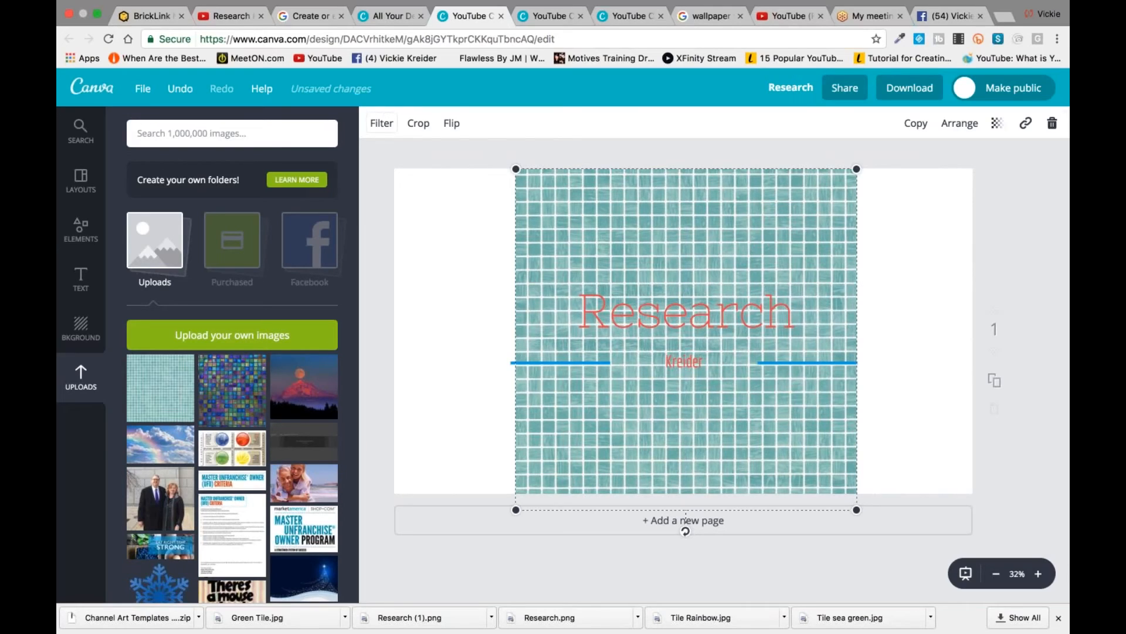
# Adjust the tile image's filter settings to brightness -3 and contrast -7
pyautogui.click(382, 123)
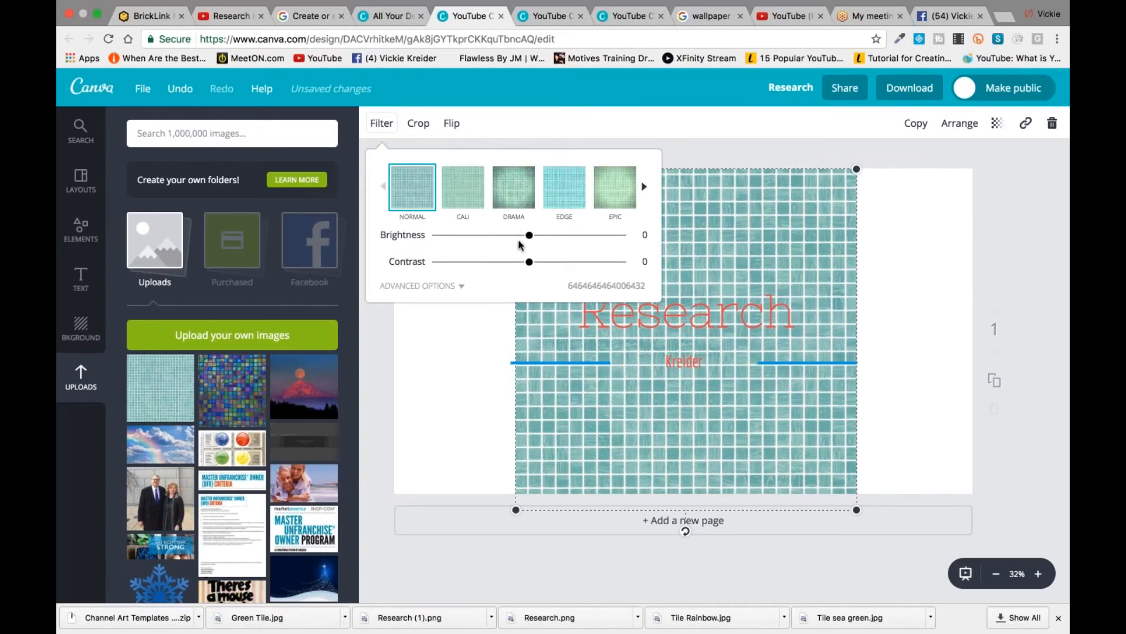
pyautogui.moveTo(530, 239); pyautogui.dragTo(522, 263)
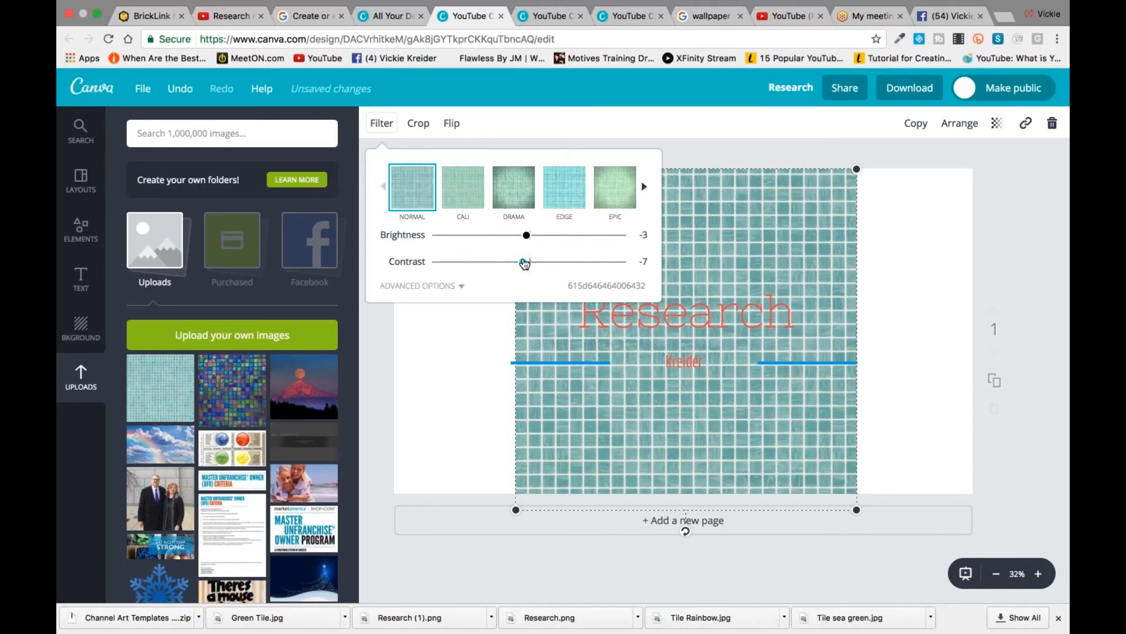
pyautogui.click(552, 134)
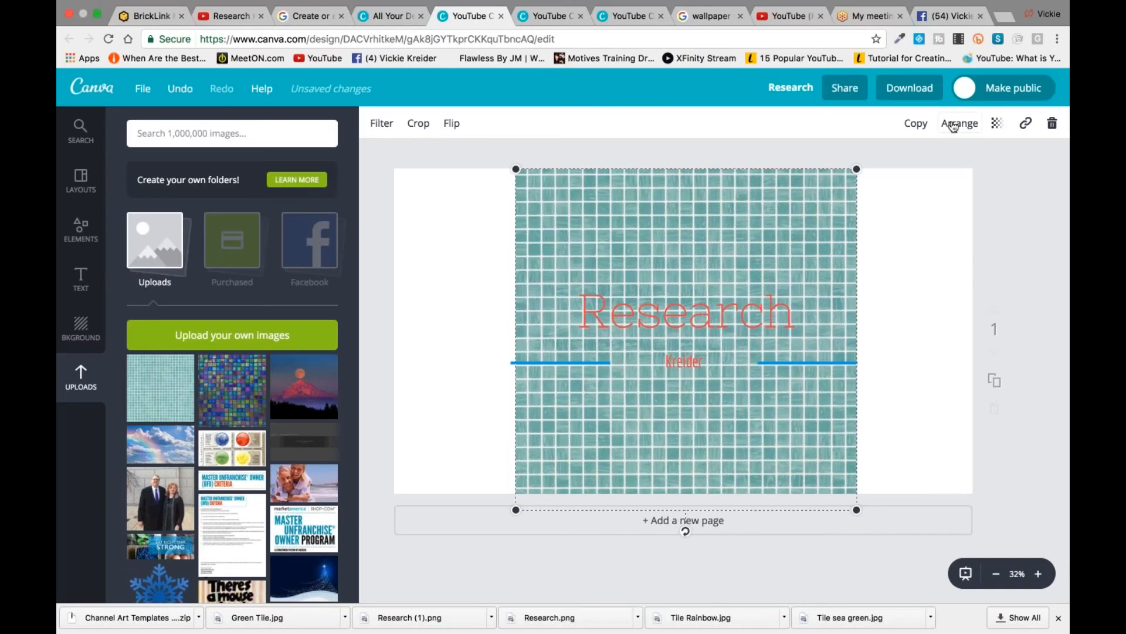
# Fade the tile image by setting its transparency to 43
pyautogui.click(998, 125)
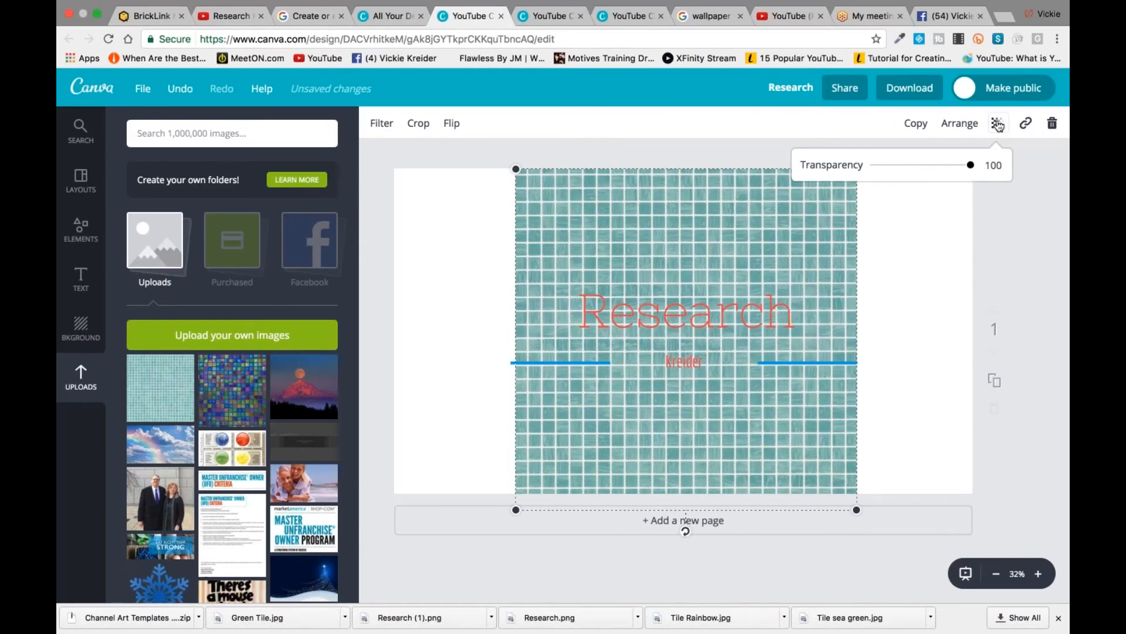
pyautogui.moveTo(971, 165); pyautogui.dragTo(918, 169)
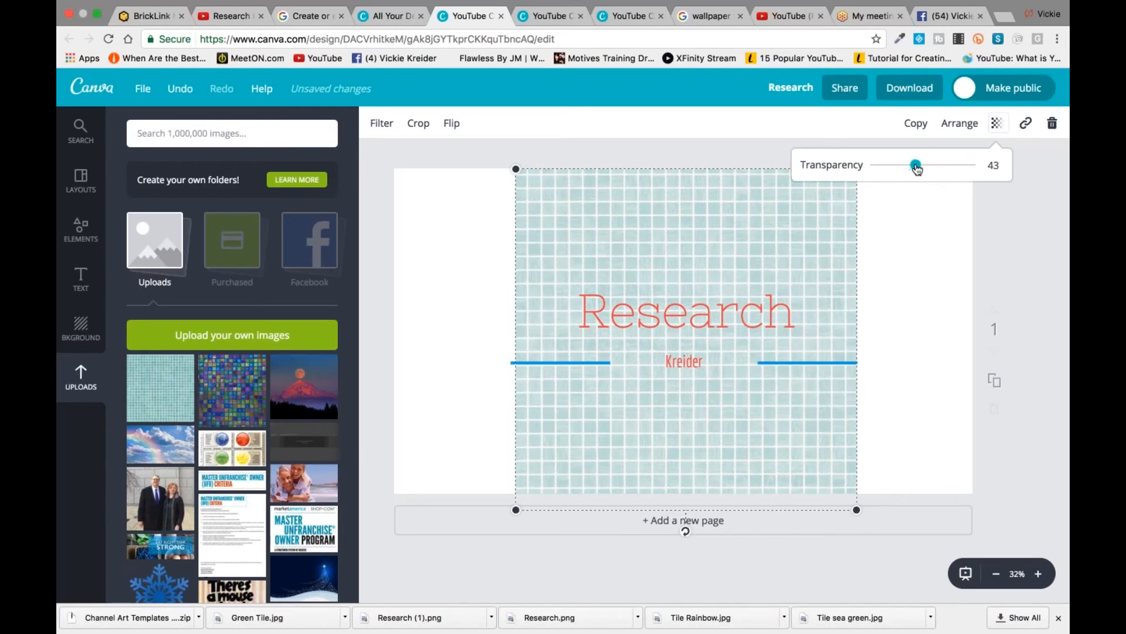
pyautogui.click(896, 297)
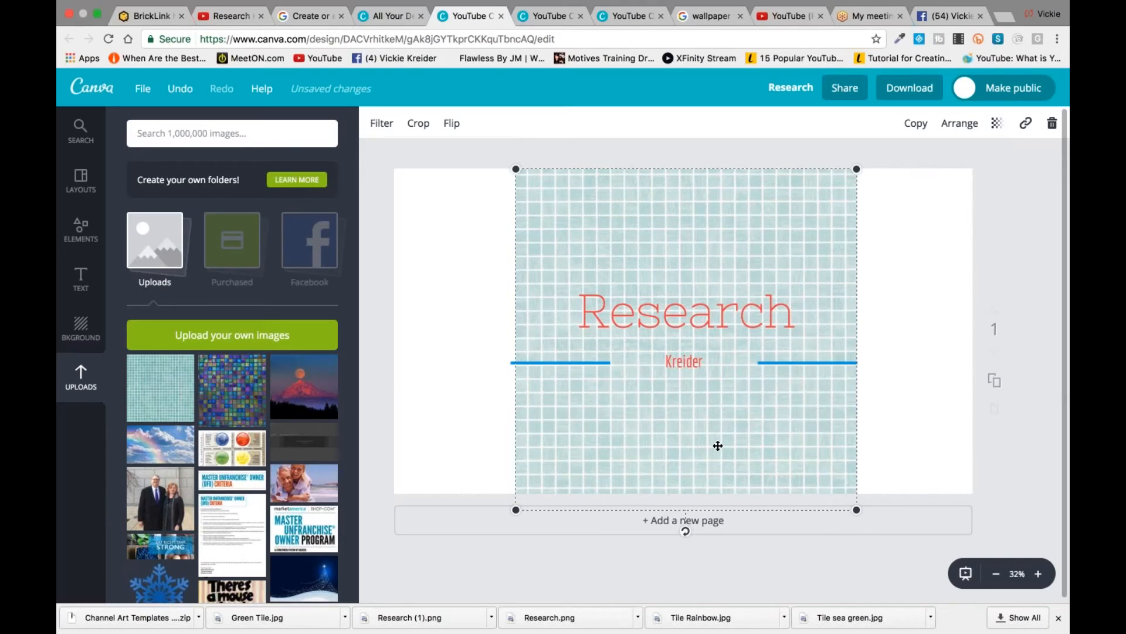
# Try adding the red "NYC Manhattan" text design over the tile background and delete it
pyautogui.doubleClick(736, 319)
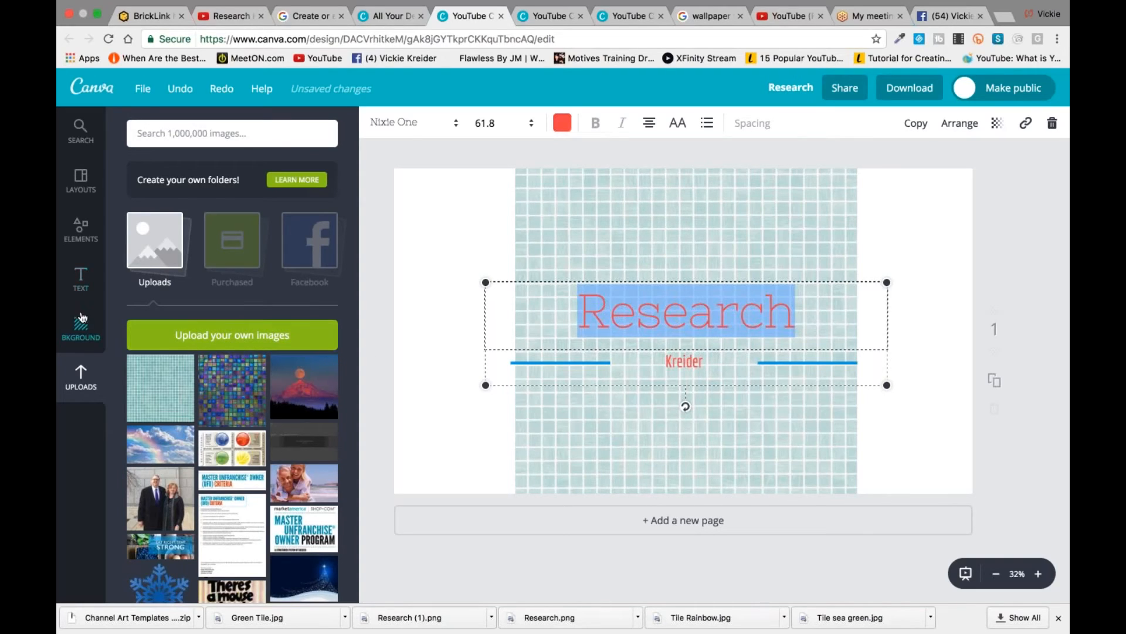
pyautogui.click(77, 276)
pyautogui.click(172, 304)
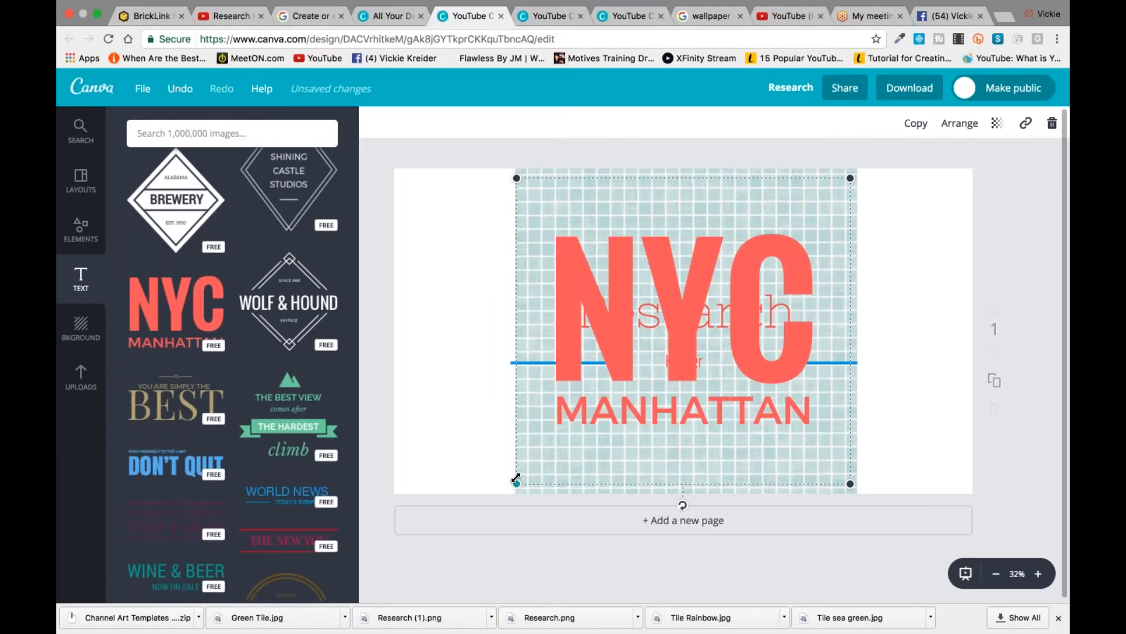
pyautogui.press('Delete')
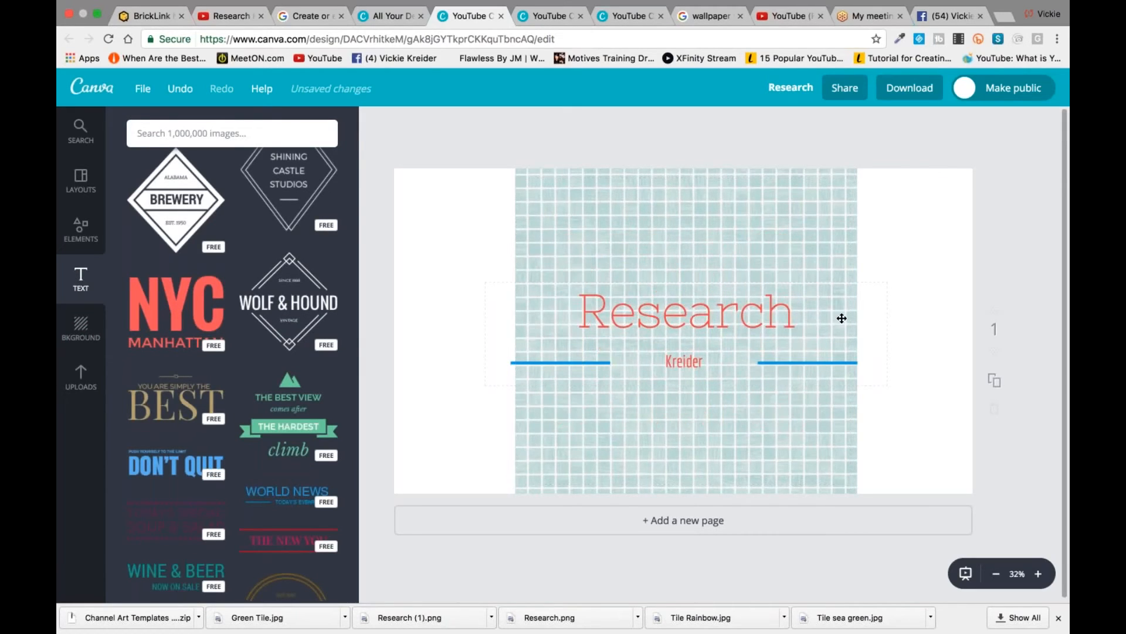
# Nudge the text group slightly left and change the "Research" heading's font to Abril Fatface
pyautogui.click(794, 319)
pyautogui.moveTo(794, 319)
pyautogui.mouseDown()
pyautogui.moveTo(568, 319)
pyautogui.moveTo(797, 319)
pyautogui.moveTo(784, 322)
pyautogui.mouseUp()
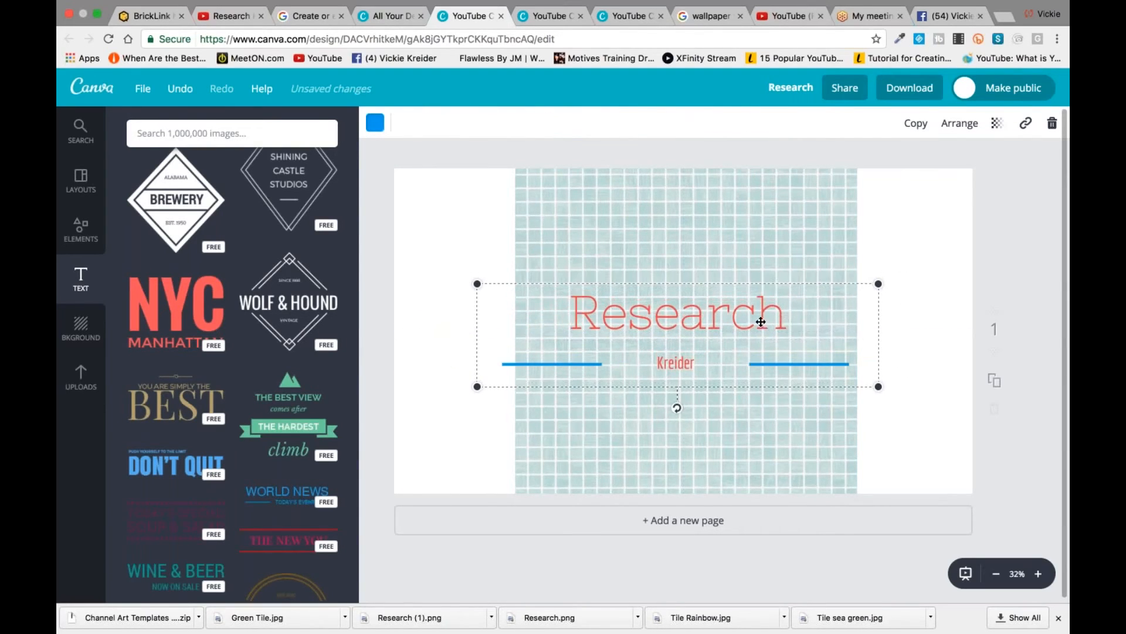
pyautogui.doubleClick(773, 327)
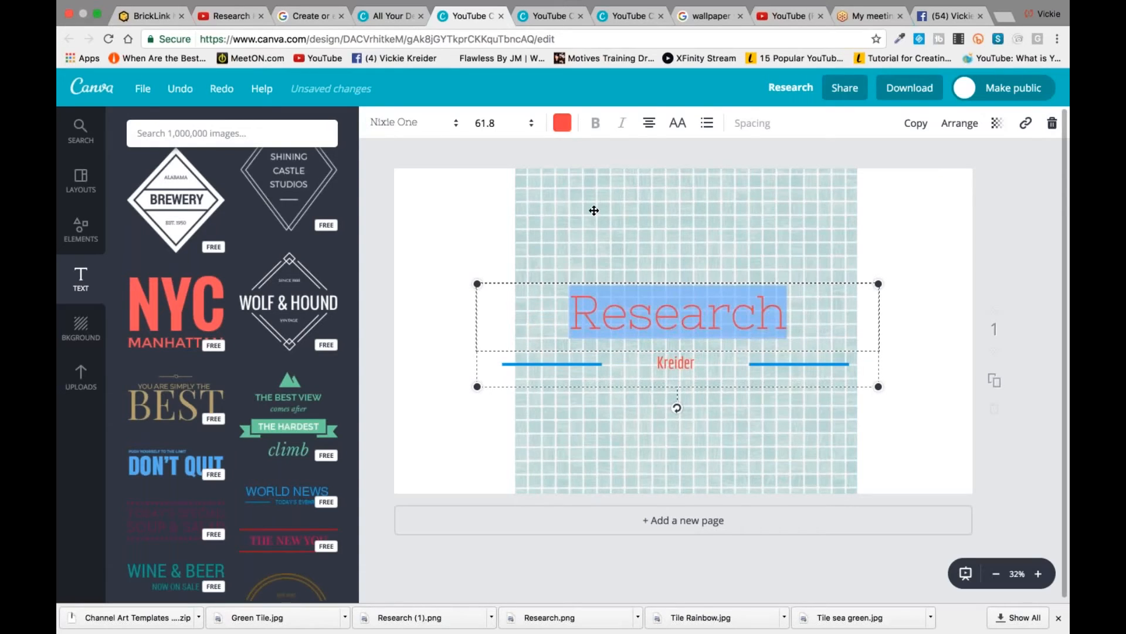
pyautogui.click(457, 126)
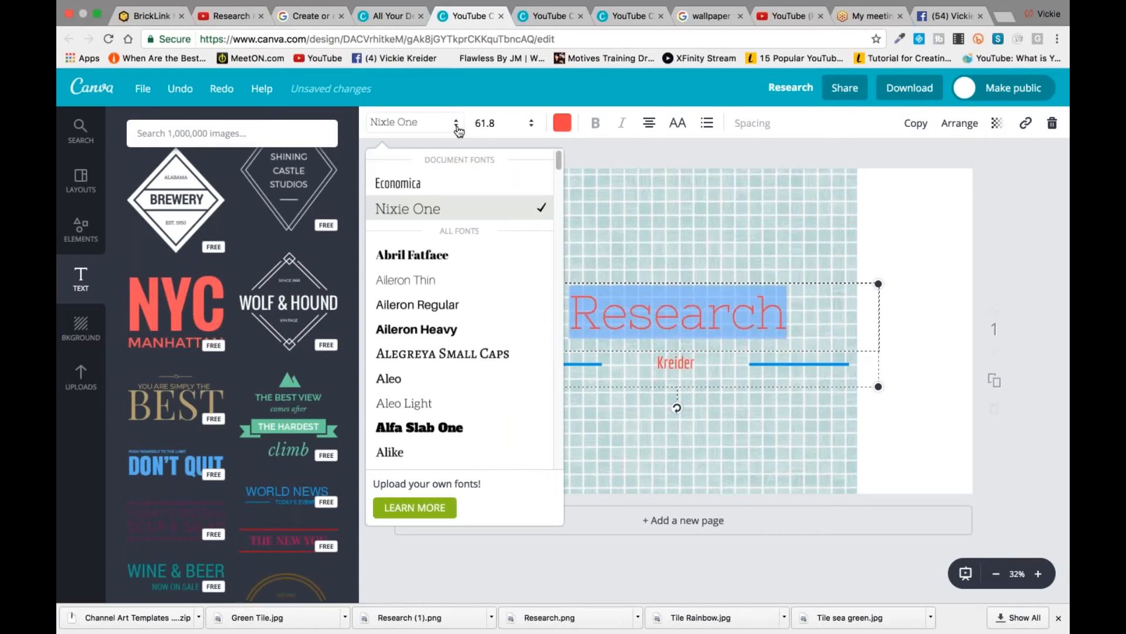
pyautogui.click(441, 257)
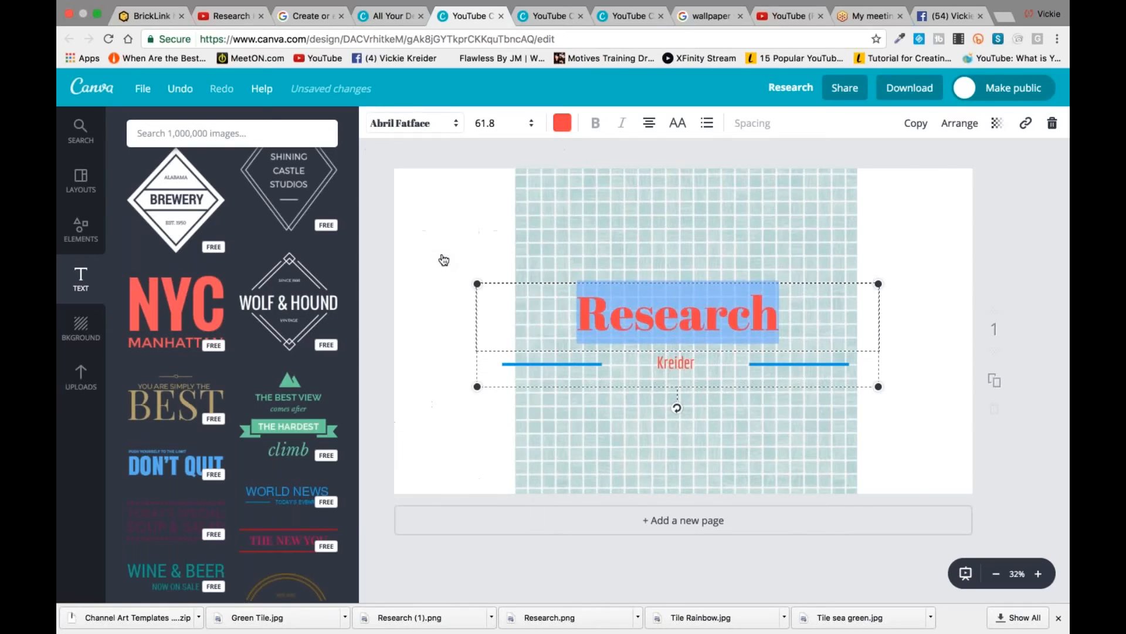
# Change the font of the surname below the heading to Abril Fatface
pyautogui.doubleClick(690, 362)
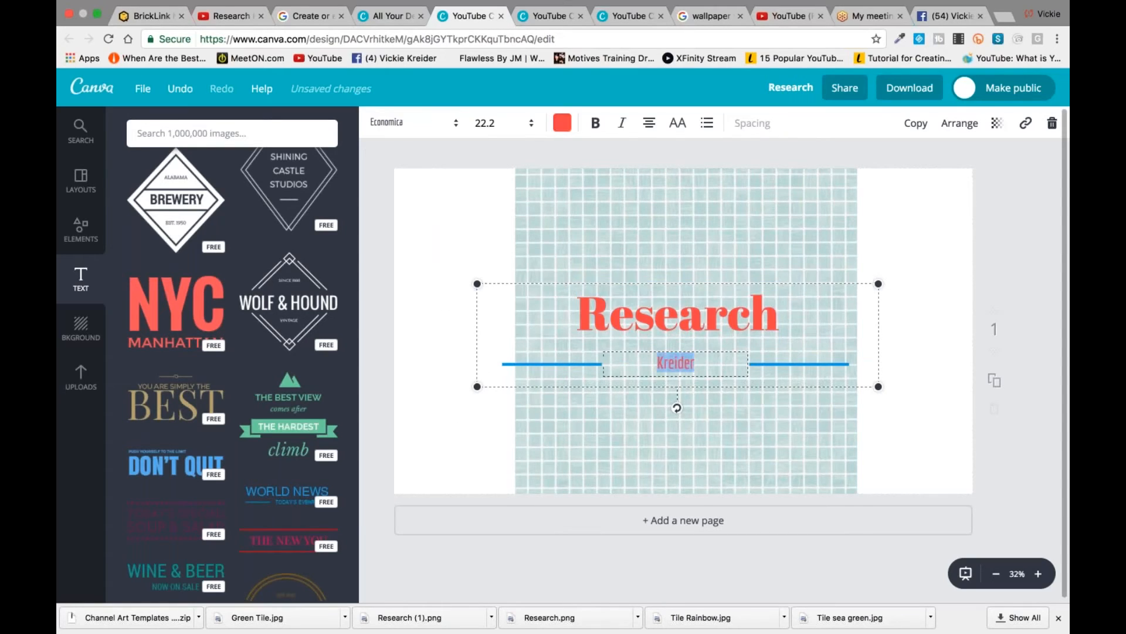
pyautogui.click(457, 125)
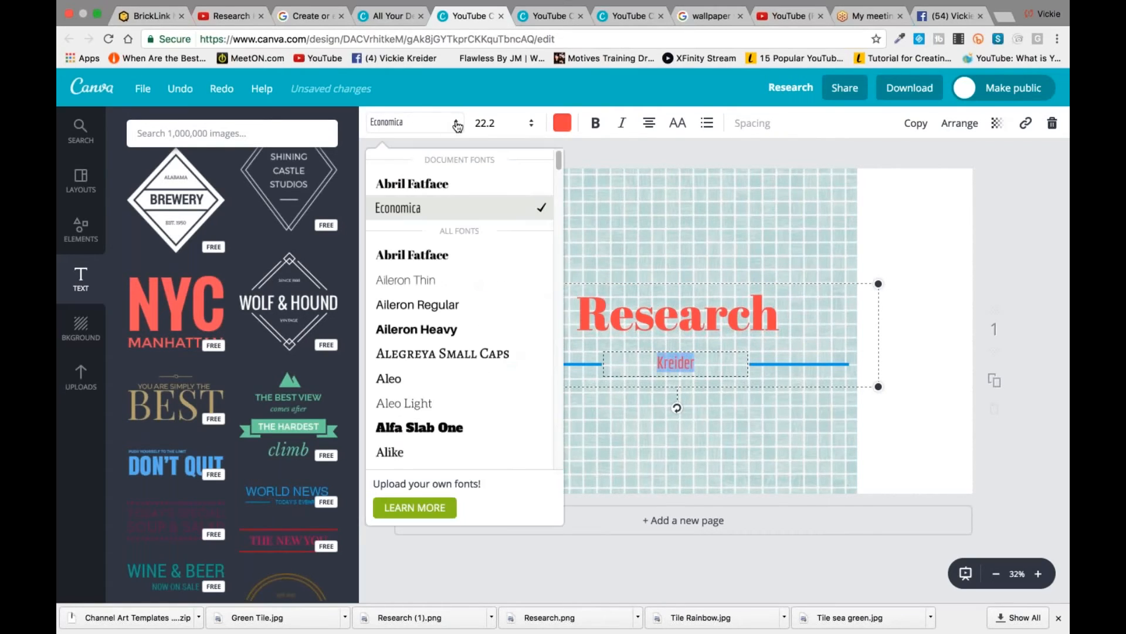
pyautogui.click(428, 256)
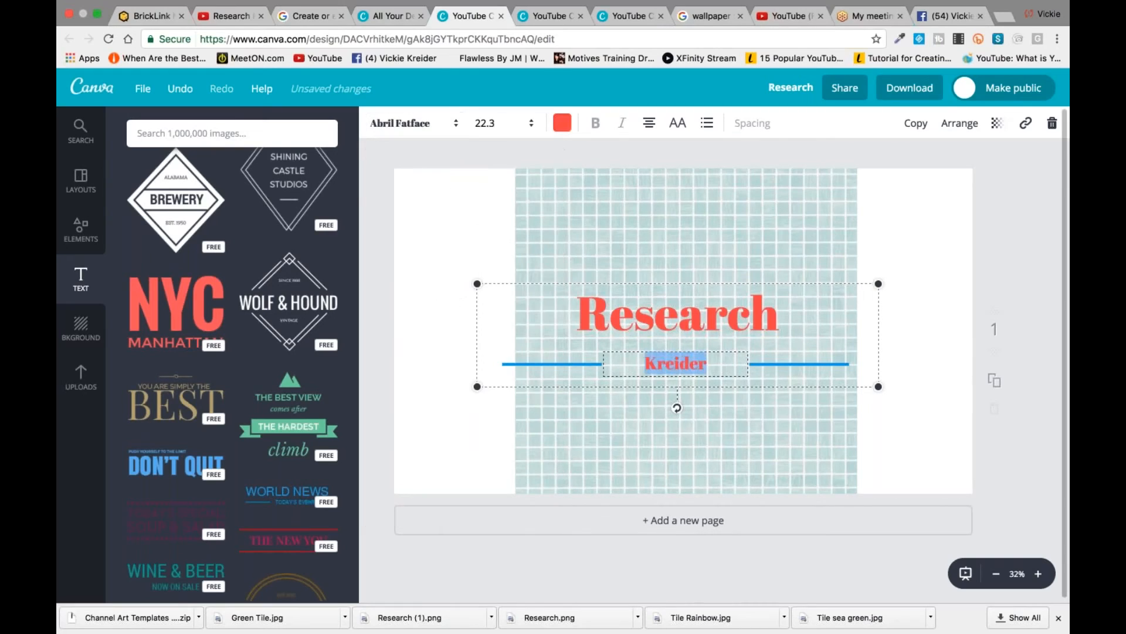
pyautogui.click(904, 312)
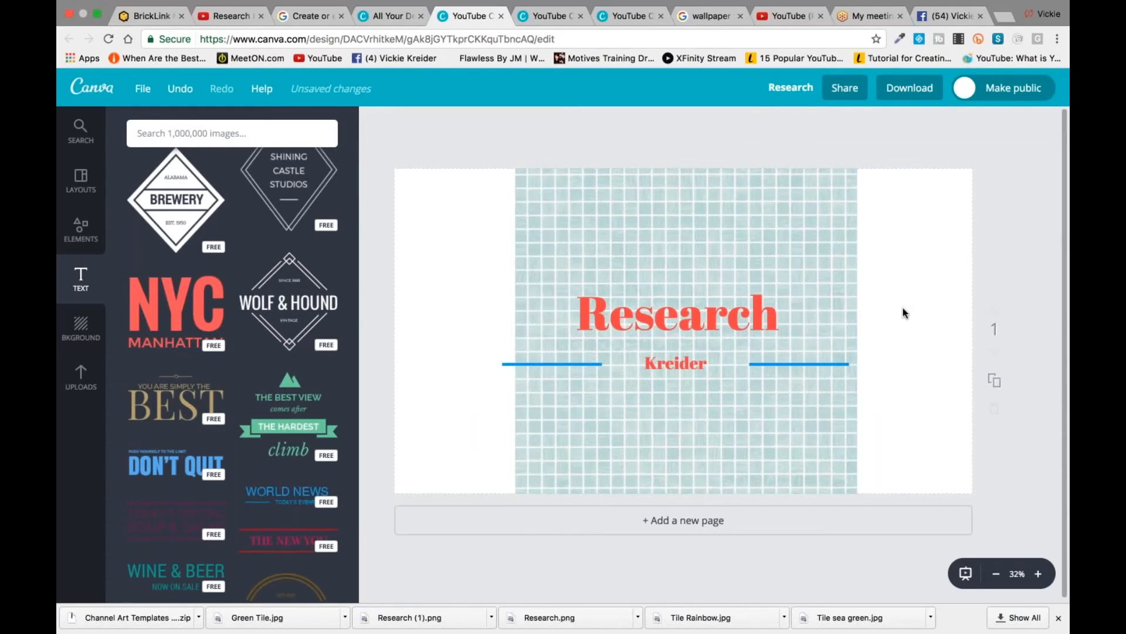
# Browse the shapes and icons in the elements library for a graphic to decorate the channel art
pyautogui.click(85, 239)
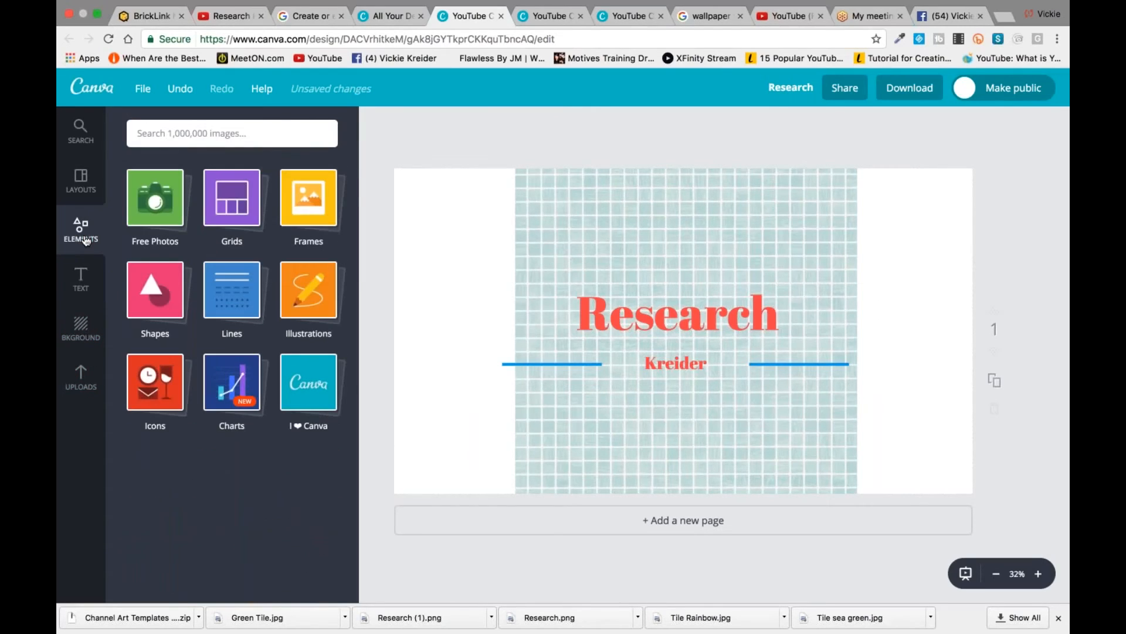
pyautogui.click(162, 302)
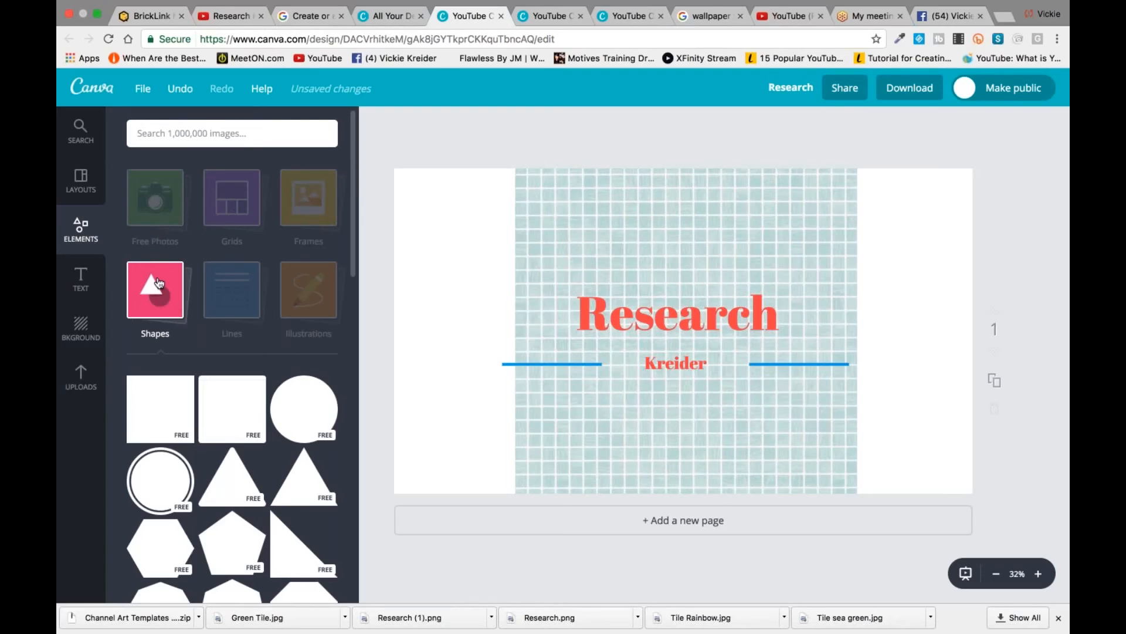
pyautogui.click(171, 299)
pyautogui.click(155, 382)
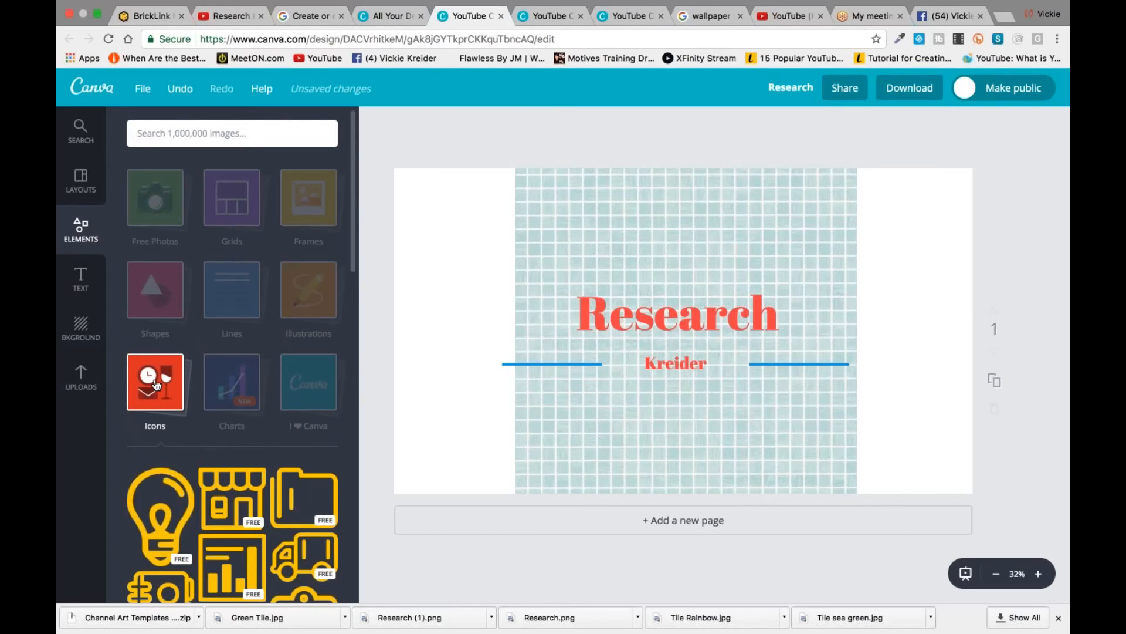
pyautogui.scroll(-5, 230, 449)
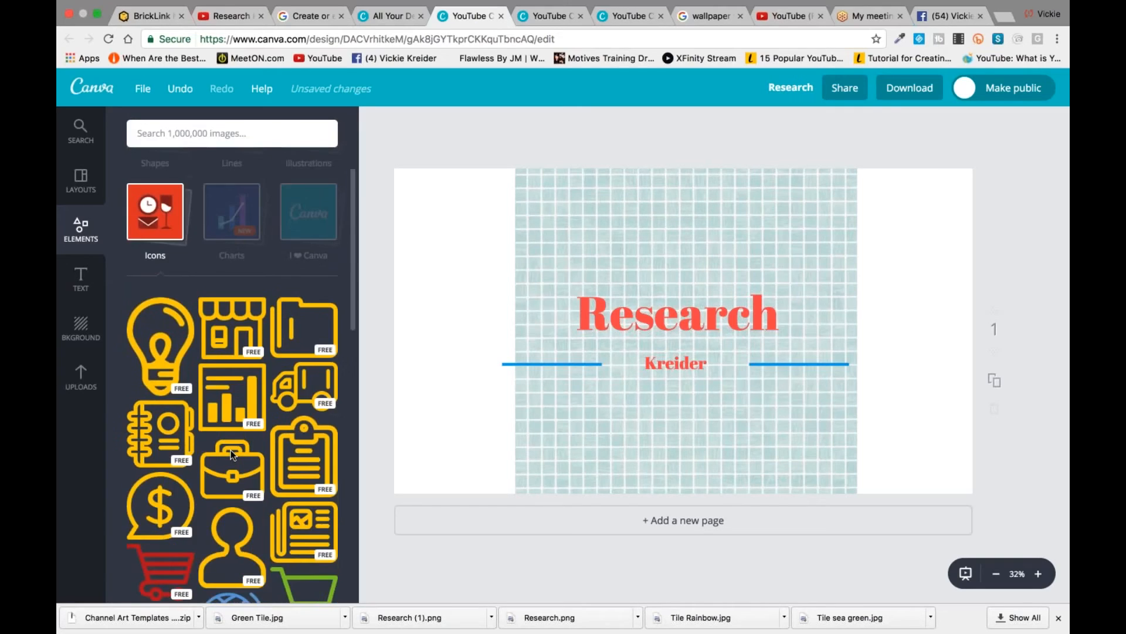
pyautogui.scroll(-5, 231, 449)
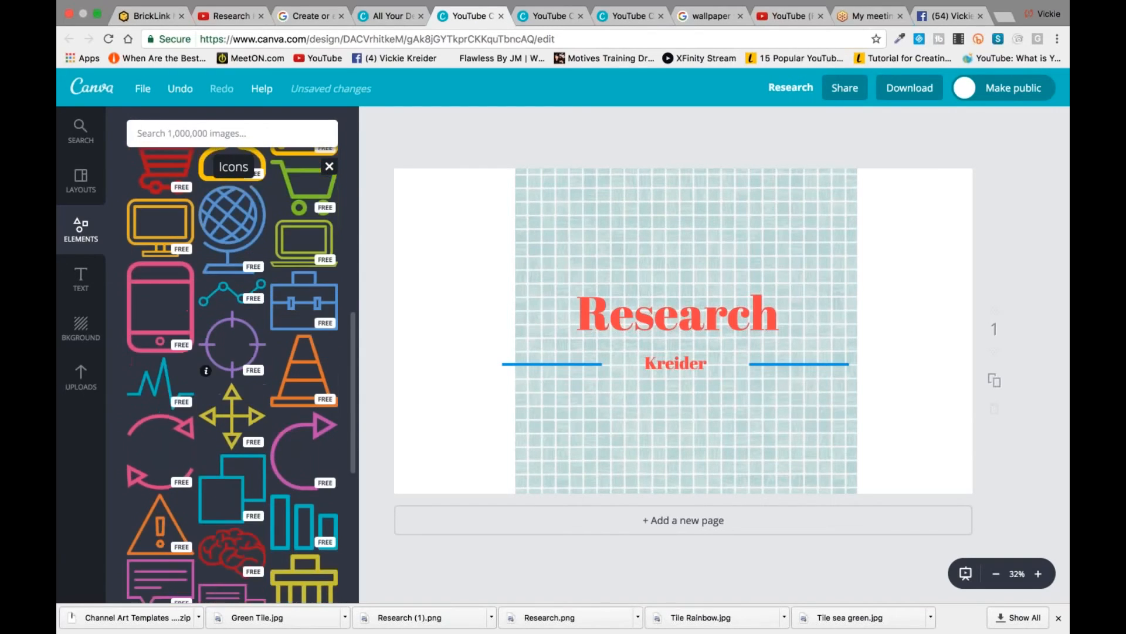
pyautogui.scroll(-6, 241, 374)
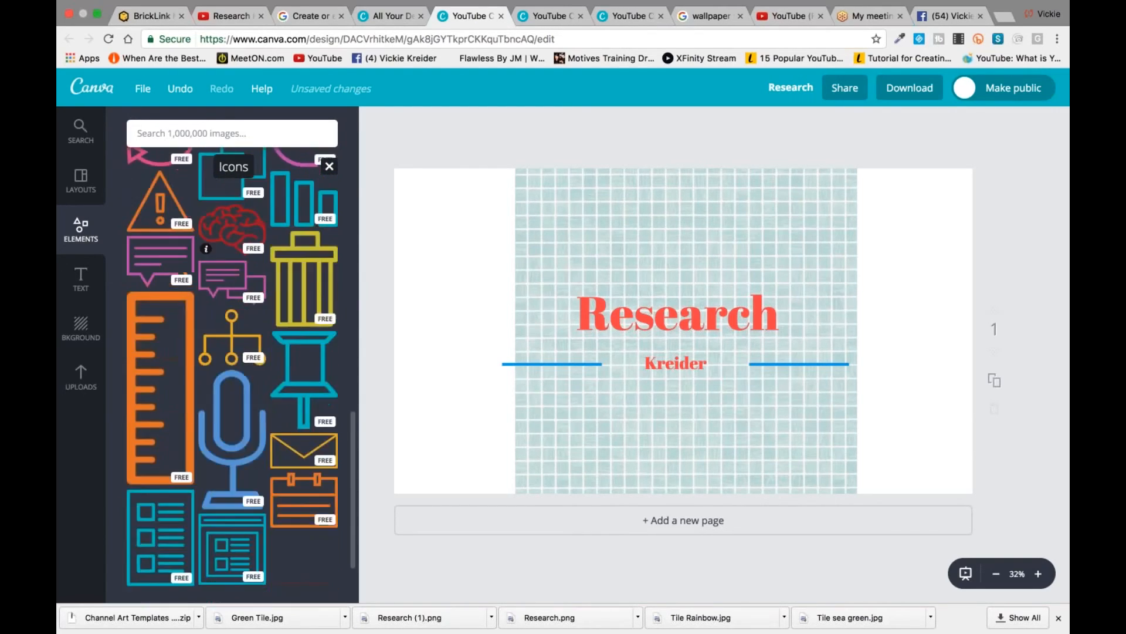
pyautogui.scroll(-1, 239, 432)
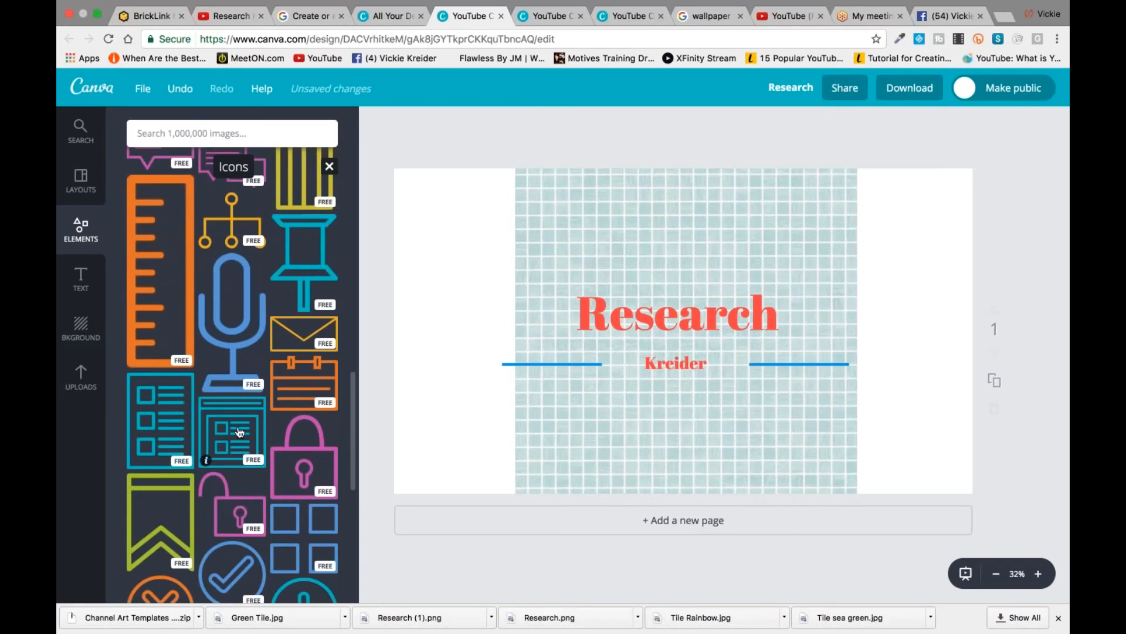
# Try placing the teal web page icon over the left part of the page and delete it
pyautogui.click(239, 432)
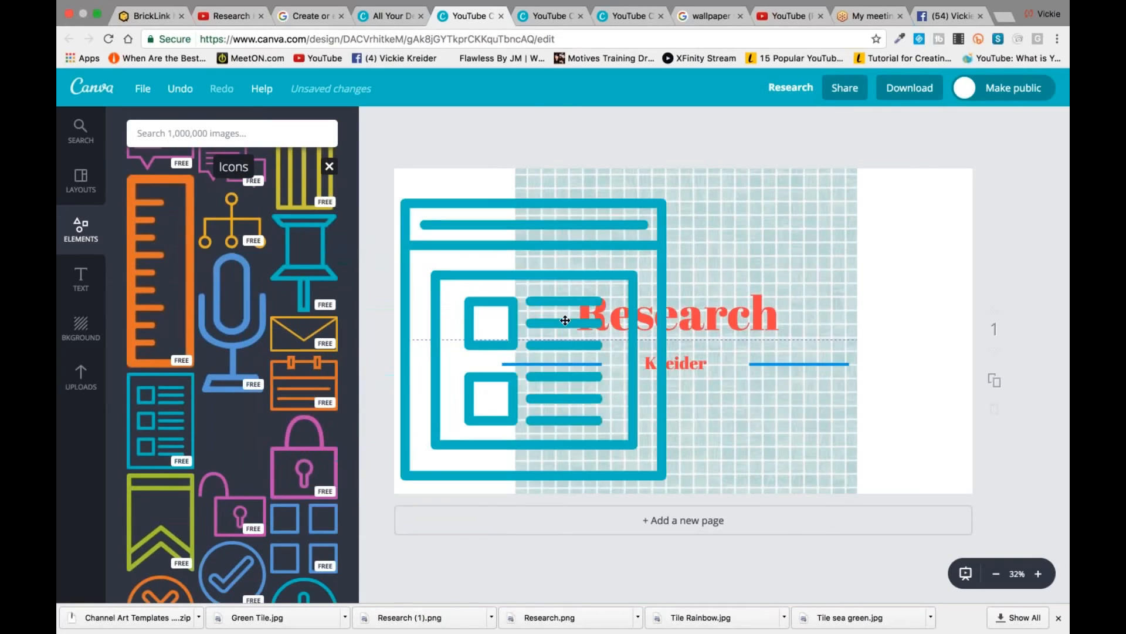
pyautogui.moveTo(565, 315); pyautogui.dragTo(462, 355)
pyautogui.press('Delete')
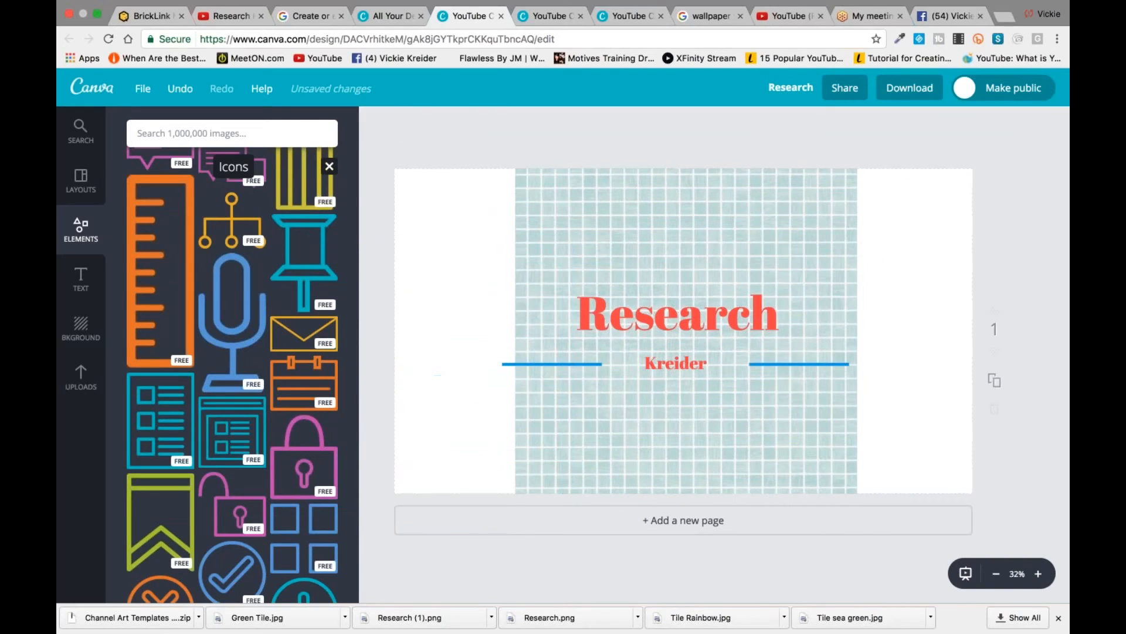
# Look through more of the icons and add the teal pushpin icon to the page
pyautogui.scroll(-4, 347, 373)
pyautogui.scroll(-4, 298, 397)
pyautogui.scroll(9, 298, 397)
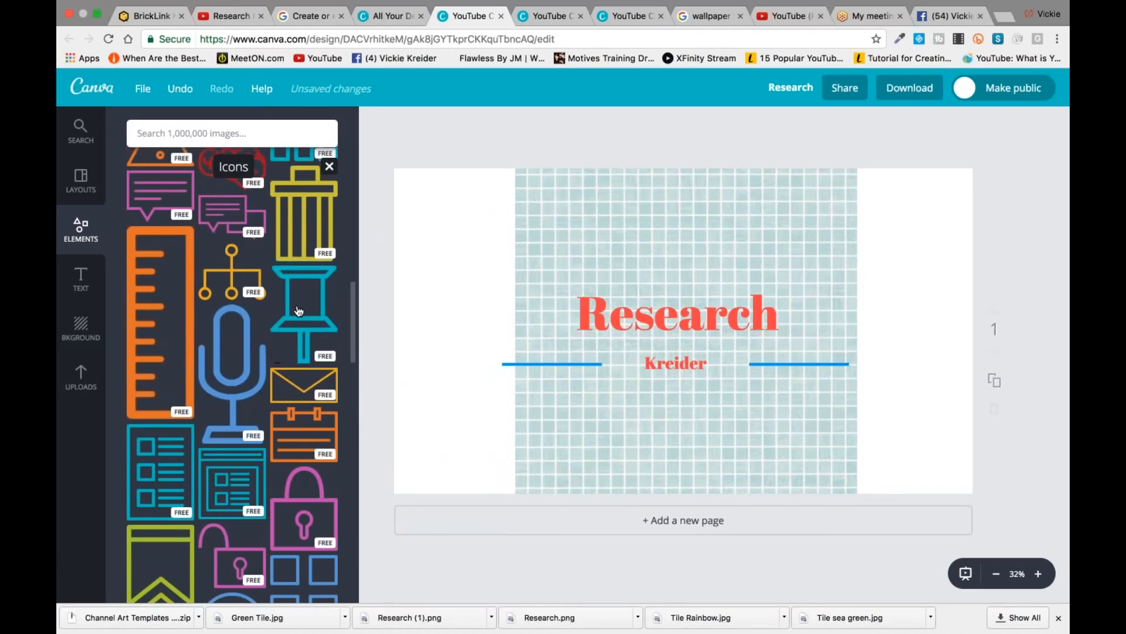
pyautogui.click(278, 355)
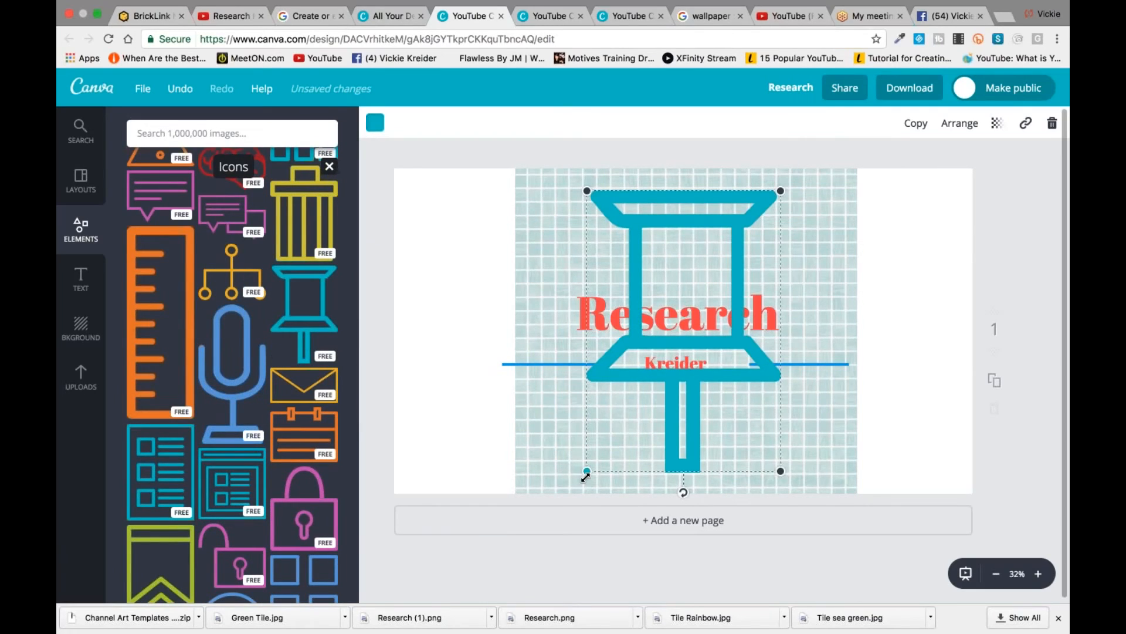
# Shrink the teal pushpin icon and place it in the white area to the right of the tile background
pyautogui.moveTo(587, 470); pyautogui.dragTo(699, 310)
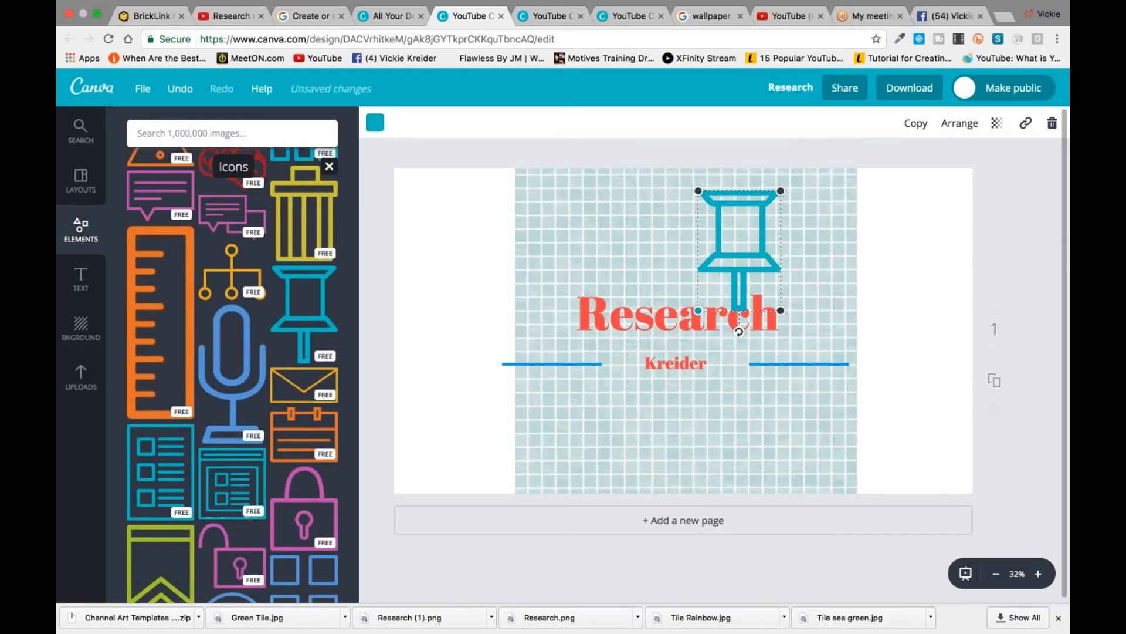
pyautogui.moveTo(744, 231); pyautogui.dragTo(903, 314)
pyautogui.moveTo(859, 390); pyautogui.dragTo(893, 335)
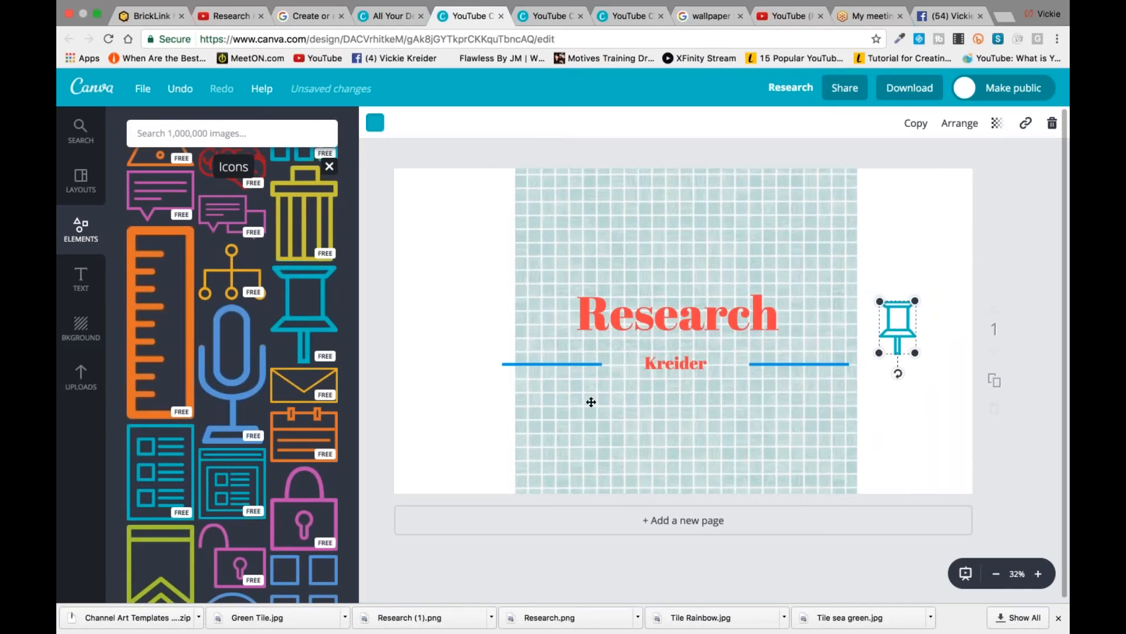
# Add the teal heartbeat line icon, shrink it and place it just left of the Research heading
pyautogui.scroll(5, 233, 375)
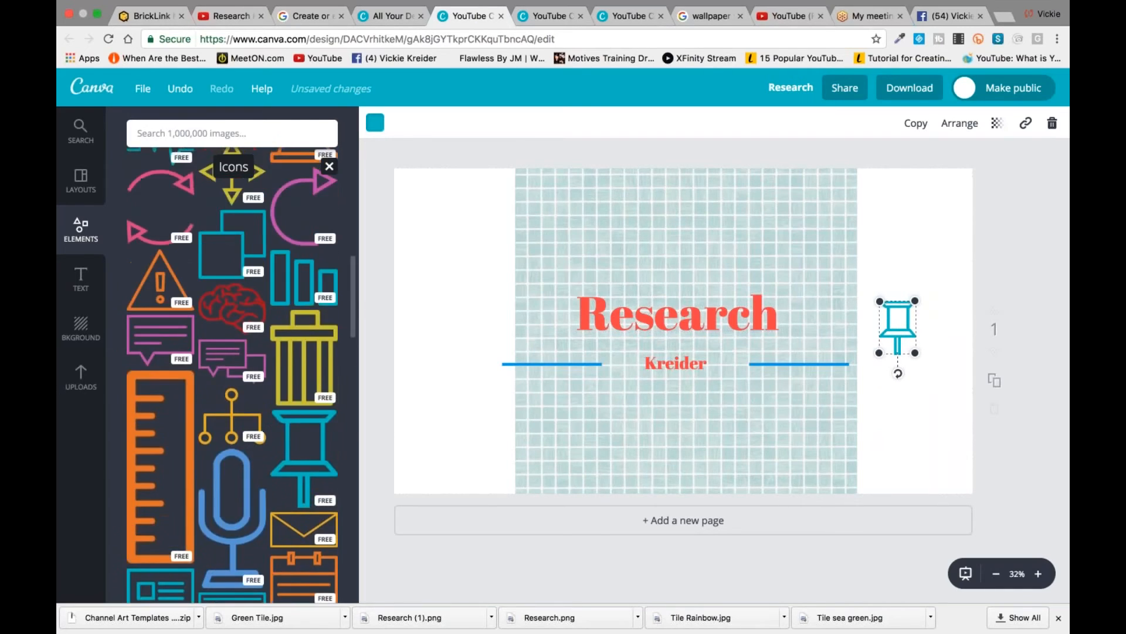
pyautogui.scroll(2, 205, 487)
pyautogui.click(135, 374)
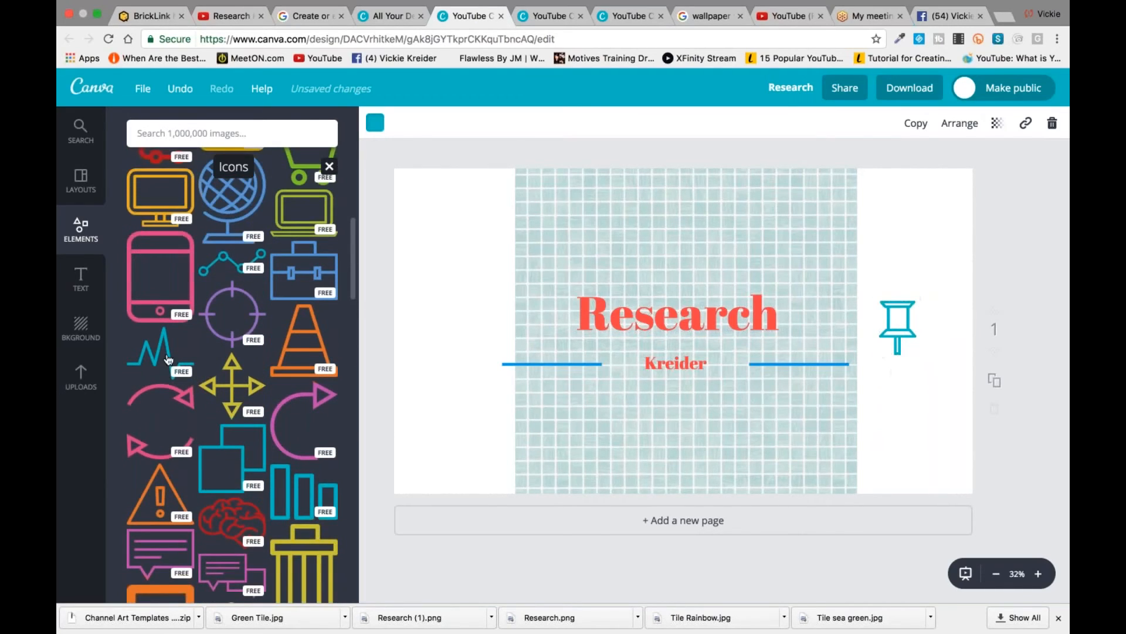
pyautogui.moveTo(544, 440); pyautogui.dragTo(685, 333)
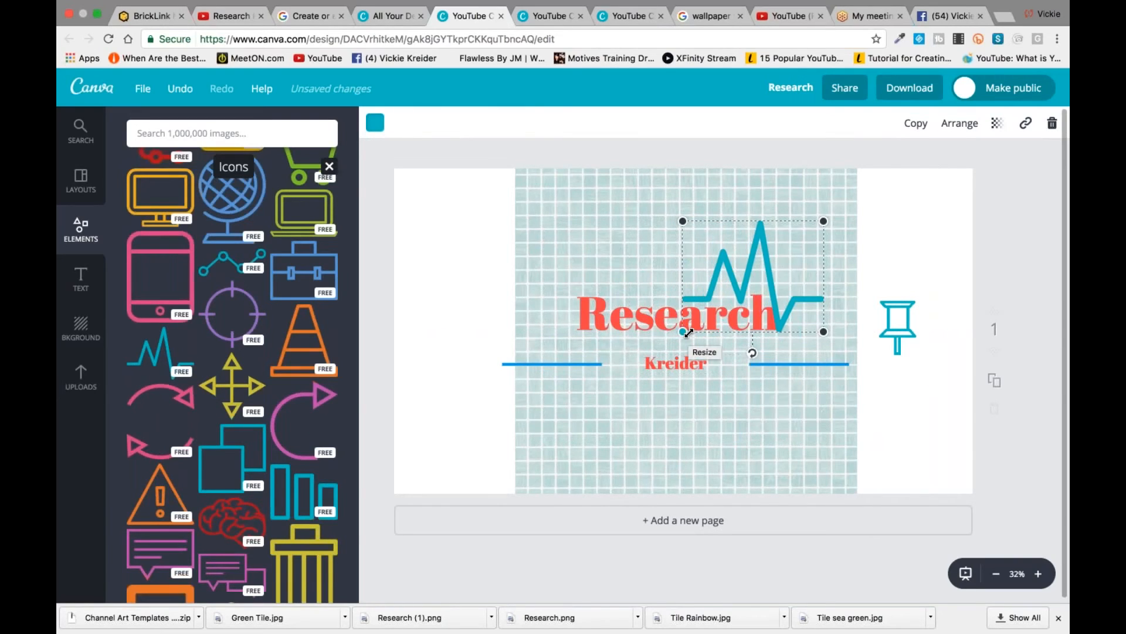
pyautogui.moveTo(710, 274); pyautogui.dragTo(485, 307)
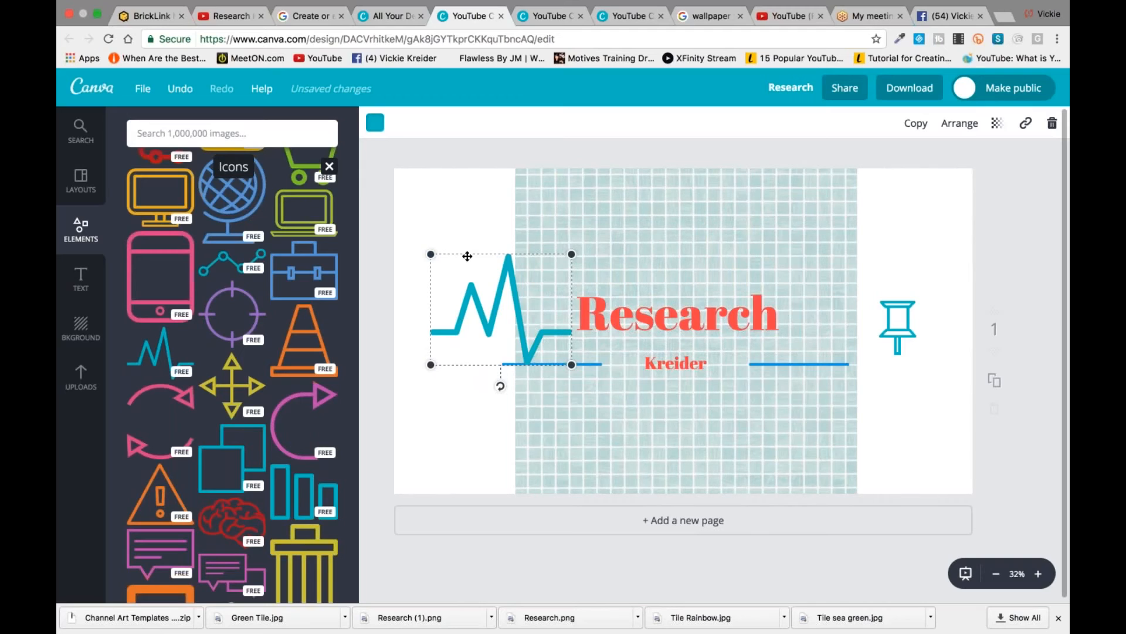
pyautogui.moveTo(430, 365); pyautogui.dragTo(555, 343)
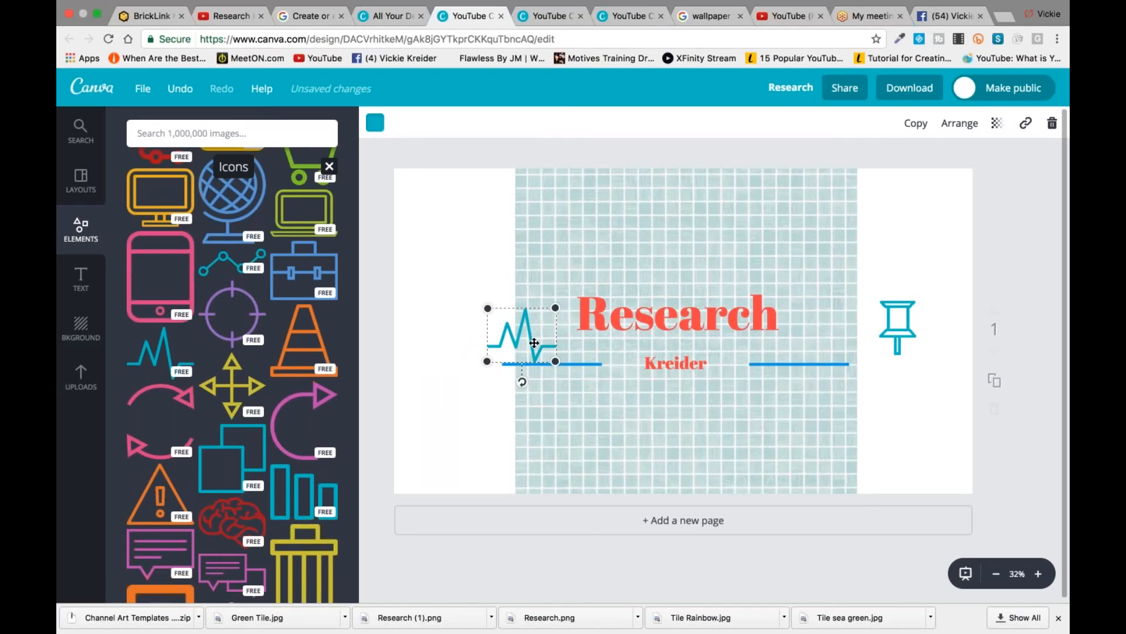
# Duplicate the heartbeat line icon and place the copy between the Research heading and the pushpin
pyautogui.click(919, 125)
pyautogui.moveTo(672, 328); pyautogui.dragTo(832, 333)
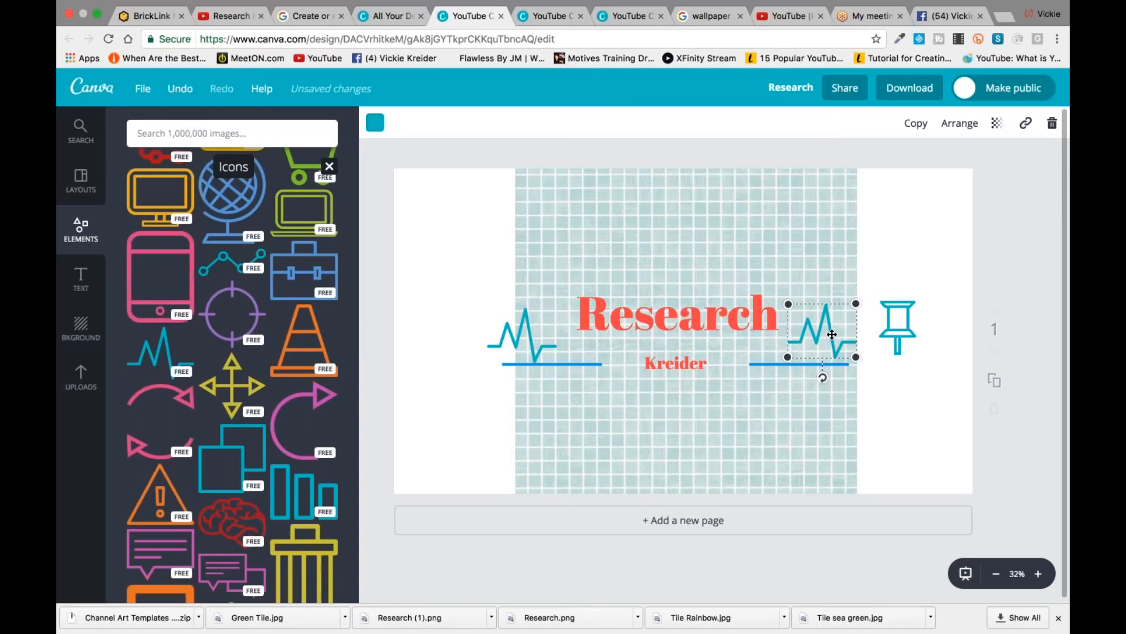
pyautogui.click(892, 277)
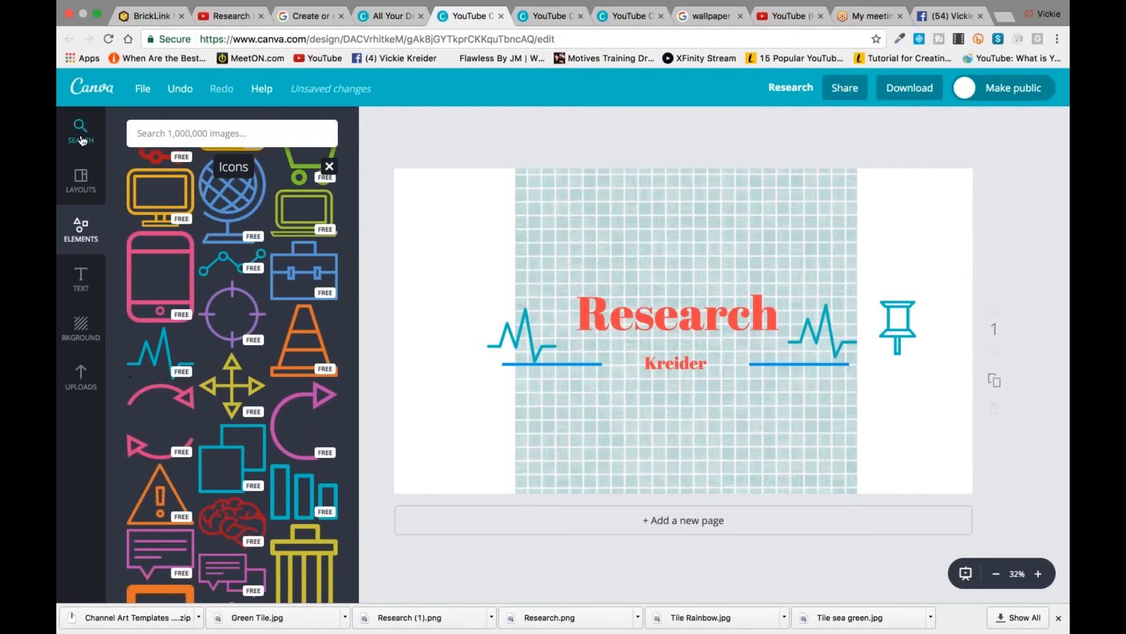
# Try placing the uploaded photo of the couple, reduced in size, over the pushpin and delete it
pyautogui.click(82, 379)
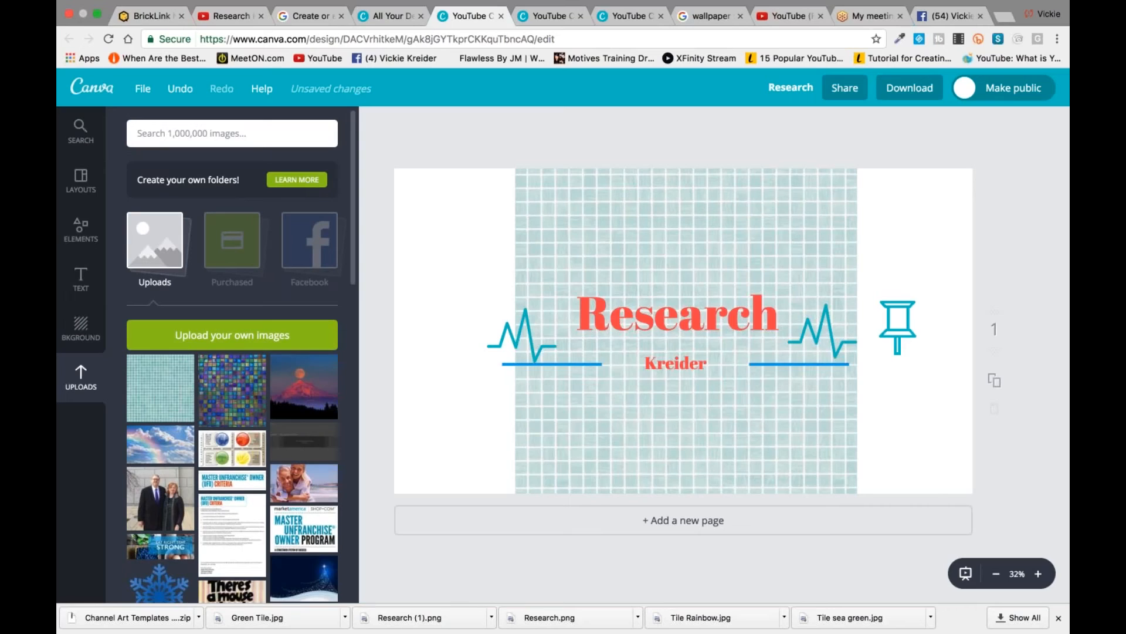
pyautogui.click(167, 497)
pyautogui.moveTo(688, 256); pyautogui.dragTo(954, 263)
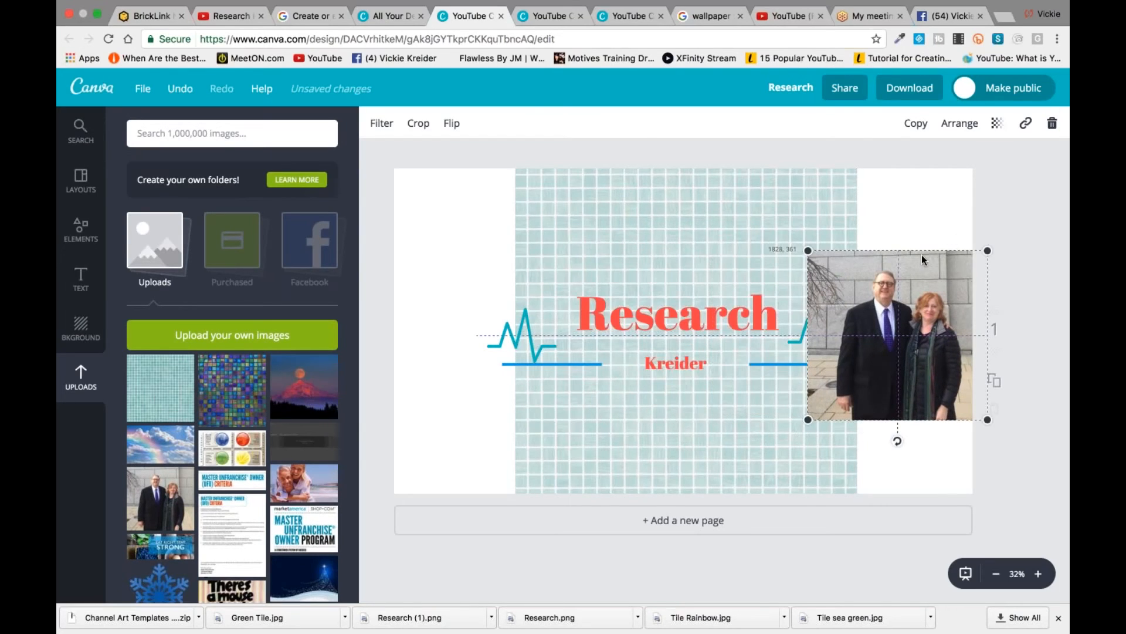
pyautogui.moveTo(805, 413); pyautogui.dragTo(887, 336)
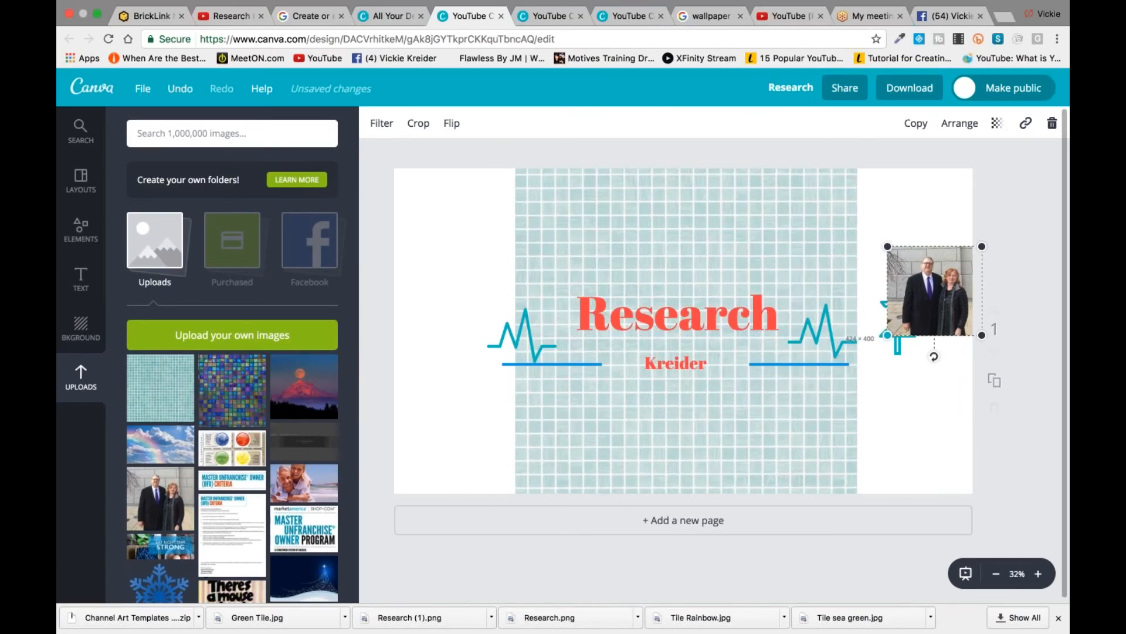
pyautogui.moveTo(929, 299); pyautogui.dragTo(915, 325)
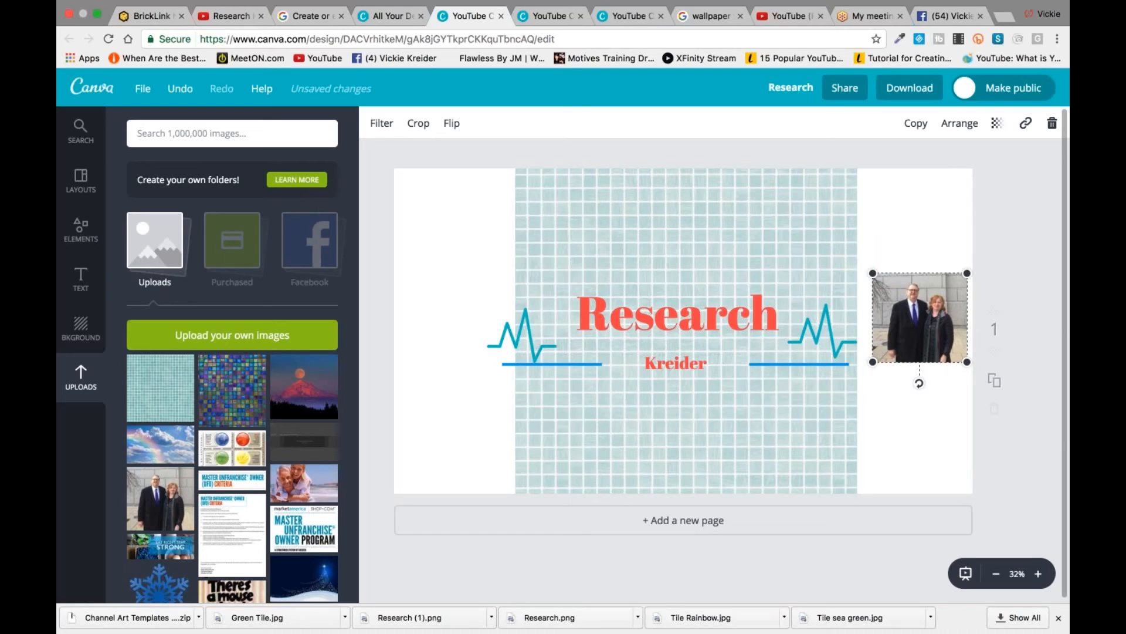
pyautogui.press('Delete')
# Try placing the uploaded red mountain photo, reduced in size, right of the tile background and delete it
pyautogui.moveTo(305, 387); pyautogui.dragTo(850, 382)
pyautogui.moveTo(745, 474); pyautogui.dragTo(853, 369)
pyautogui.moveTo(923, 302)
pyautogui.mouseDown()
pyautogui.moveTo(960, 262)
pyautogui.moveTo(923, 292)
pyautogui.mouseUp()
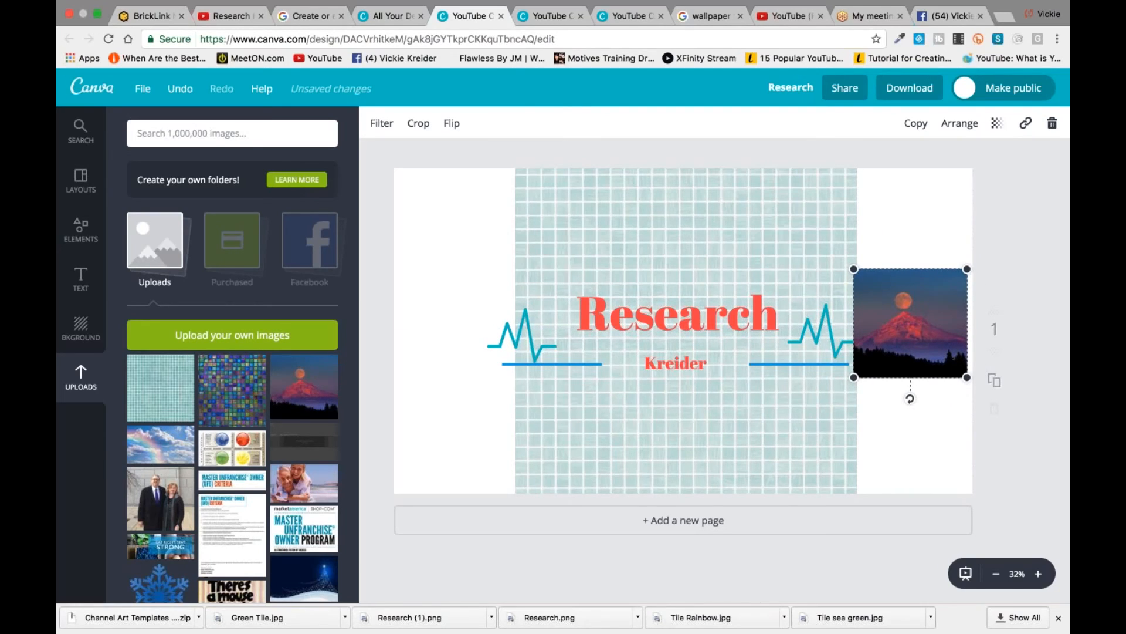
pyautogui.press('Delete')
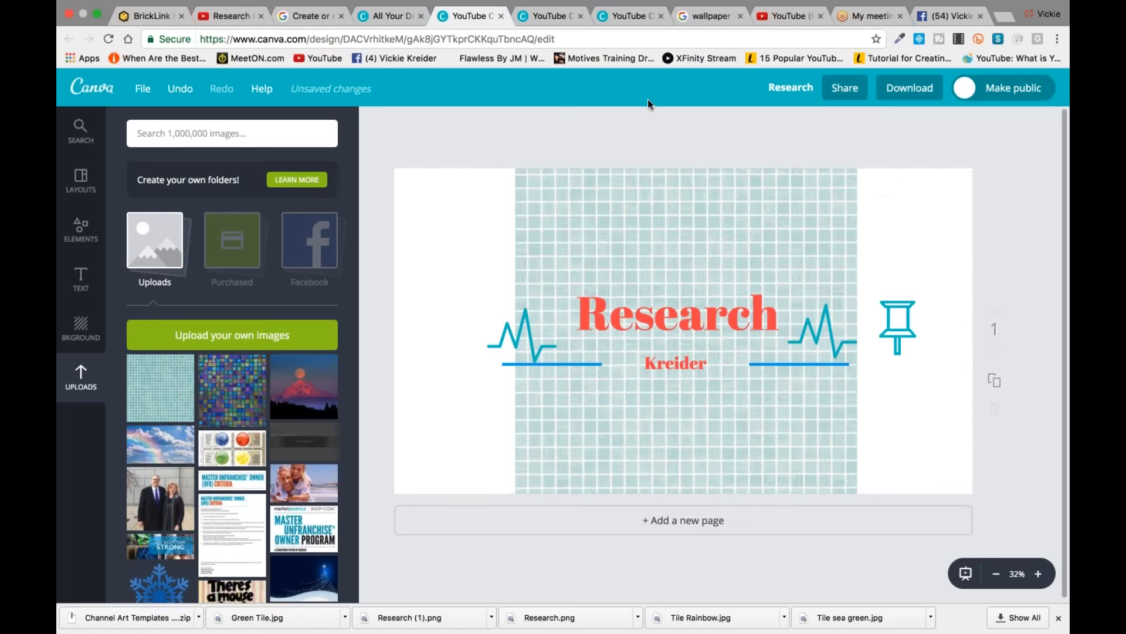
# Download the channel art as a PNG and open the downloaded image in Preview
pyautogui.click(909, 88)
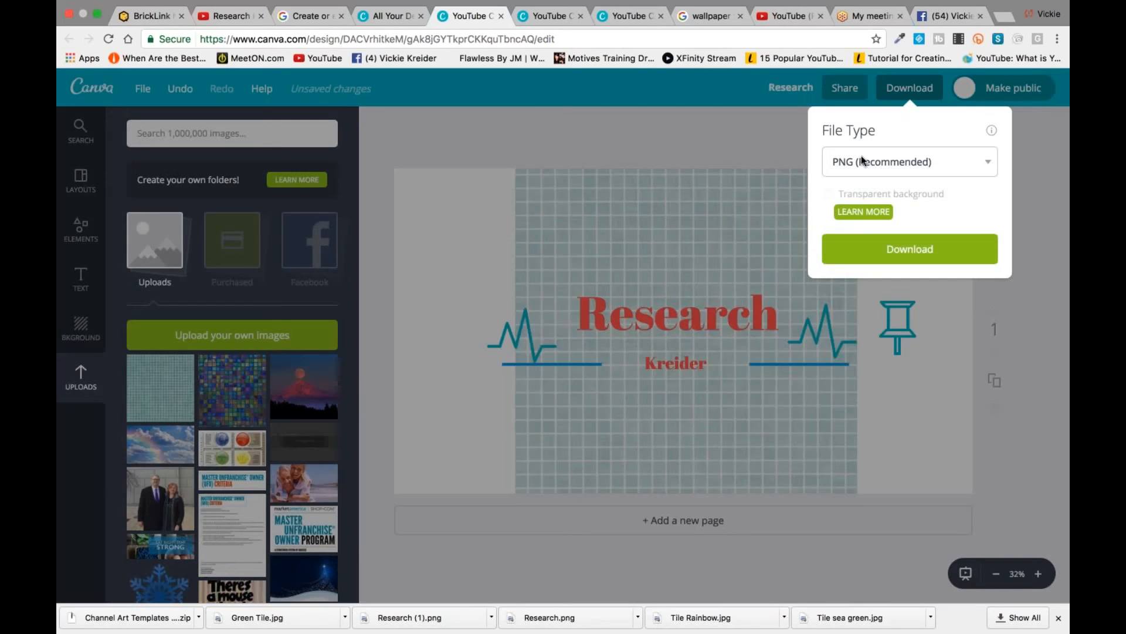
pyautogui.click(910, 249)
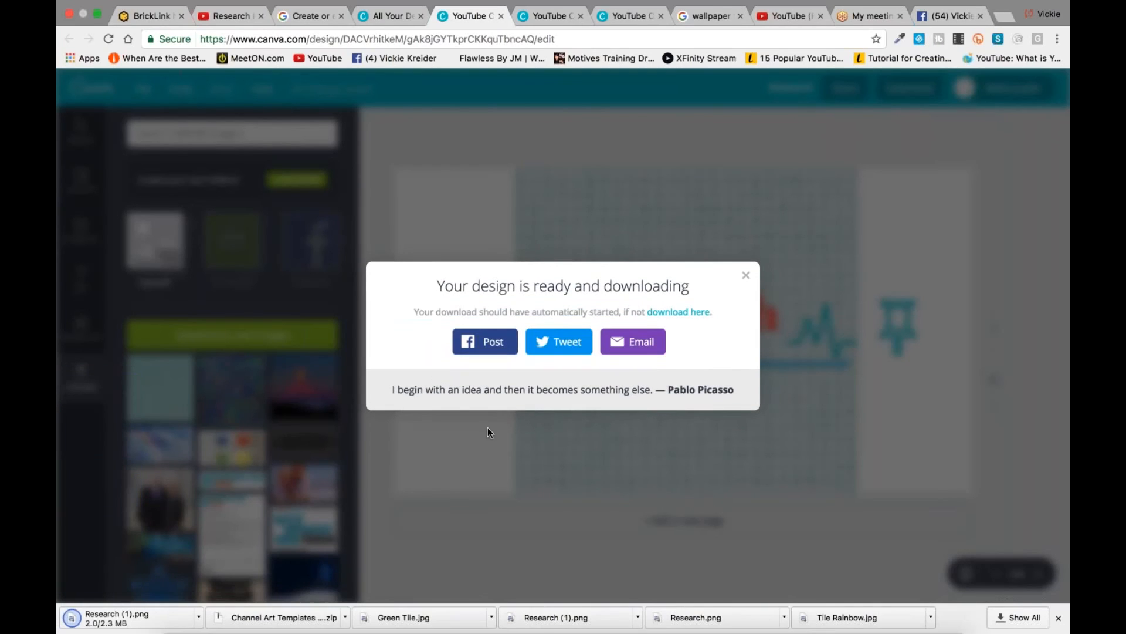
pyautogui.click(146, 618)
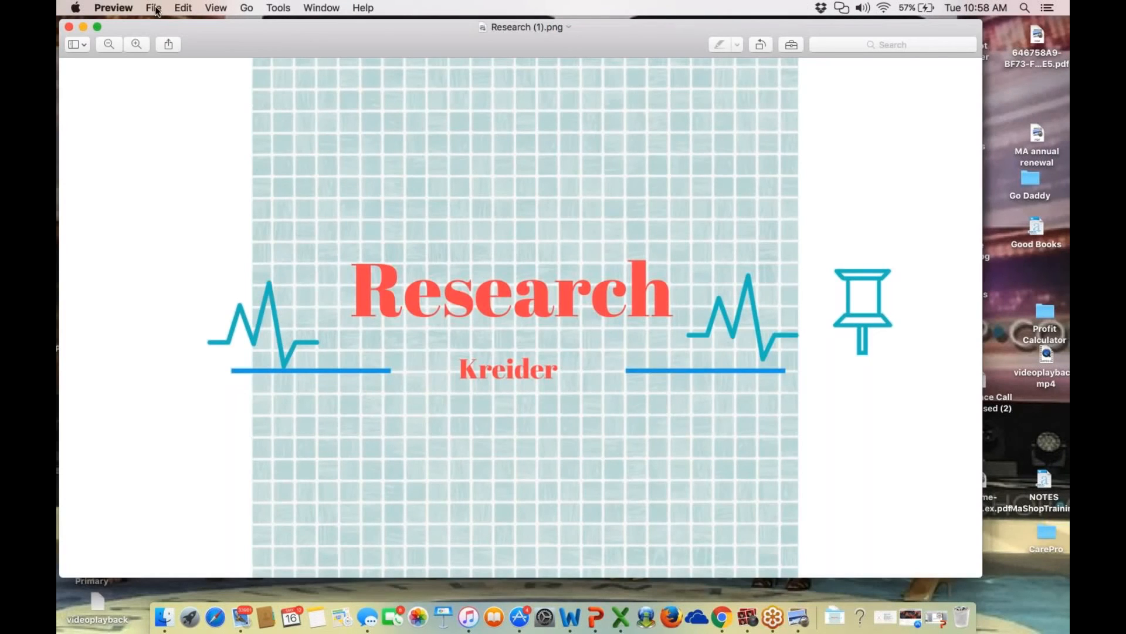
# Rename the downloaded image file to "Research" followed by the surname from the design and the number 2
pyautogui.click(156, 8)
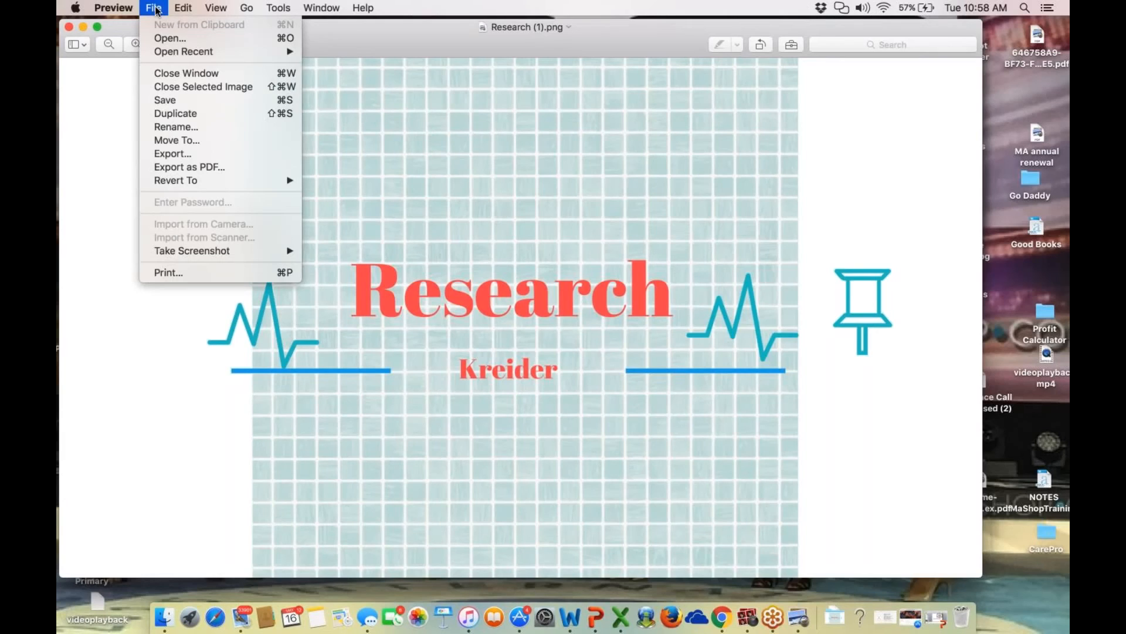
pyautogui.click(169, 128)
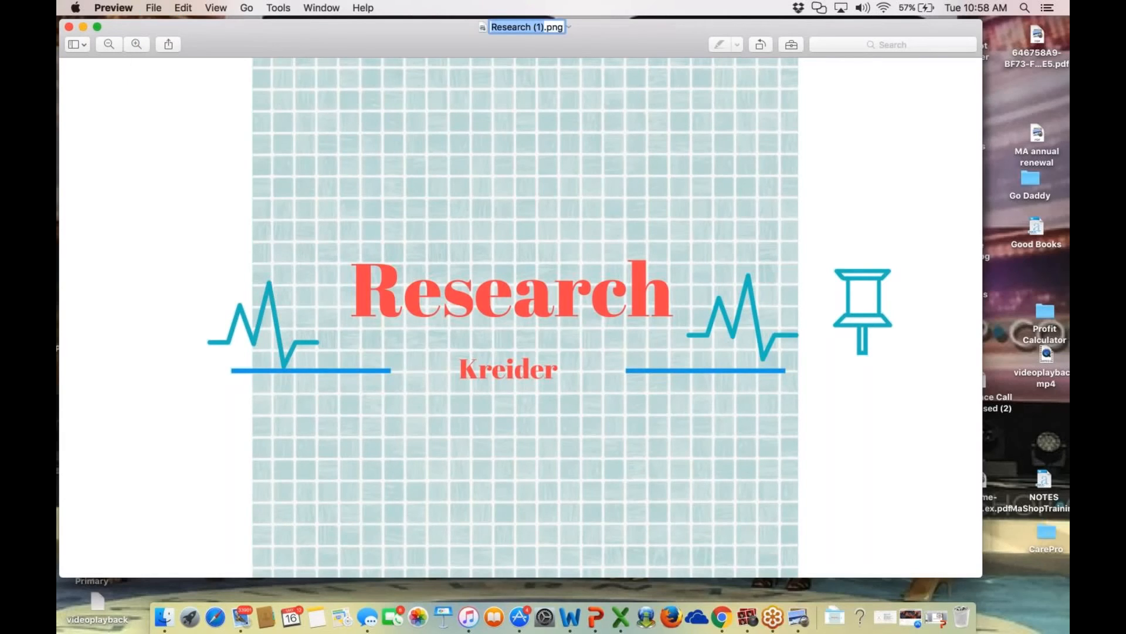
pyautogui.write('Reser')
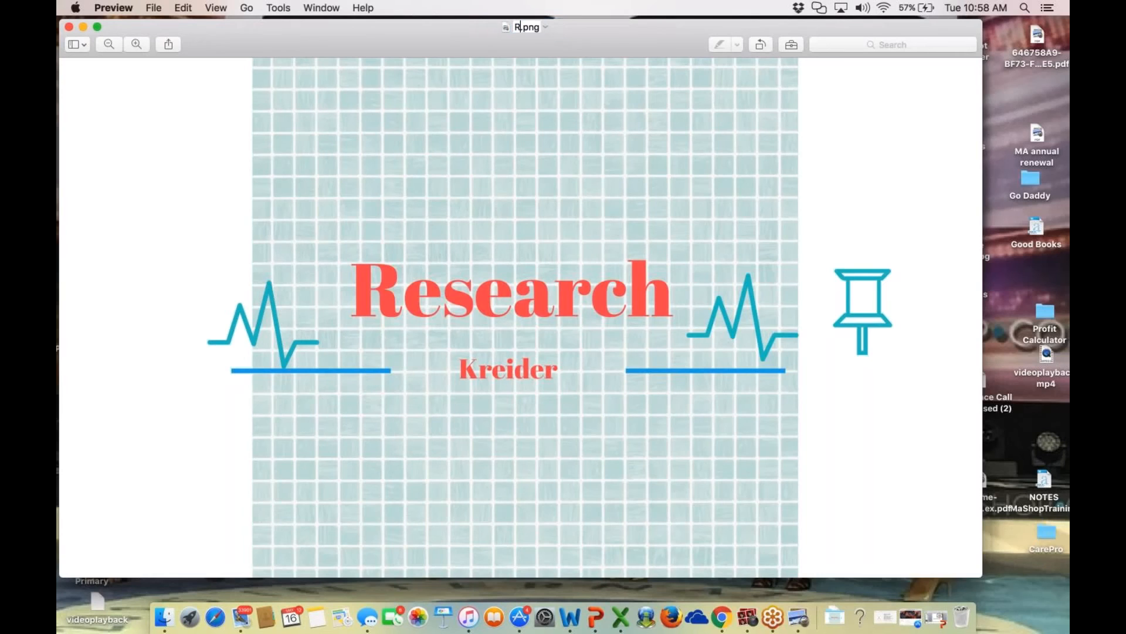
pyautogui.write('rch Kr')
pyautogui.write('edier')
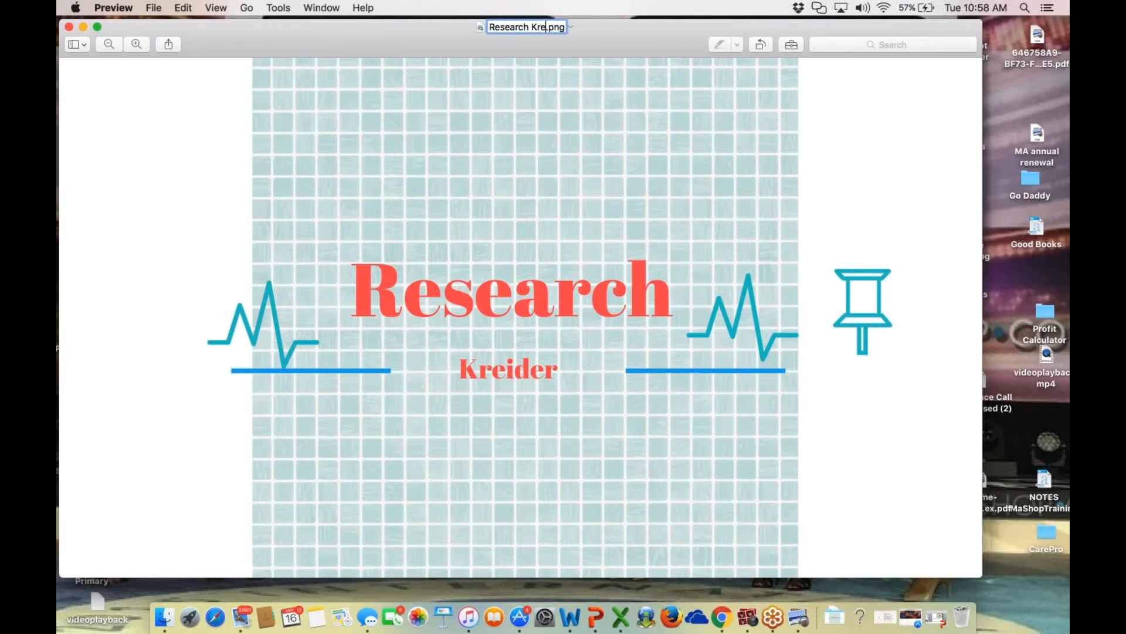
pyautogui.press('BackSpace')
pyautogui.press('BackSpace')
pyautogui.press('BackSpace')
pyautogui.press('BackSpace')
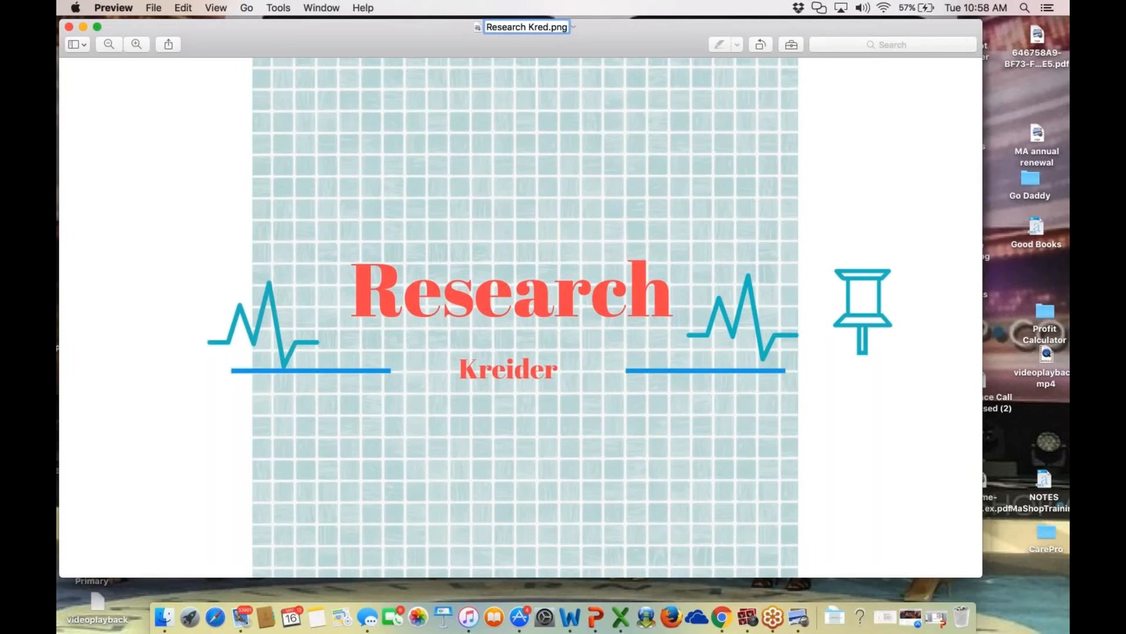
pyautogui.write('ider 2')
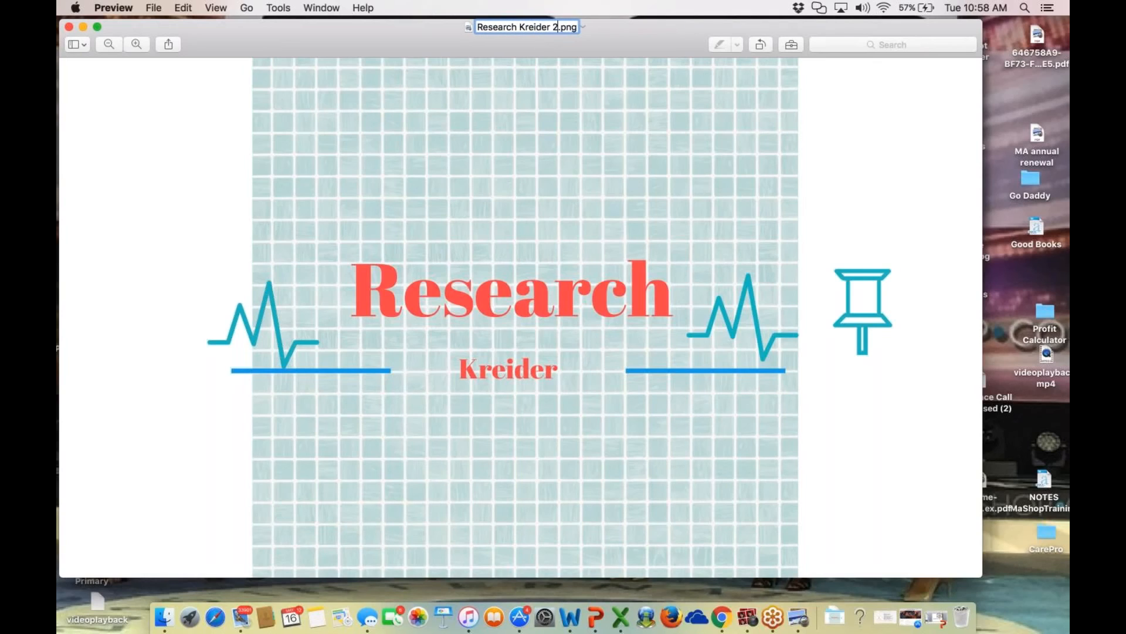
pyautogui.click(218, 93)
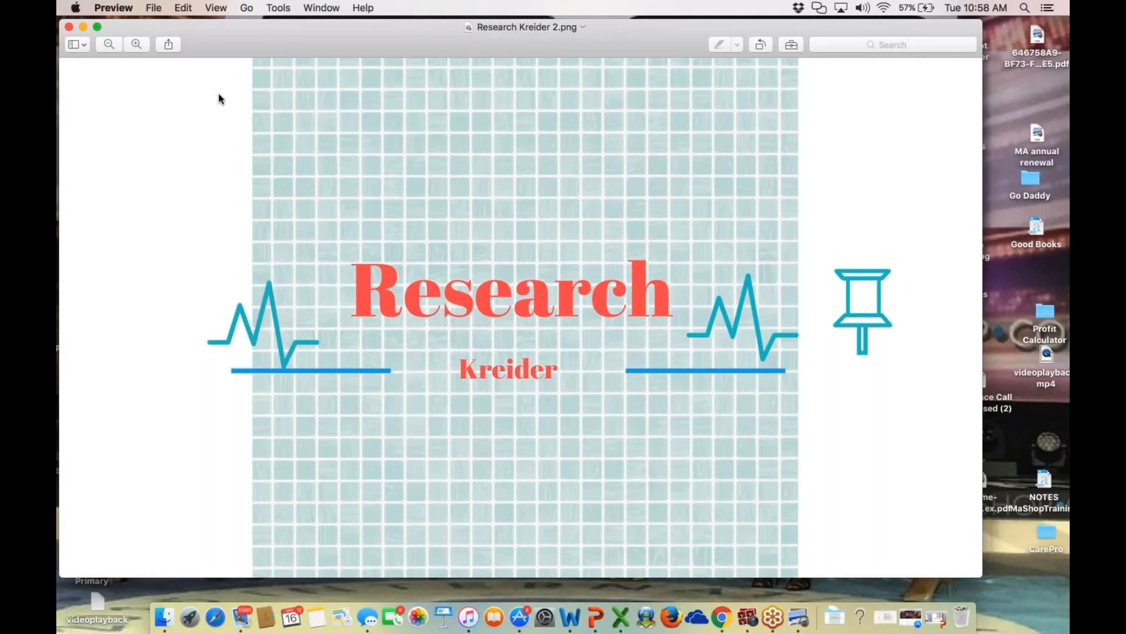
# Move the renamed image file from Downloads to the Desktop and close its window
pyautogui.click(155, 9)
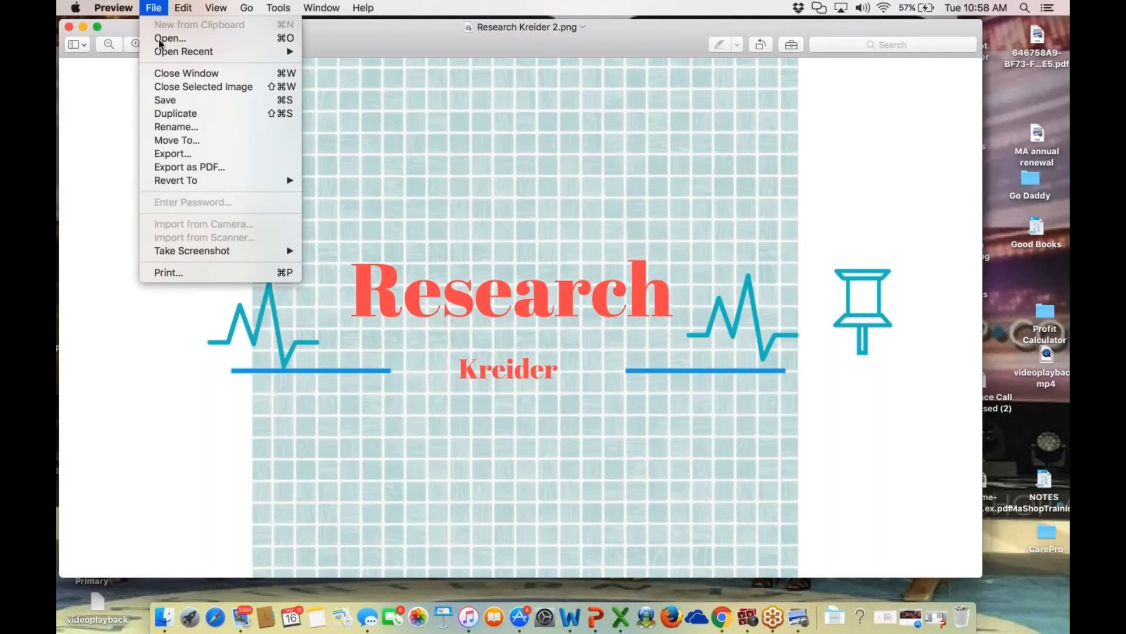
pyautogui.click(169, 138)
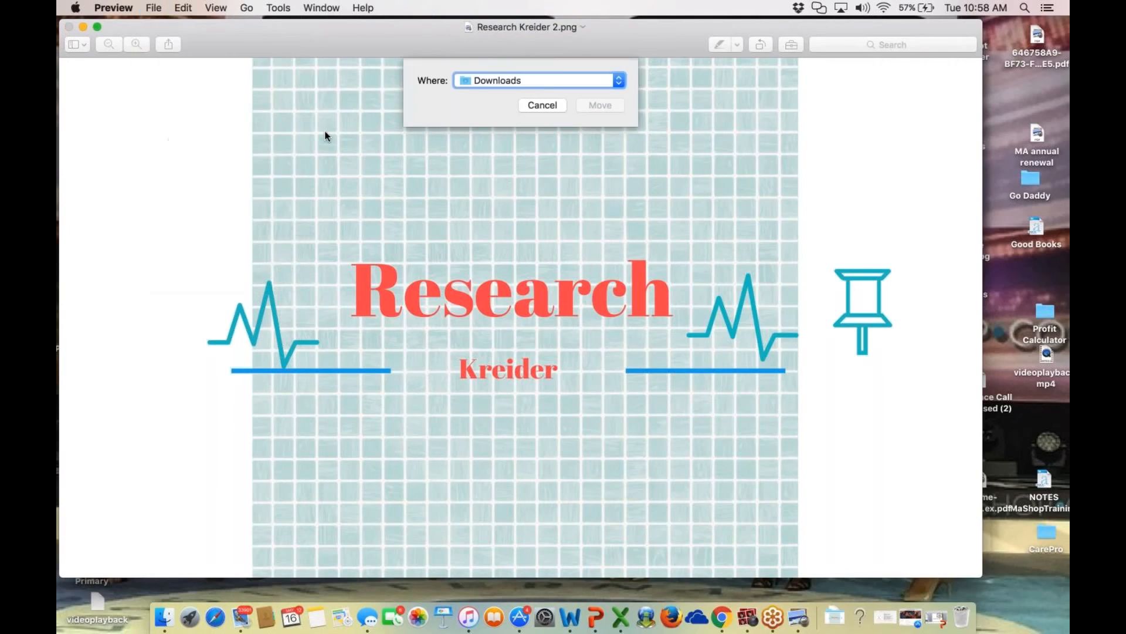
pyautogui.click(618, 83)
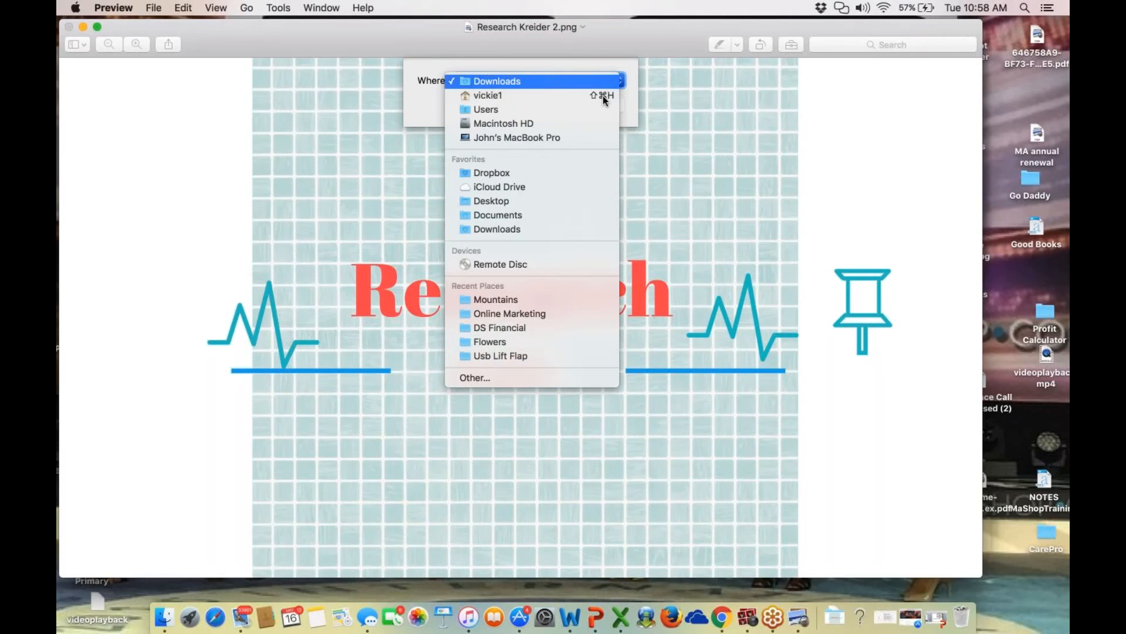
pyautogui.click(543, 201)
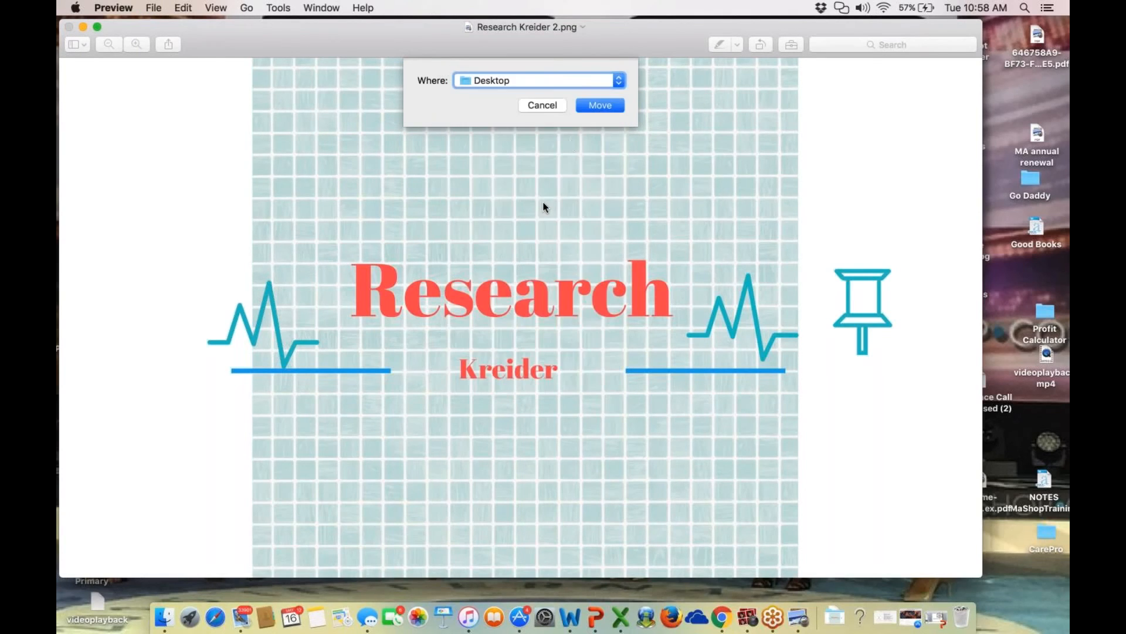
pyautogui.click(602, 105)
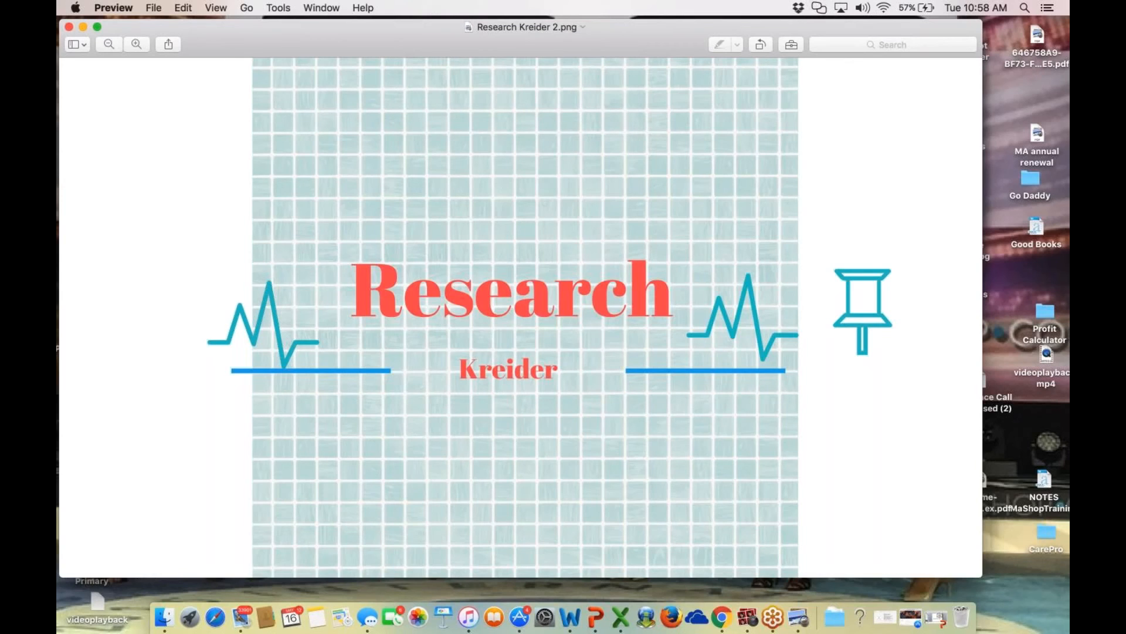
pyautogui.click(69, 28)
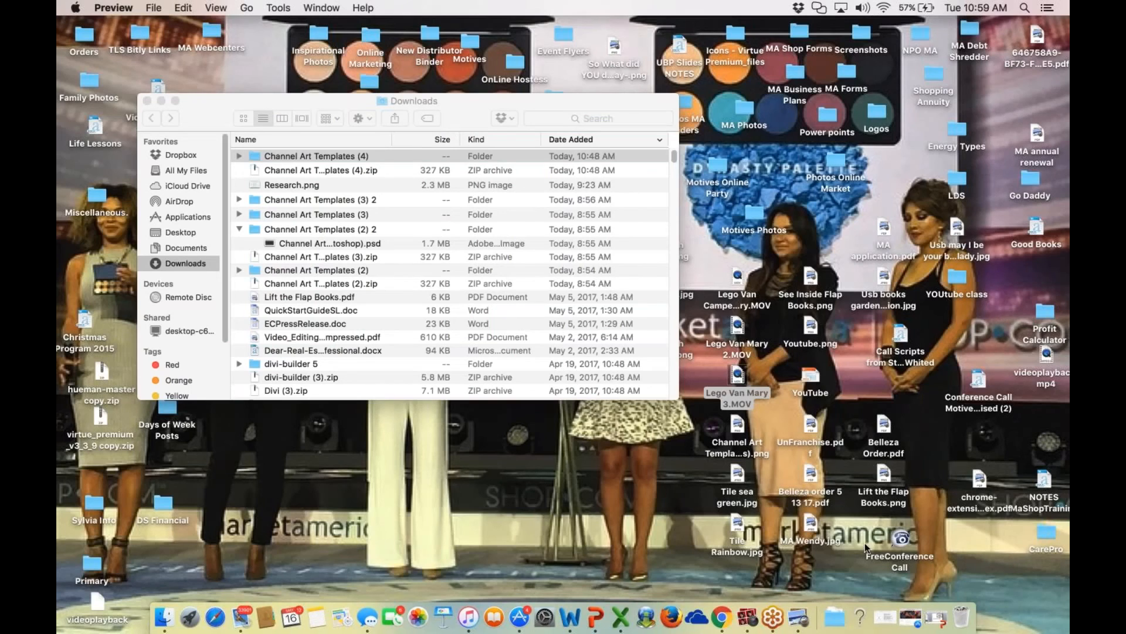
# Return to Canva in Chrome, dismiss the download message and switch to the other Research design with the line-graph icons
pyautogui.click(724, 619)
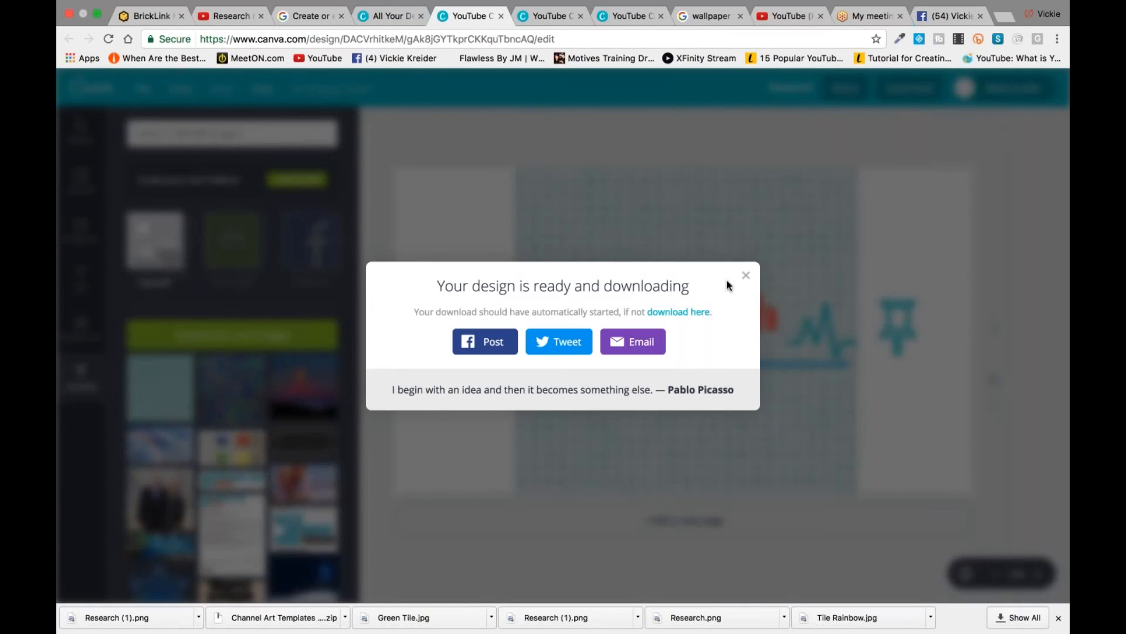
pyautogui.click(747, 277)
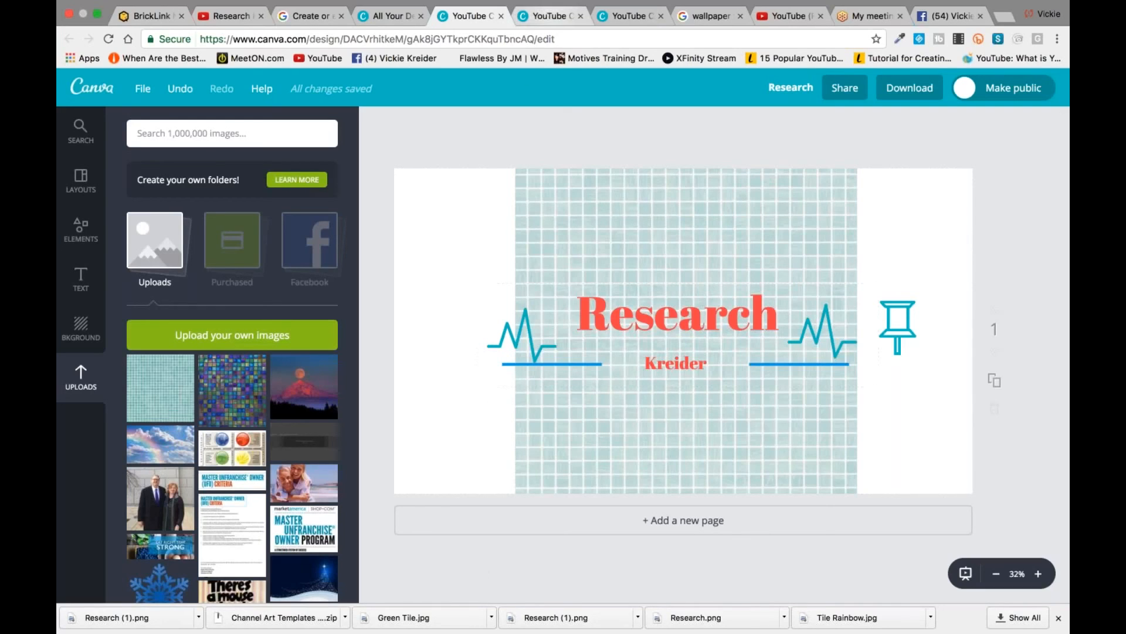
pyautogui.click(546, 16)
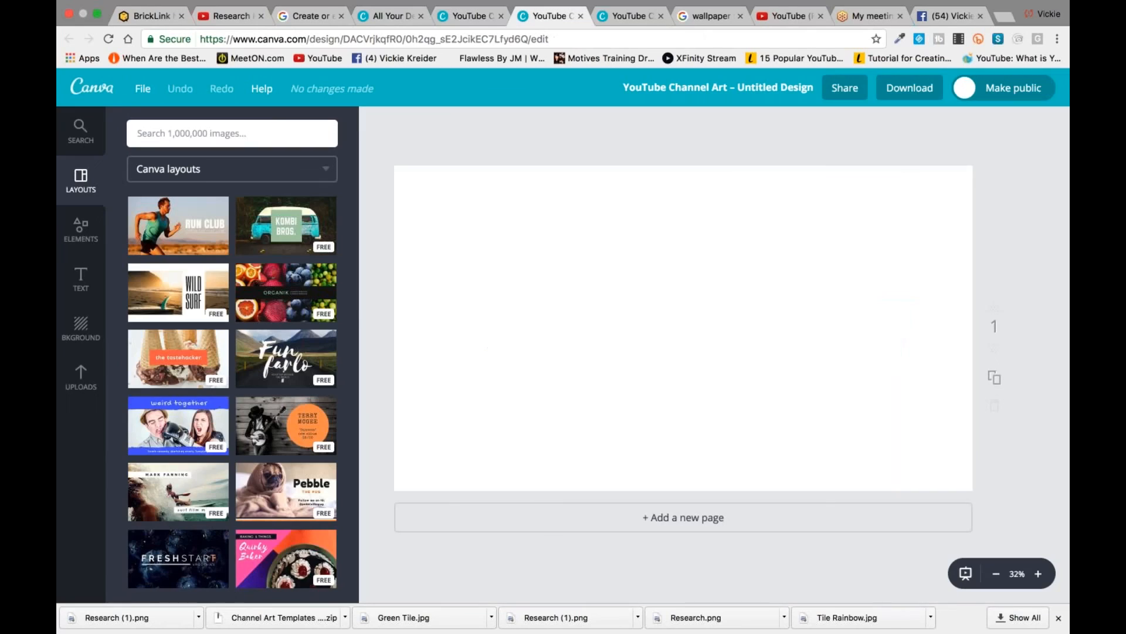
pyautogui.click(626, 22)
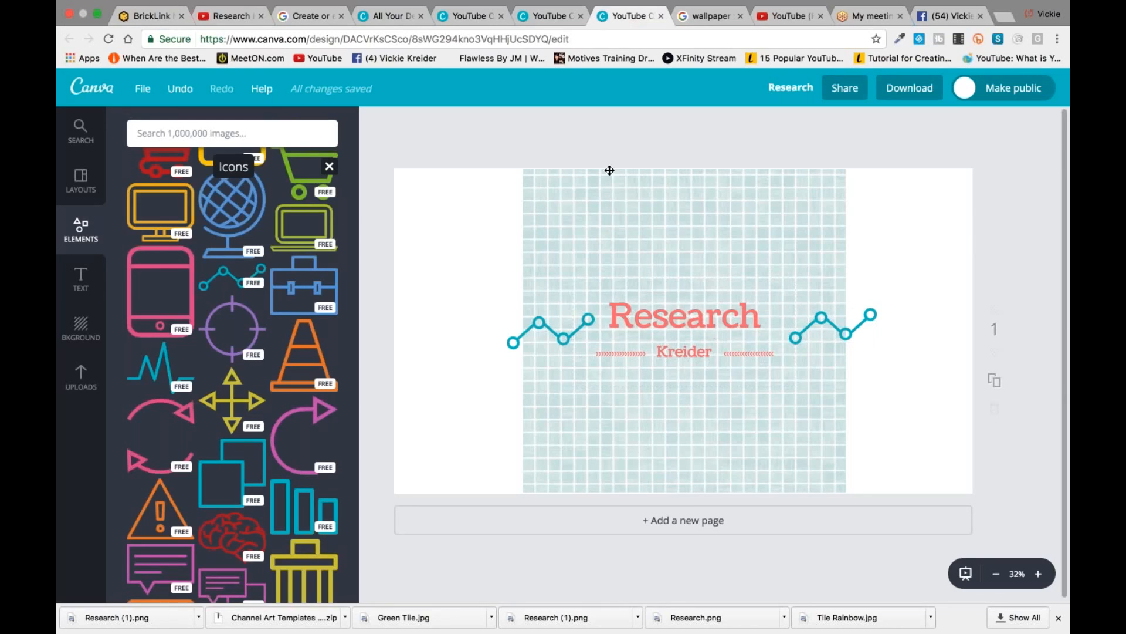
# Switch to the design with the pulse-line and pushpin icons and close the two other channel art design tabs
pyautogui.click(469, 16)
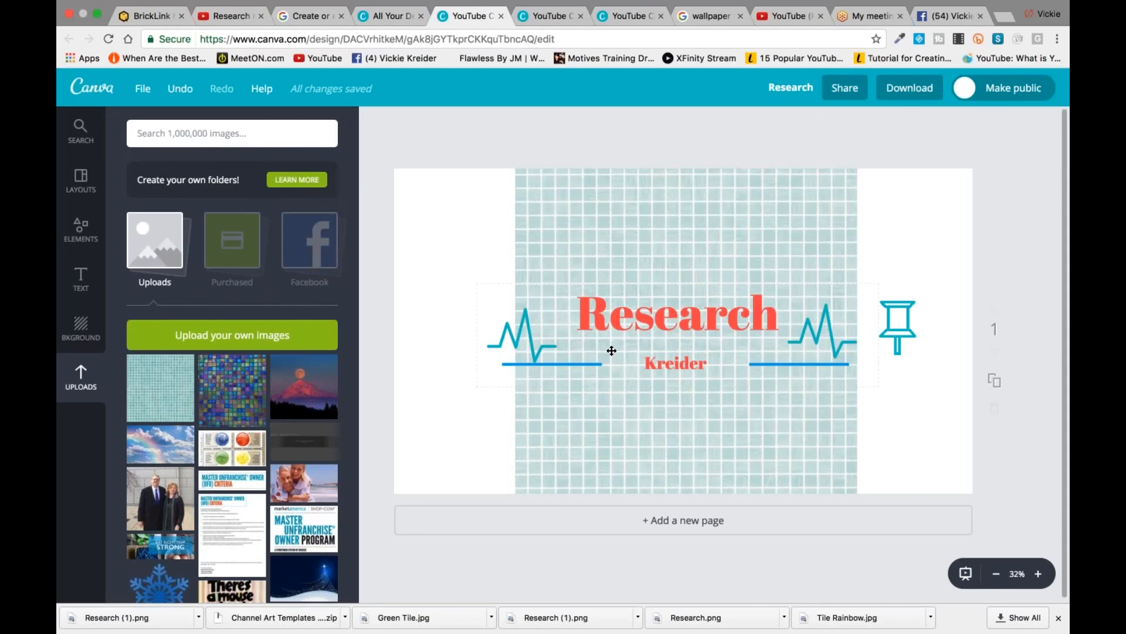
pyautogui.click(580, 16)
pyautogui.click(580, 16)
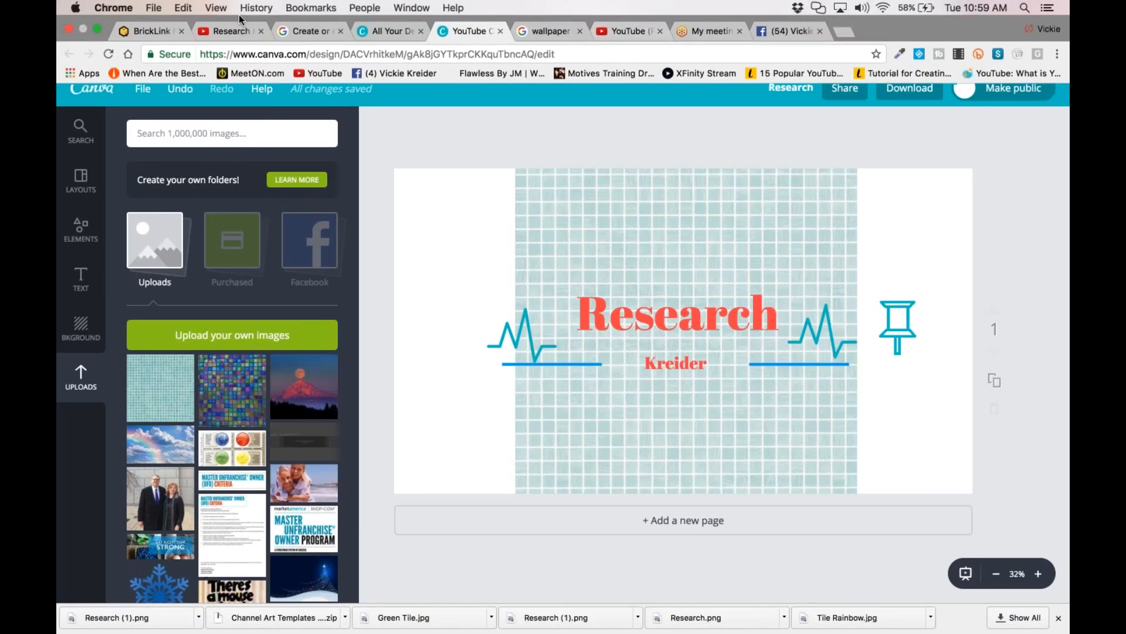
# Switch to the Research channel's page on YouTube and open its channel art for editing
pyautogui.click(233, 33)
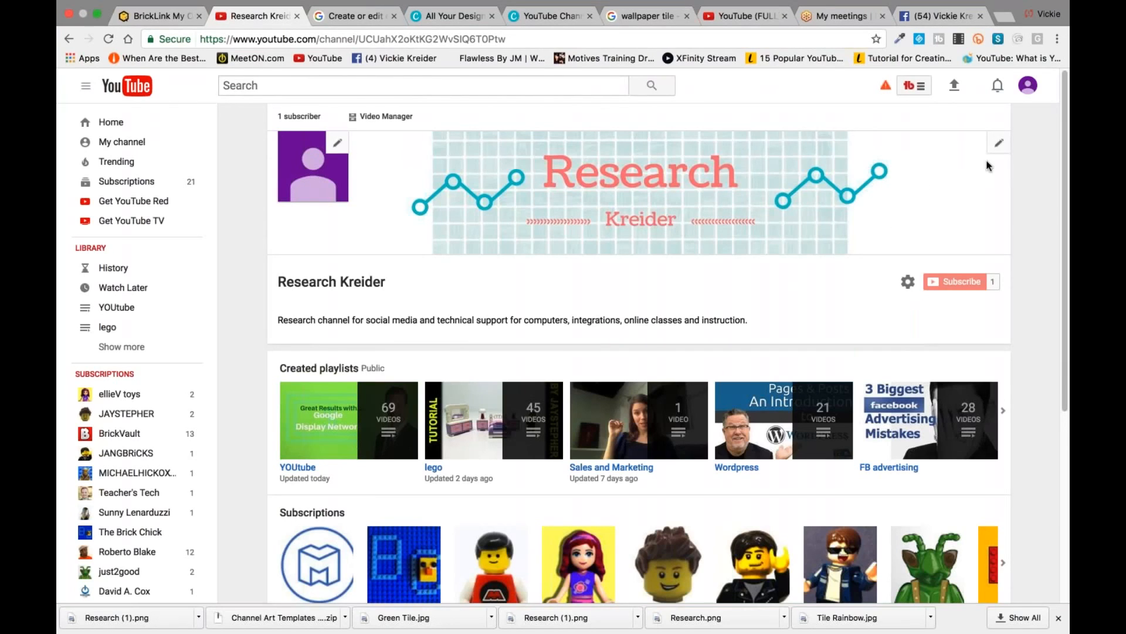
pyautogui.click(1000, 147)
pyautogui.click(956, 170)
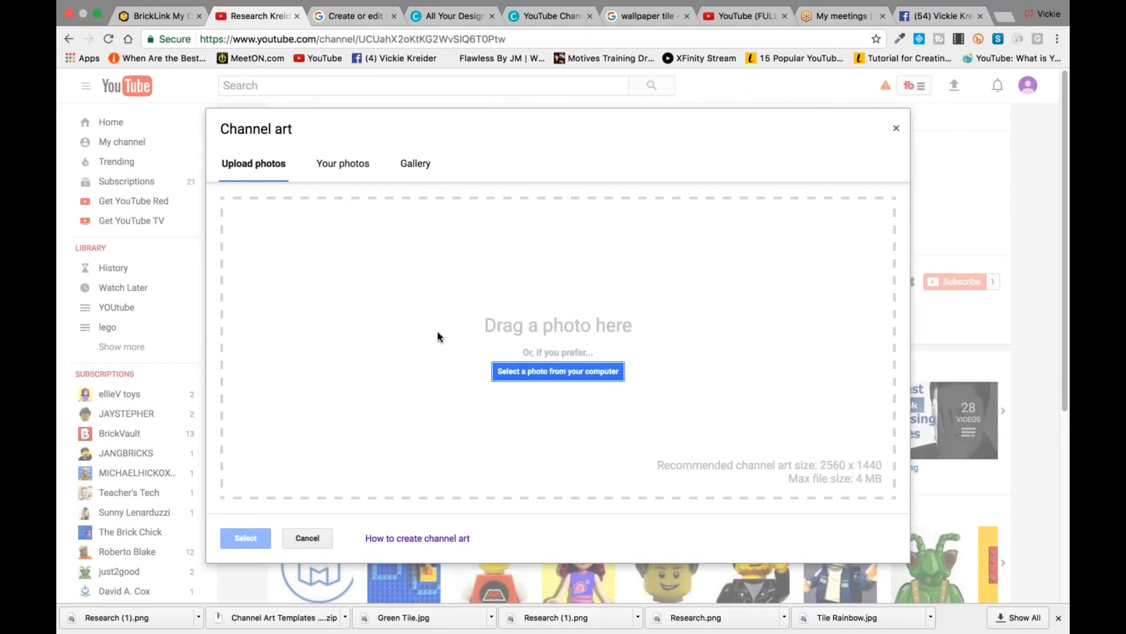
# Upload the Desktop PNG named "Research" plus the surname and the number 2 as the channel art image
pyautogui.click(541, 372)
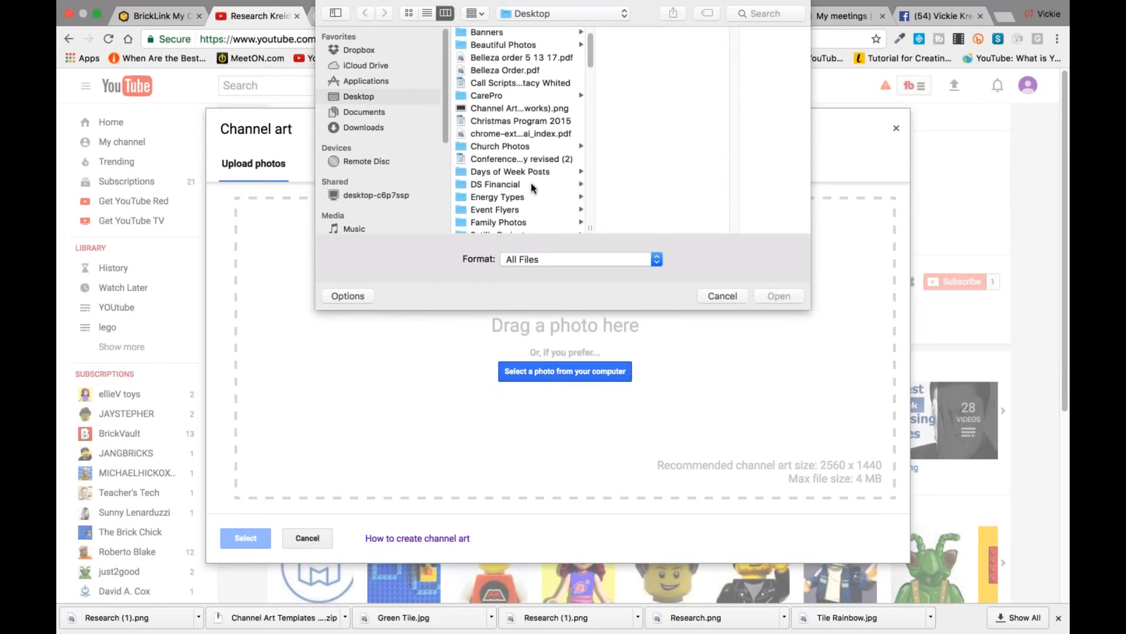
pyautogui.scroll(-3, 522, 195)
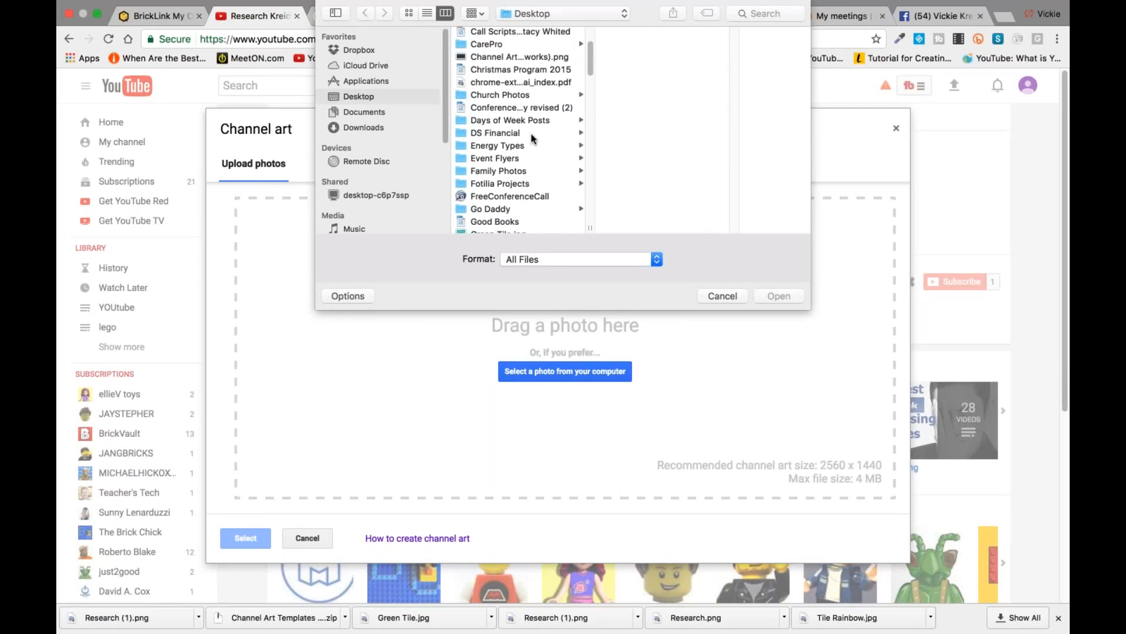
pyautogui.scroll(-15, 531, 133)
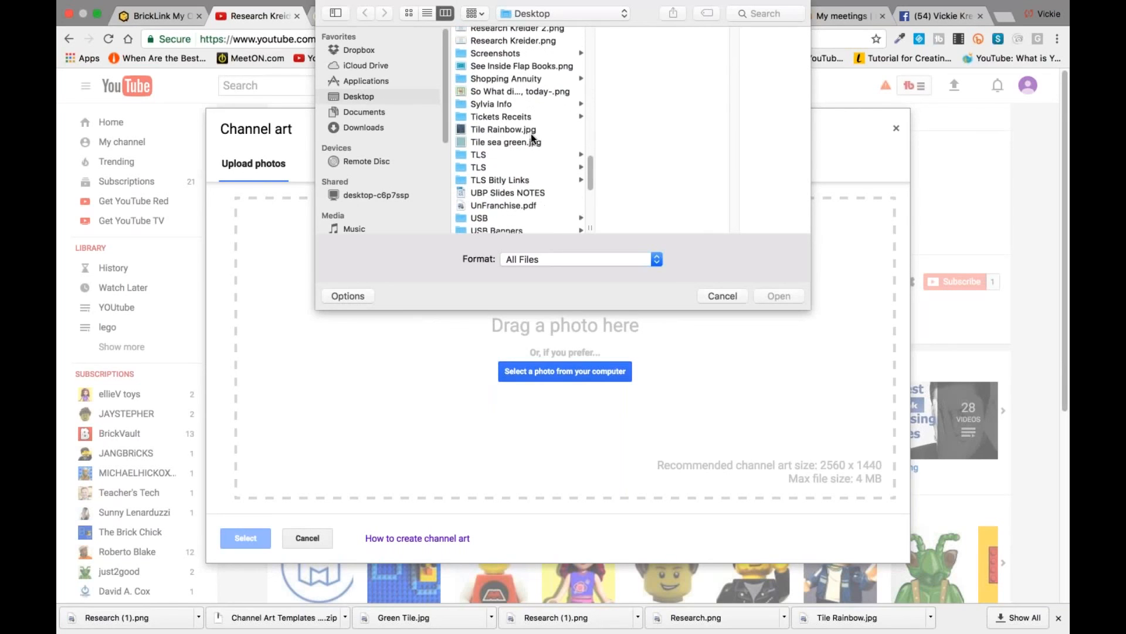
pyautogui.scroll(5, 530, 133)
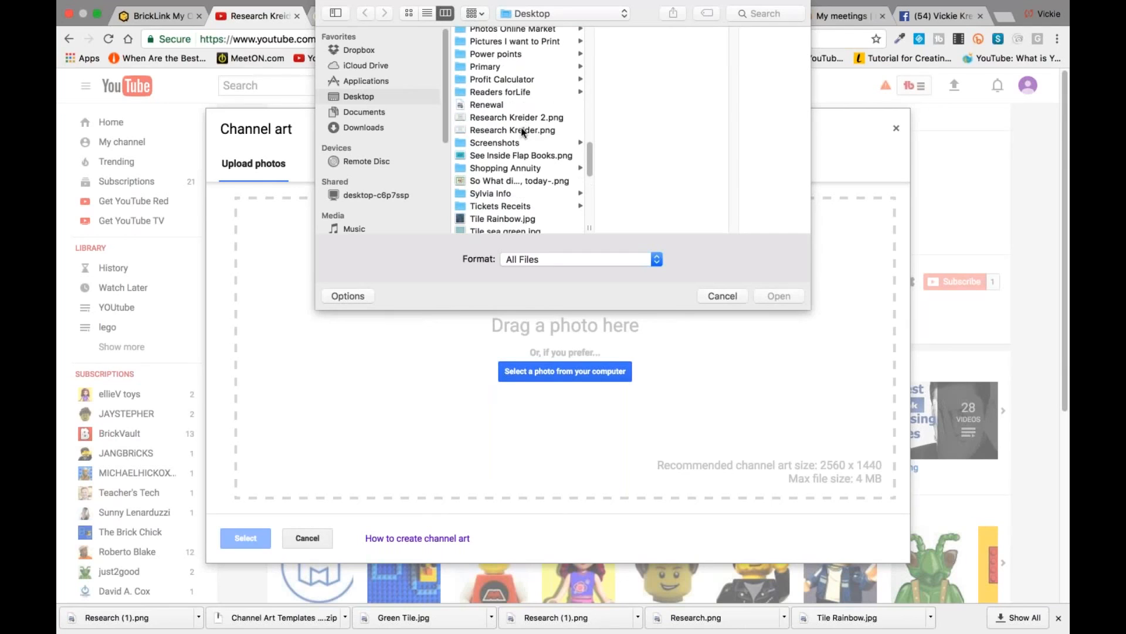
pyautogui.click(521, 129)
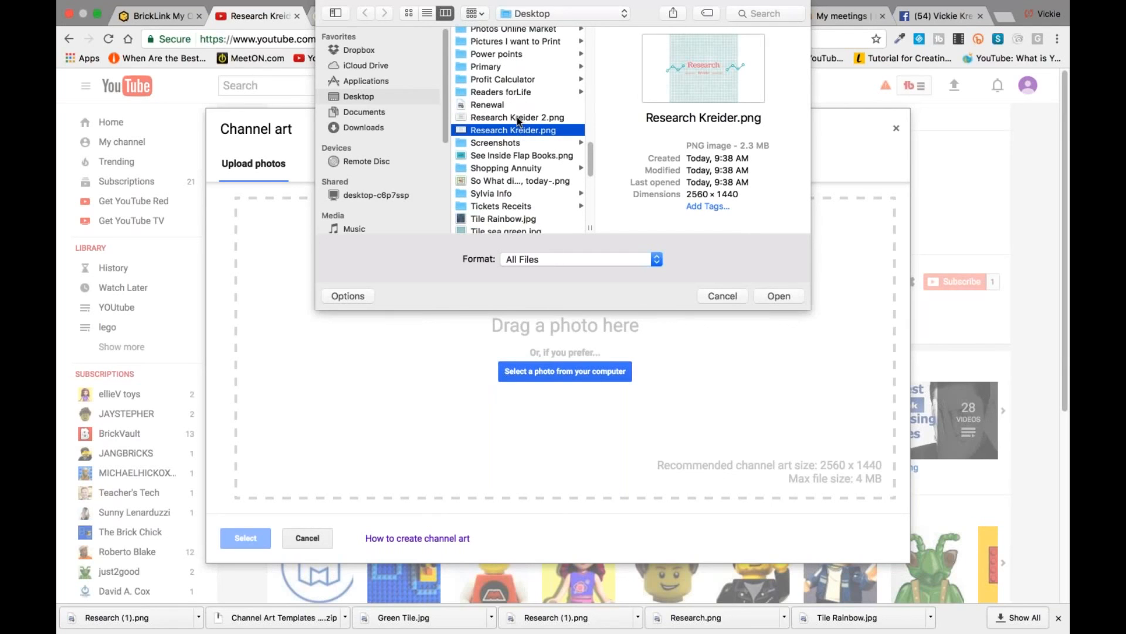
pyautogui.click(516, 117)
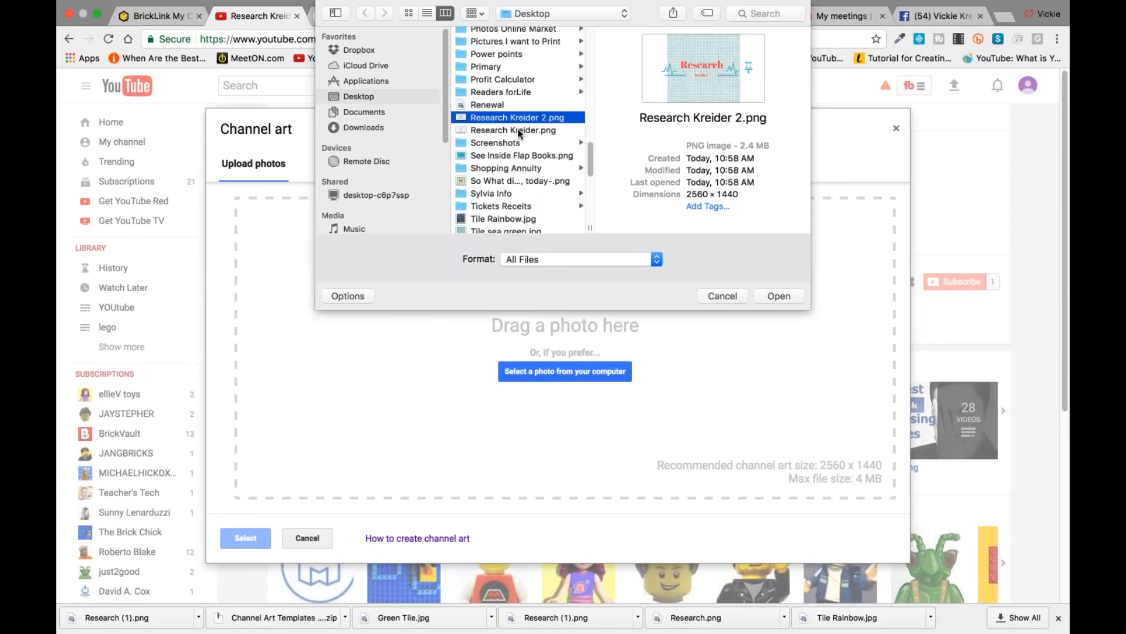
pyautogui.click(517, 130)
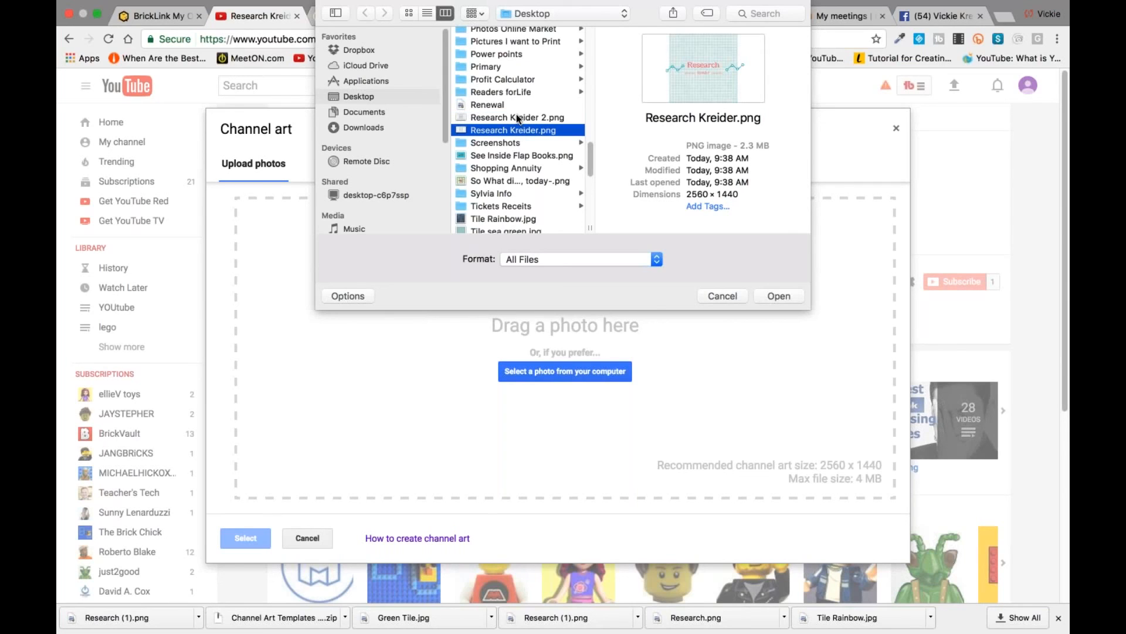
pyautogui.click(517, 117)
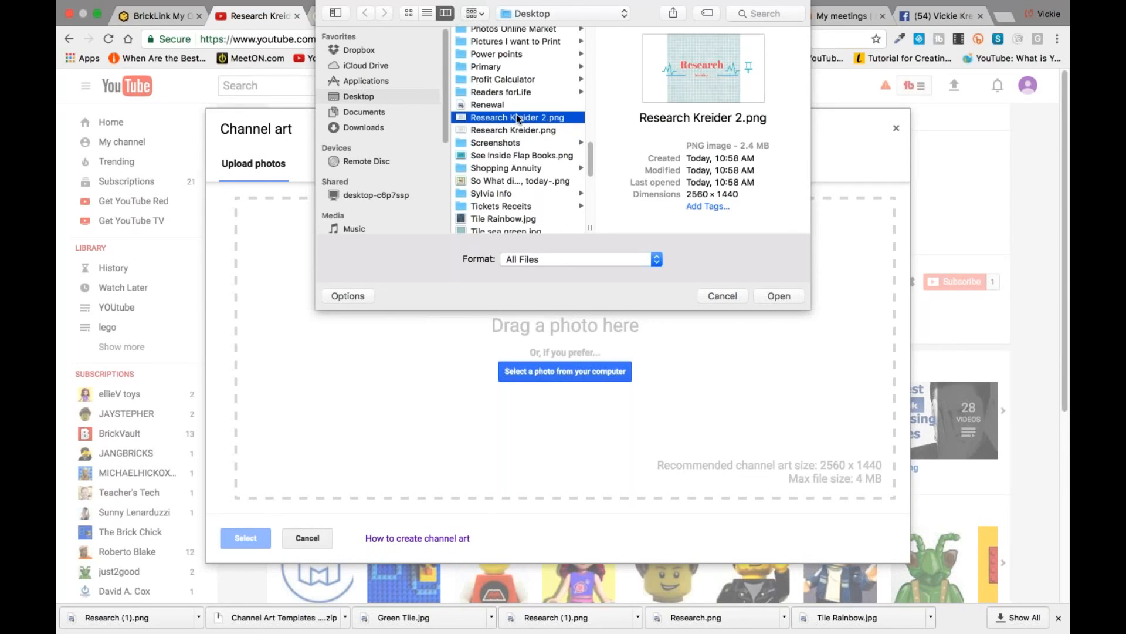
pyautogui.click(779, 296)
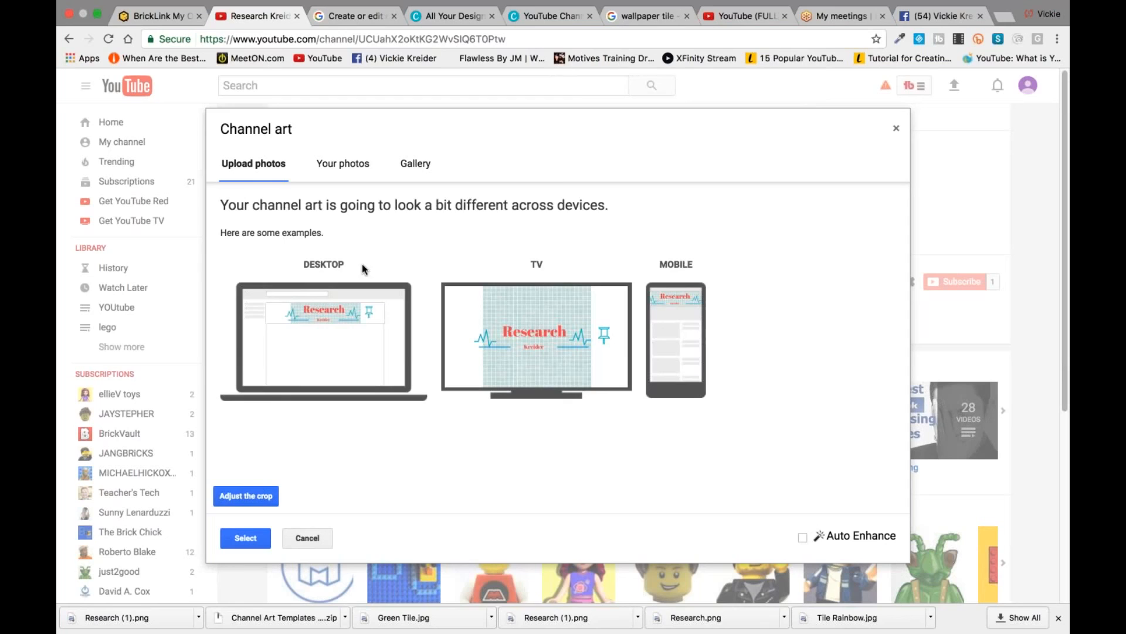
# Check the crop region of the uploaded banner and try Auto Enhance in the device previews, turning it off again
pyautogui.click(265, 495)
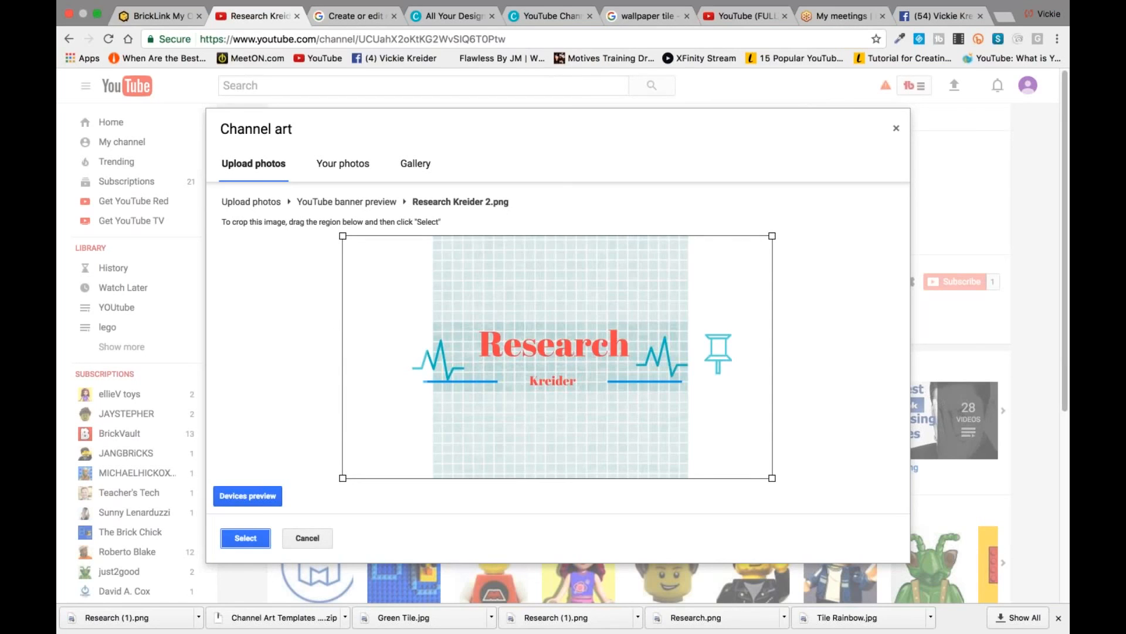
pyautogui.click(252, 494)
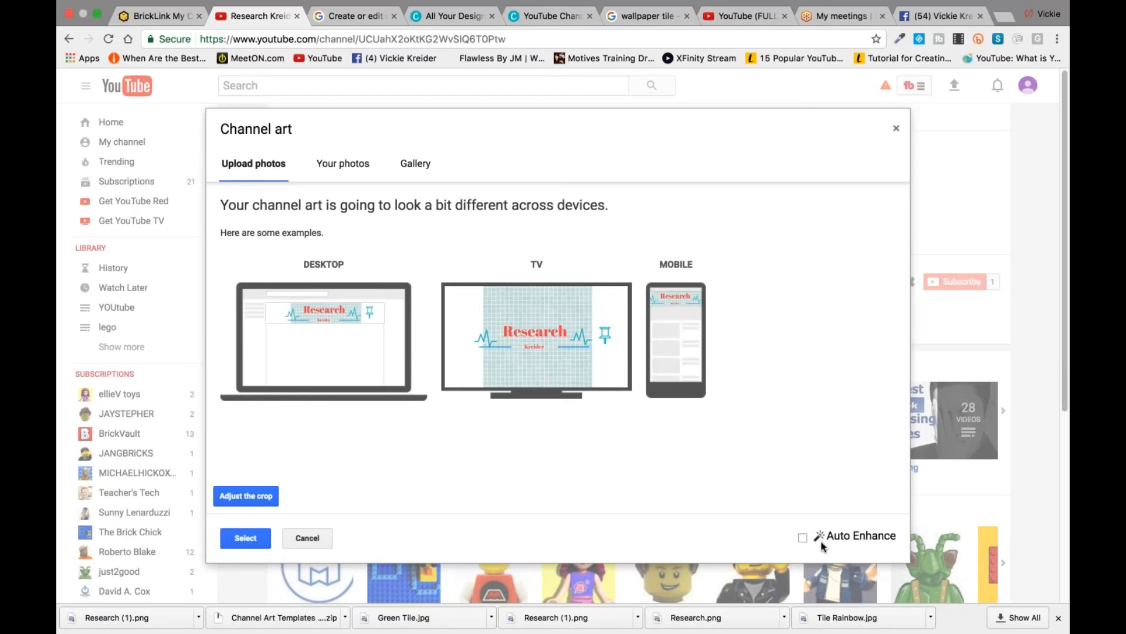
pyautogui.click(803, 538)
pyautogui.click(803, 537)
pyautogui.click(803, 537)
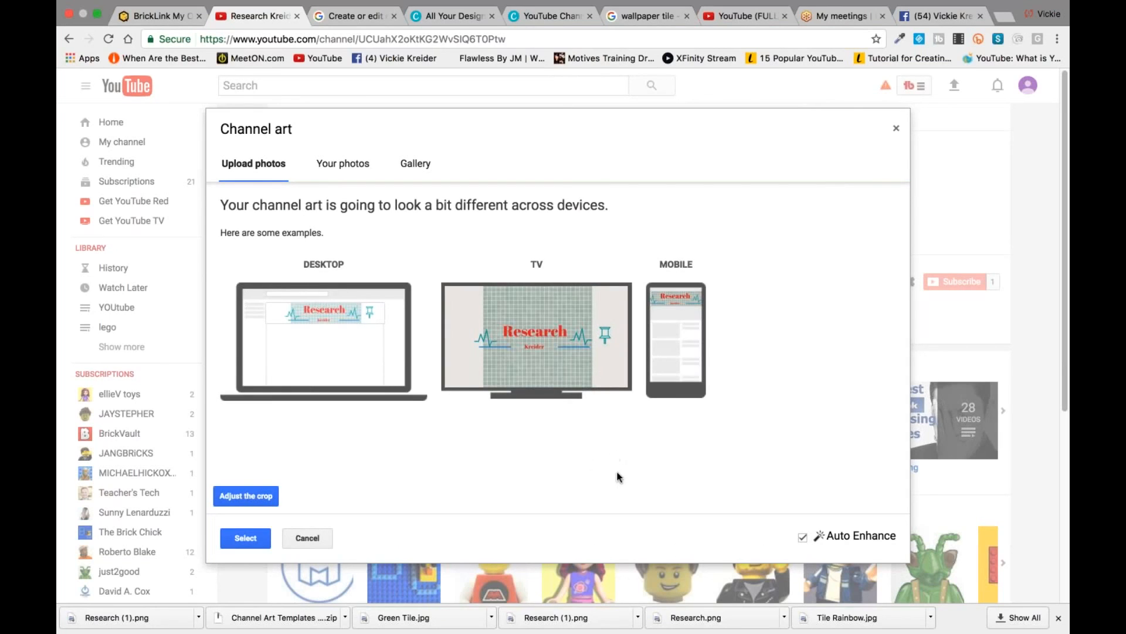
pyautogui.click(803, 536)
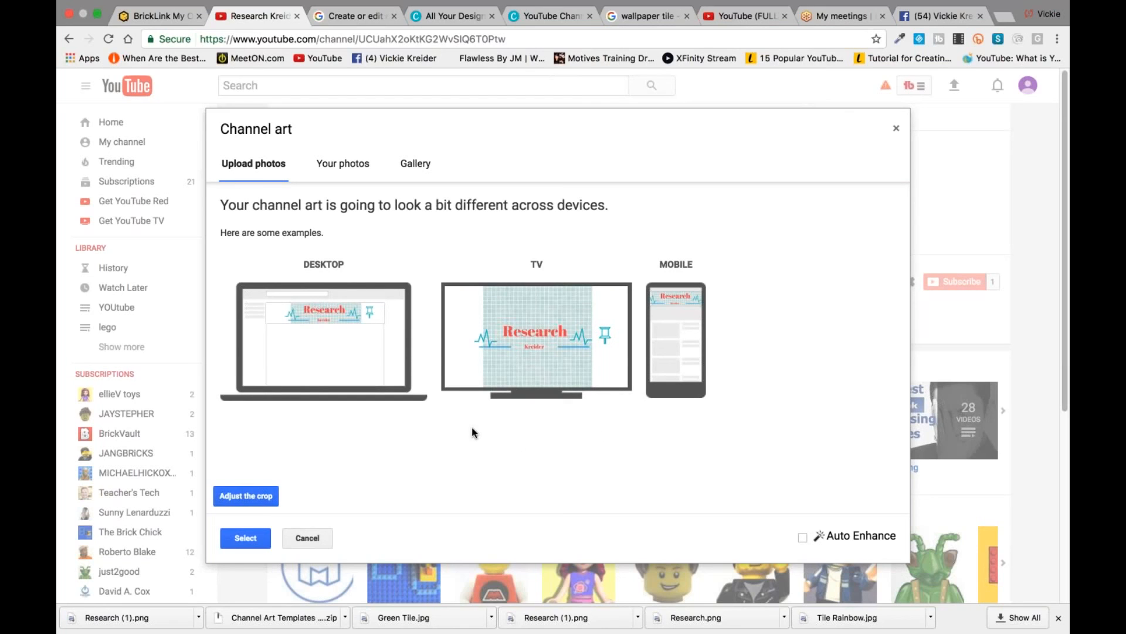
# Apply the uploaded banner without Auto Enhance as the channel art
pyautogui.click(245, 538)
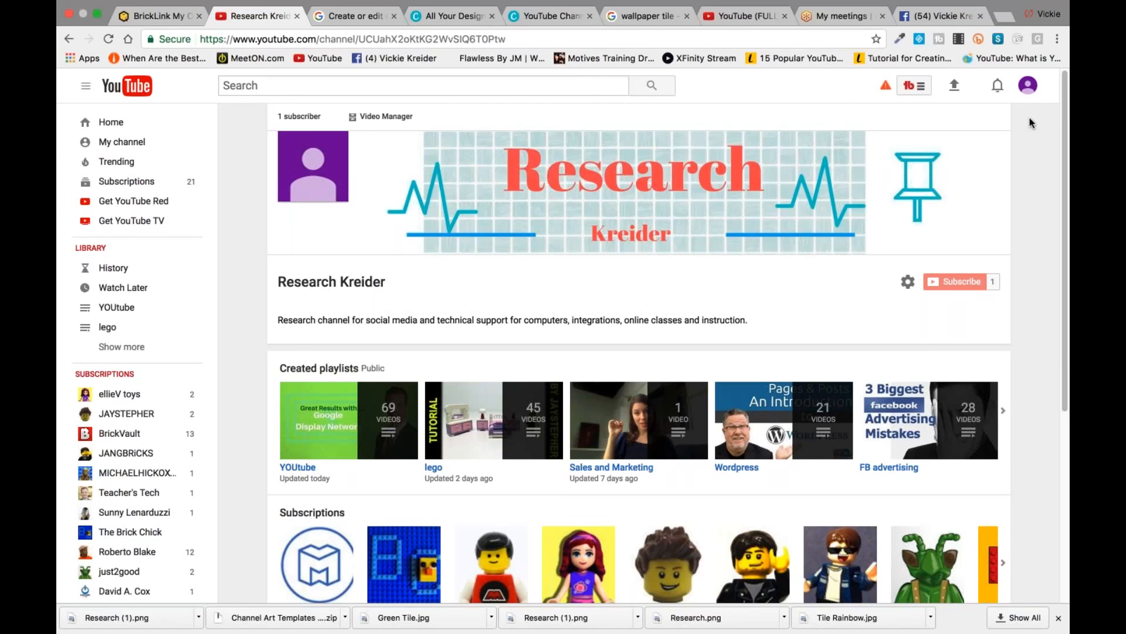
pyautogui.moveTo(977, 233)
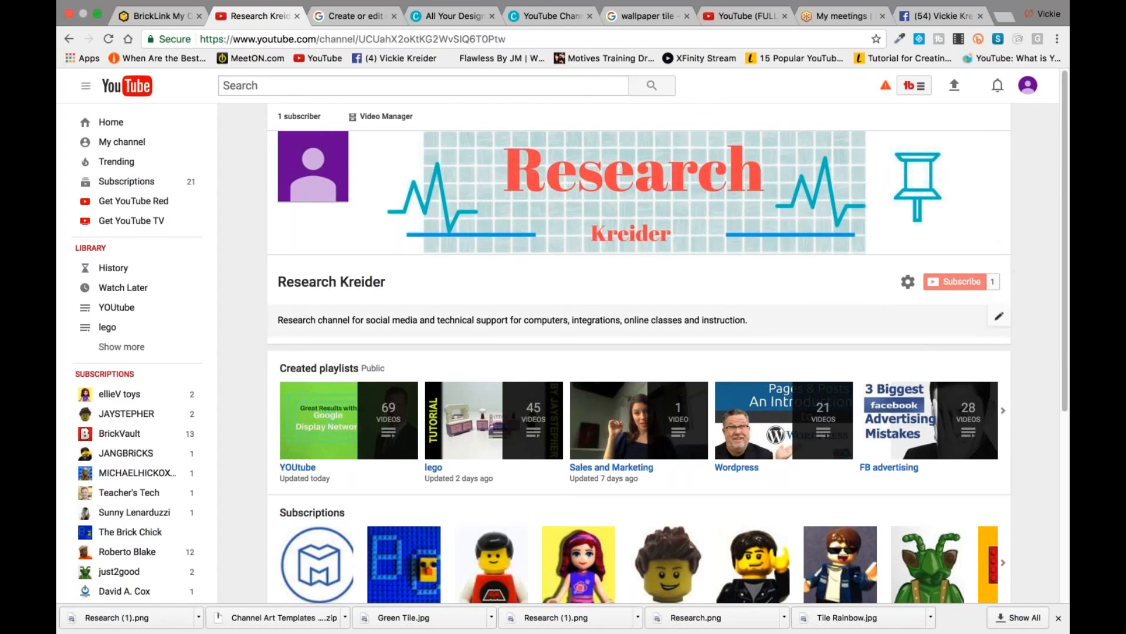